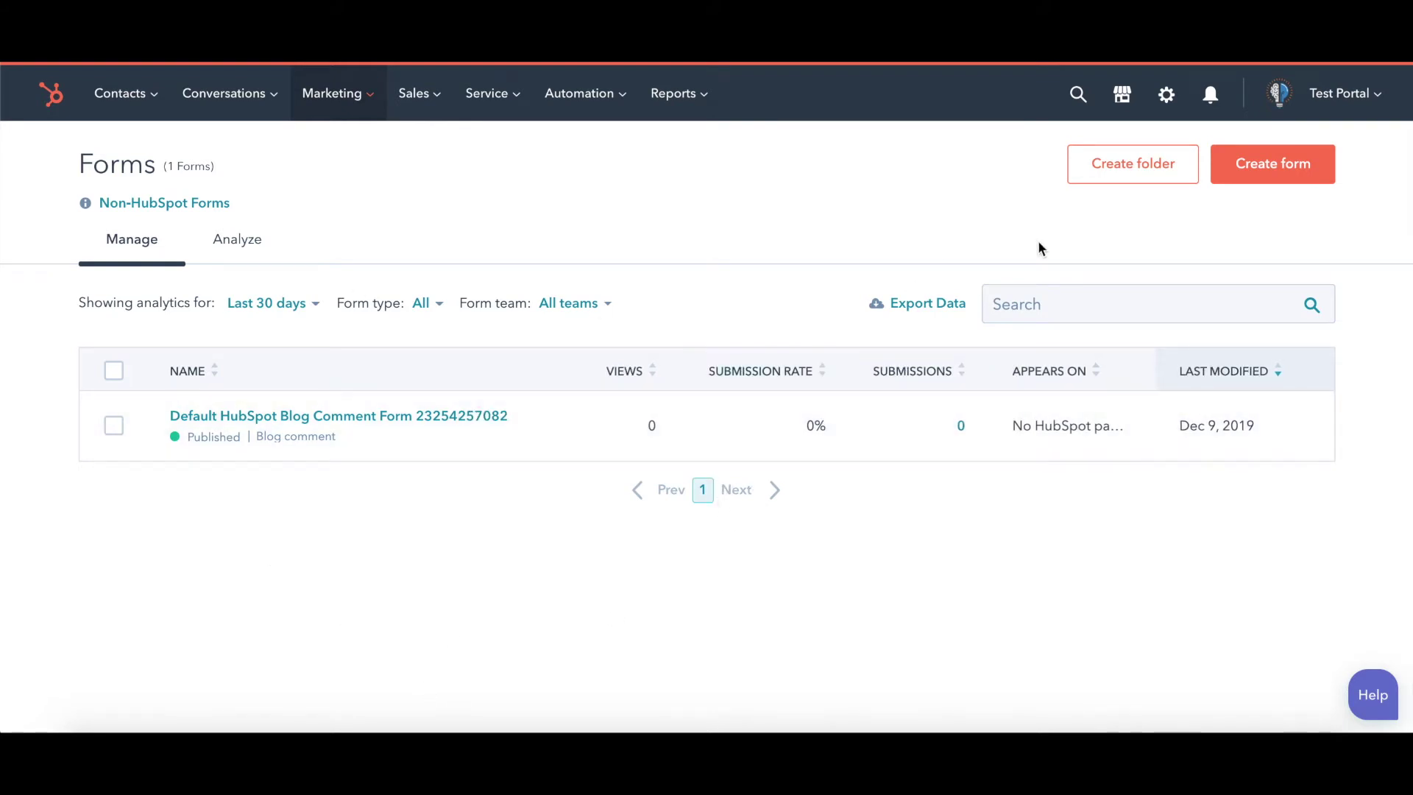
Create a new regular form based on the blank template
left_click(1266, 176)
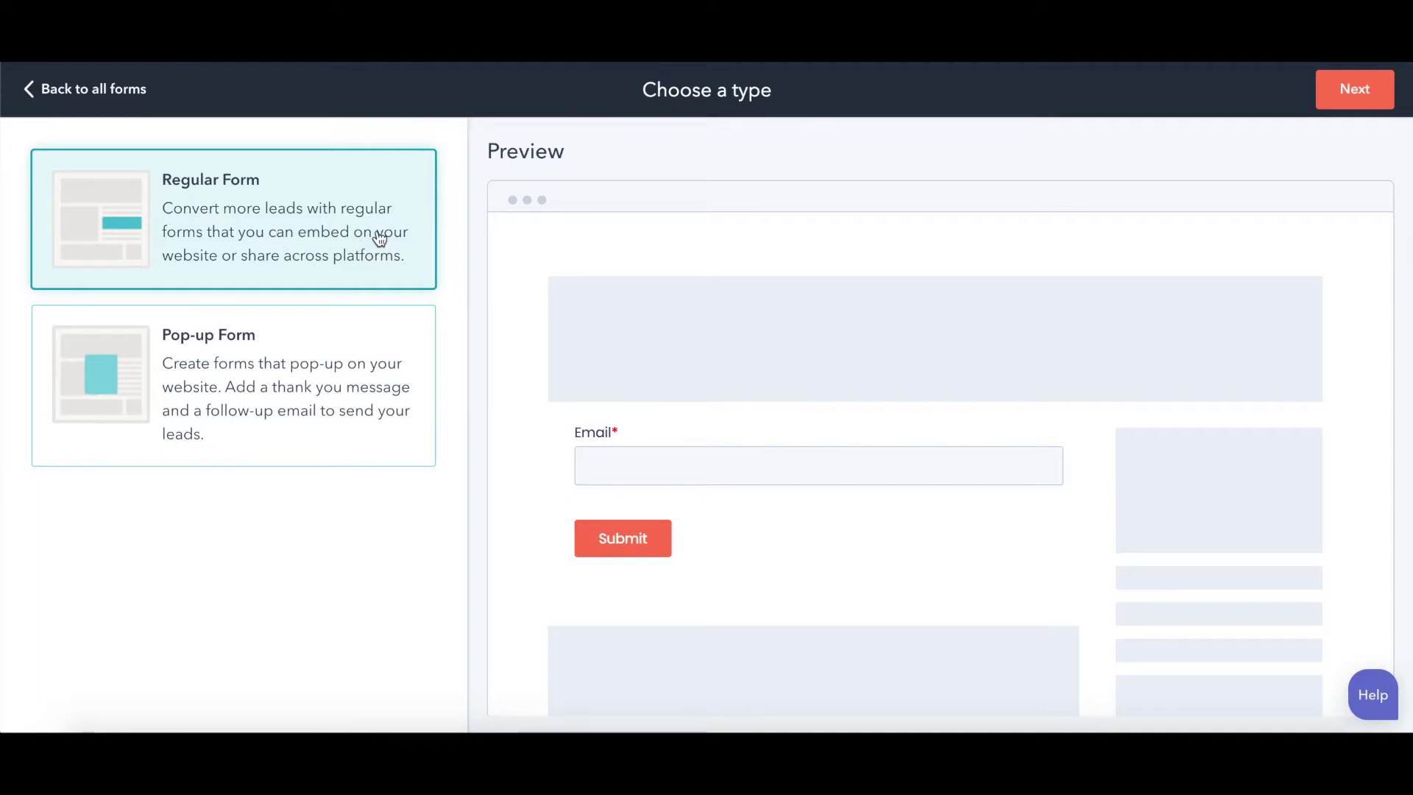
left_click(330, 374)
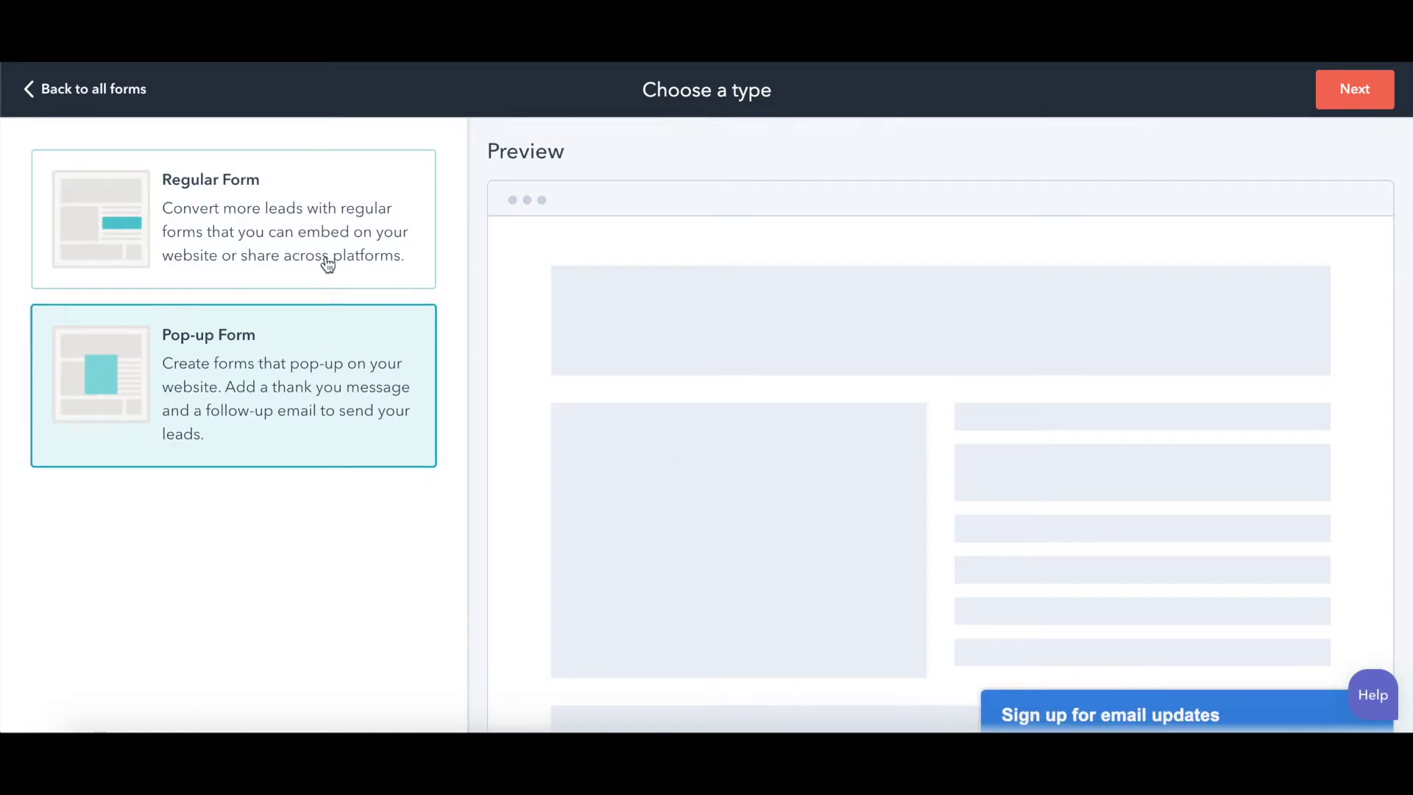
left_click(323, 219)
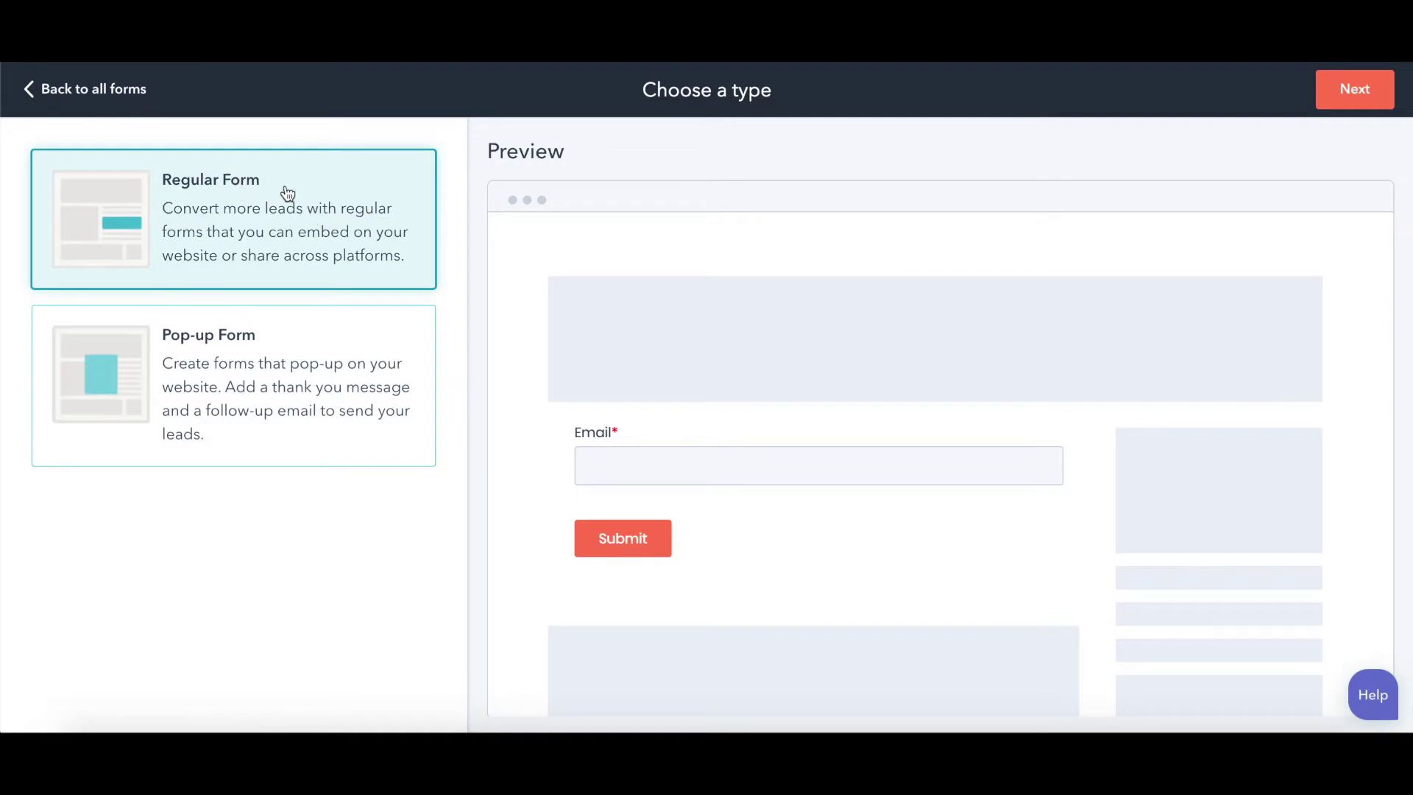
left_click(1358, 108)
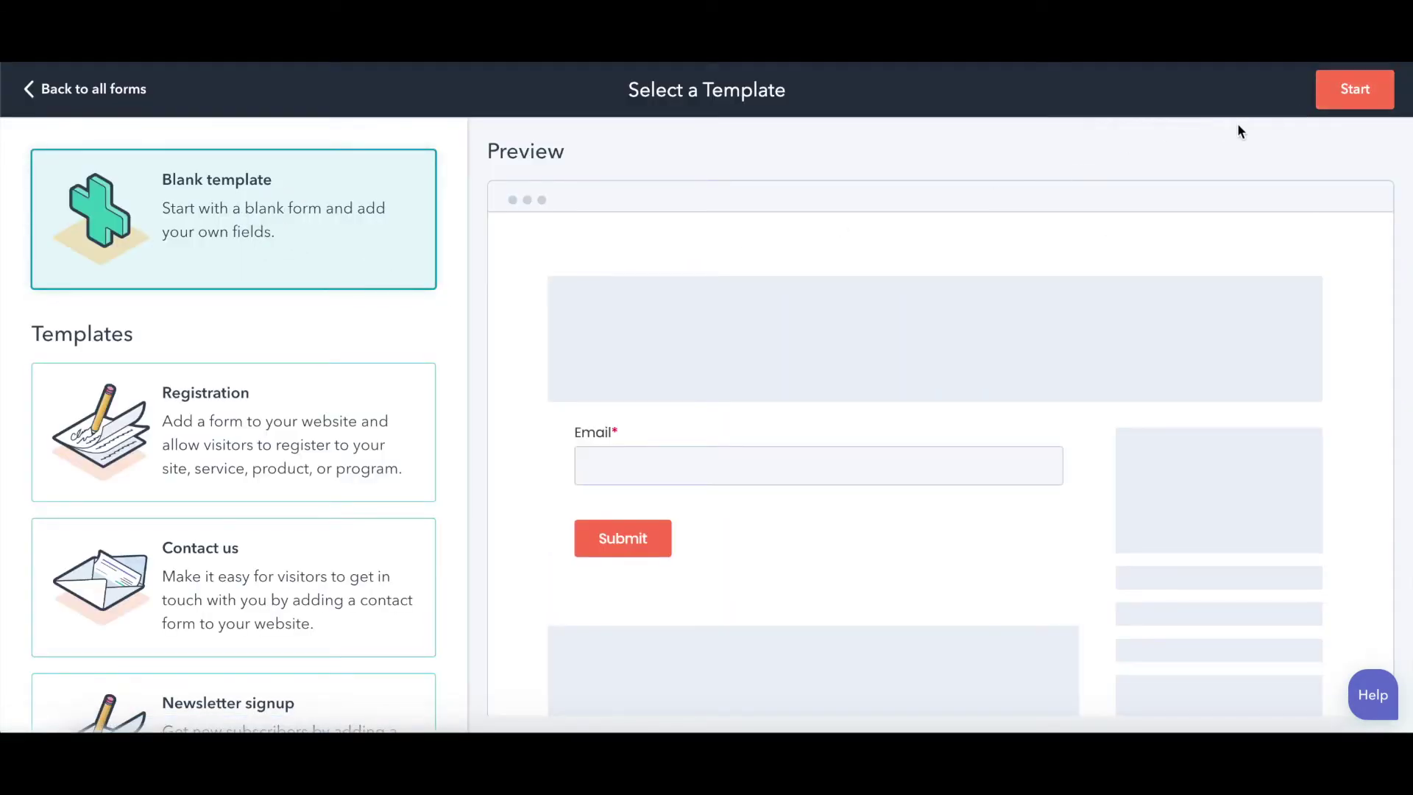
left_click(1355, 90)
scroll(351, 611, "down", 8)
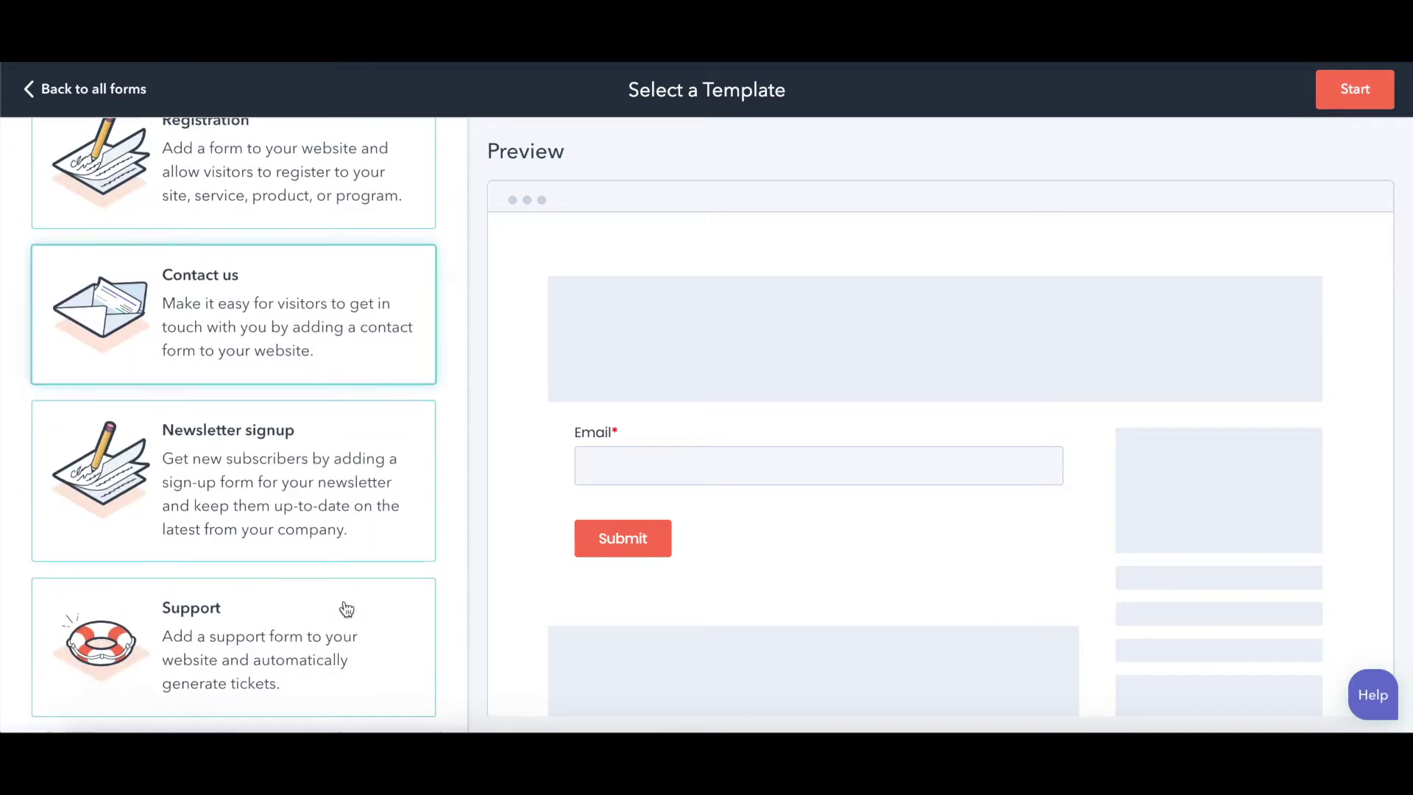
scroll(351, 608, "up", 8)
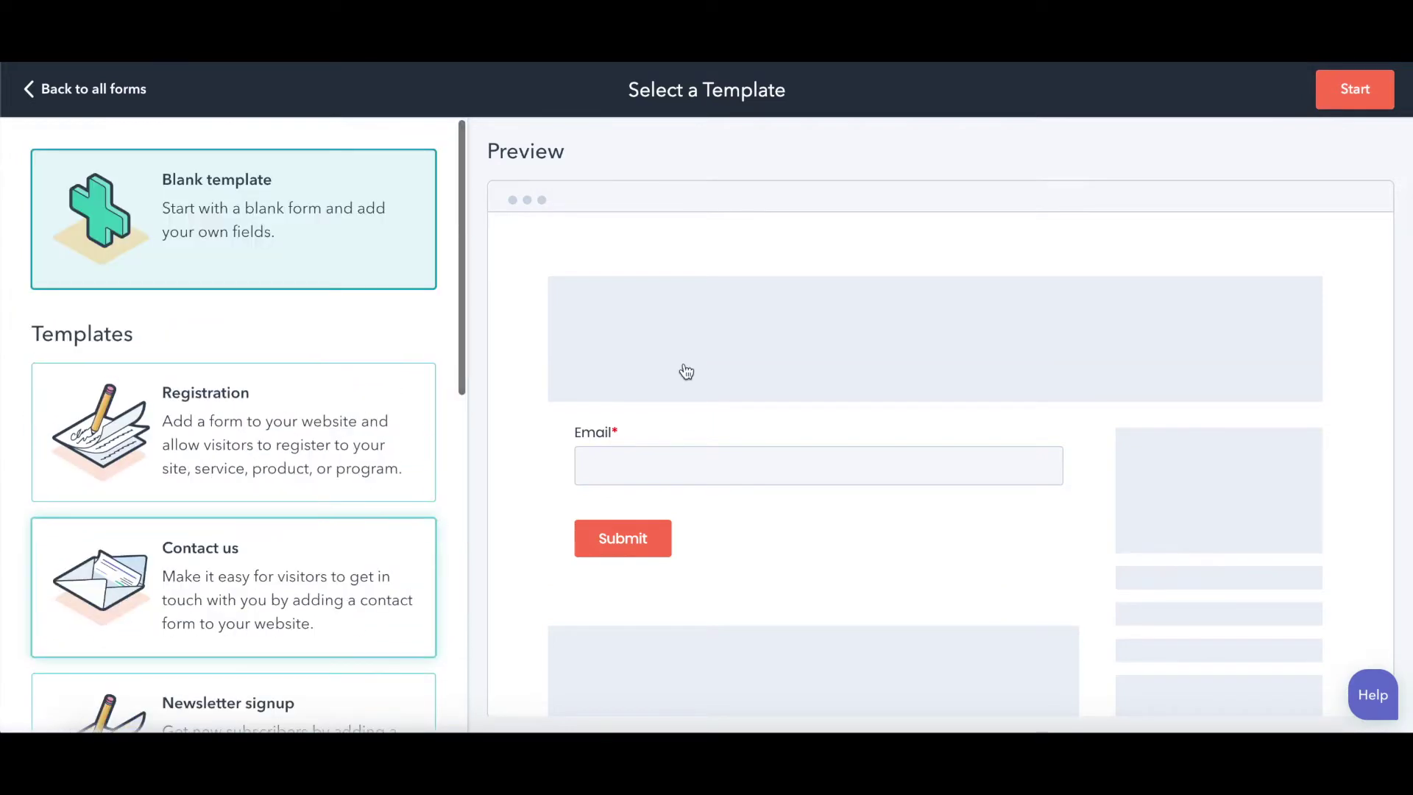
left_click(1352, 94)
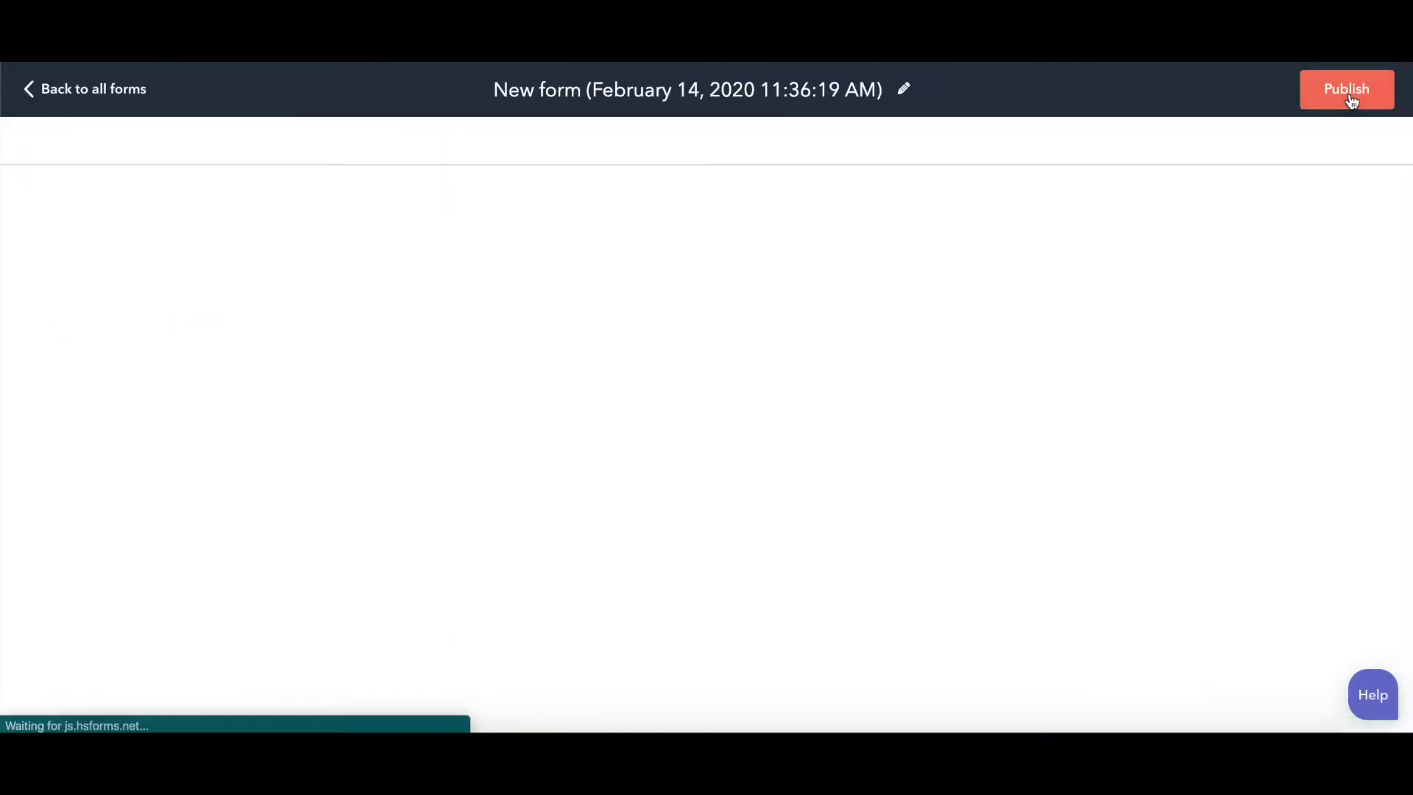
Rename the form as "Request a demo: Default form 2.14.20"
left_click(903, 87)
left_click(874, 89)
left_click(696, 89)
left_click_drag(500, 90, 907, 101)
key("BackSpace")
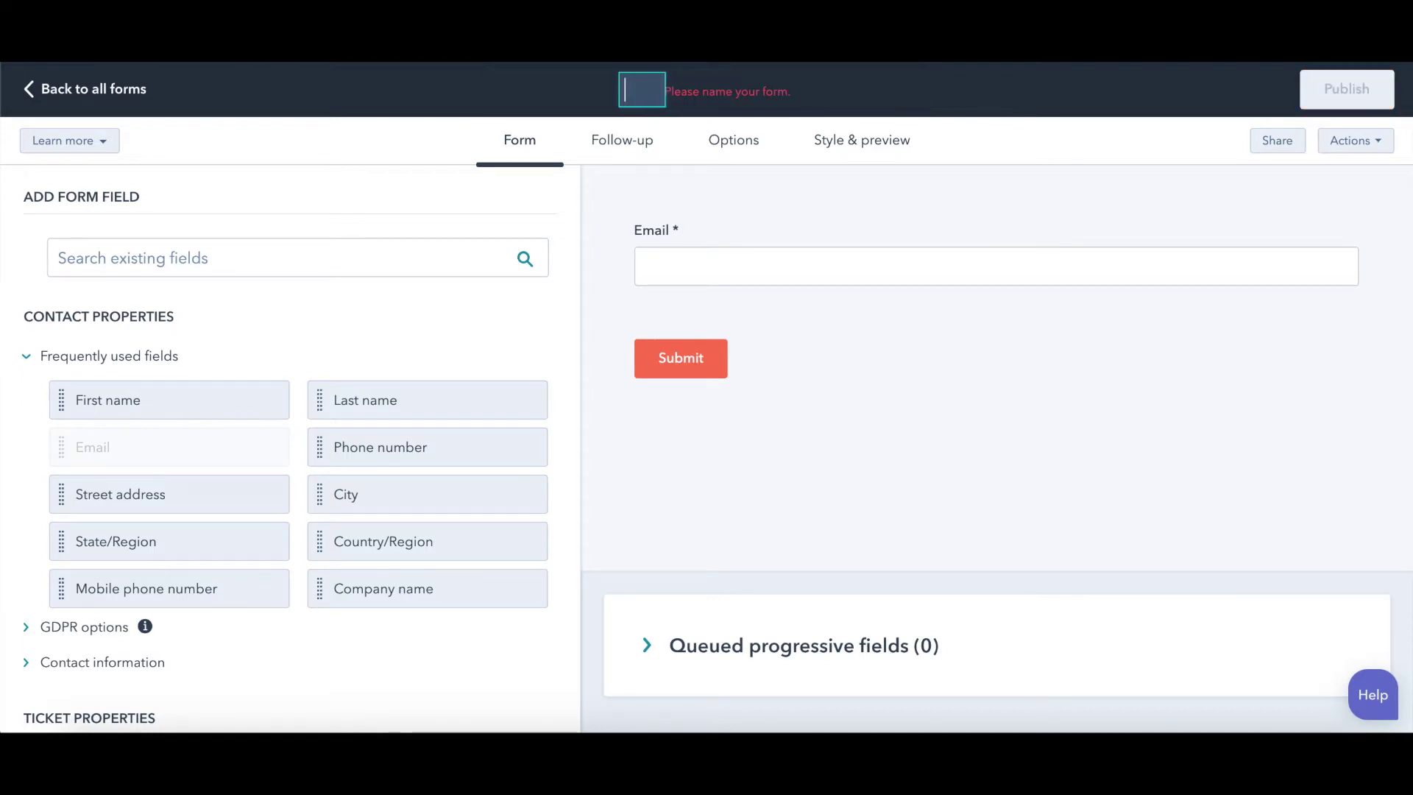
type("R")
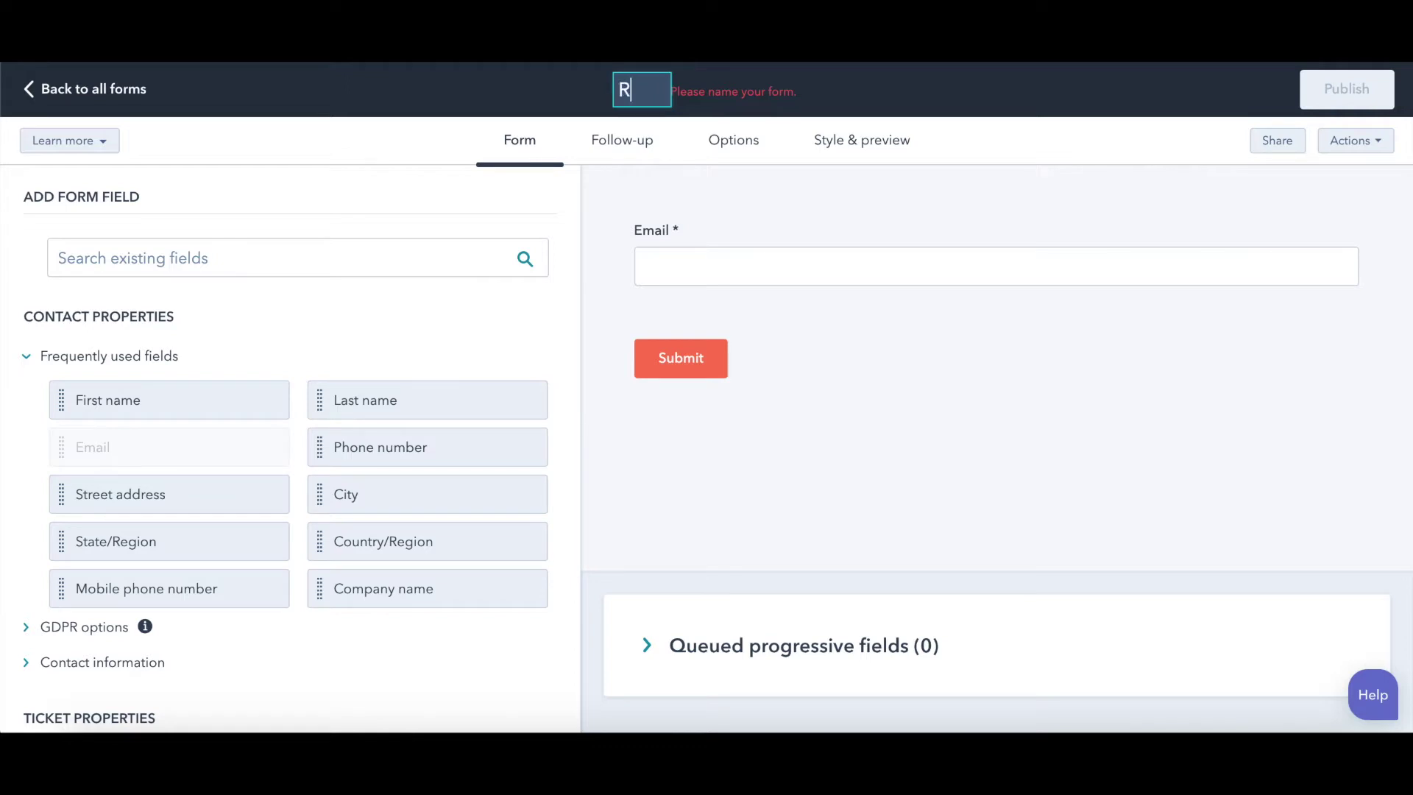
type("equest a demo")
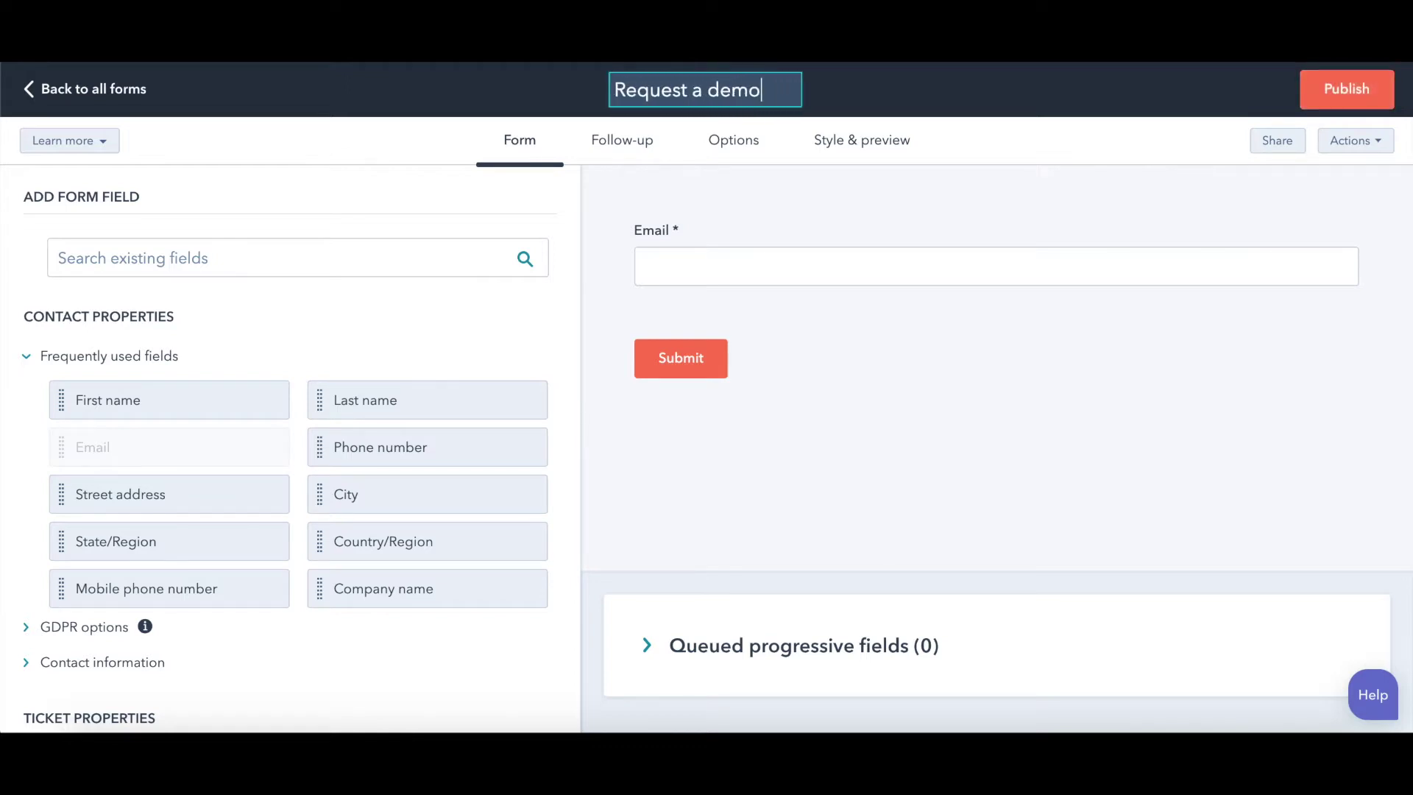
type(": Default form")
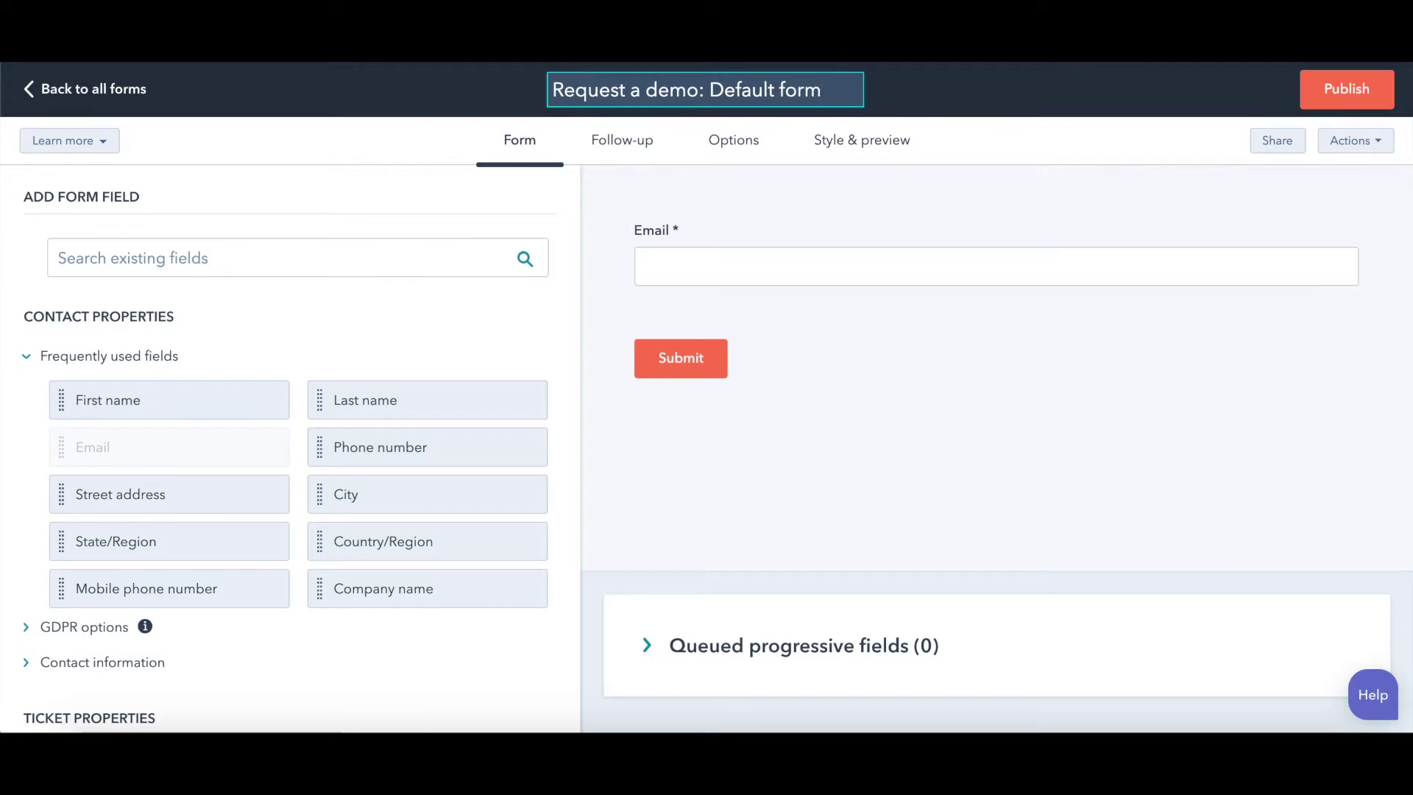
type(" 2.20")
key("BackSpace")
key("BackSpace")
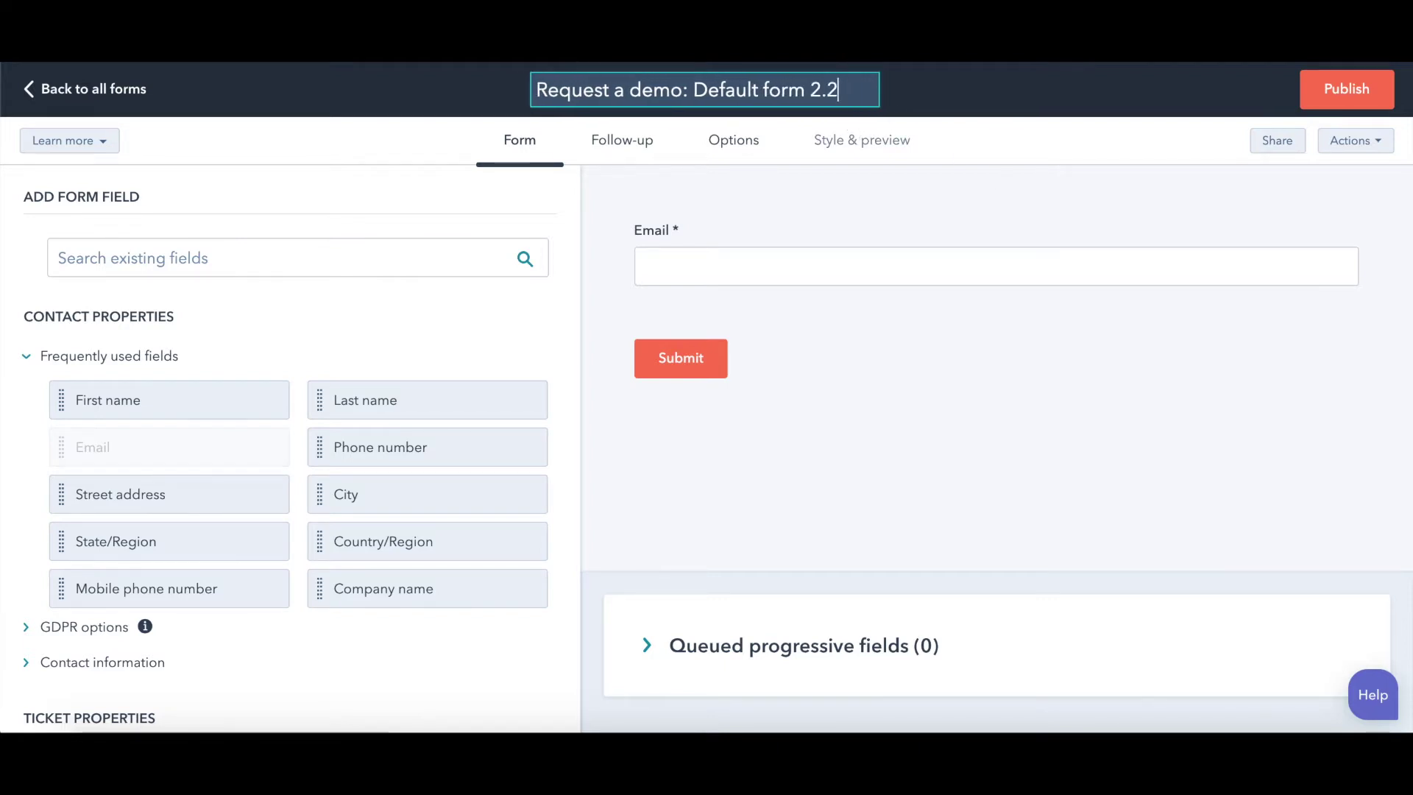
type("14.20")
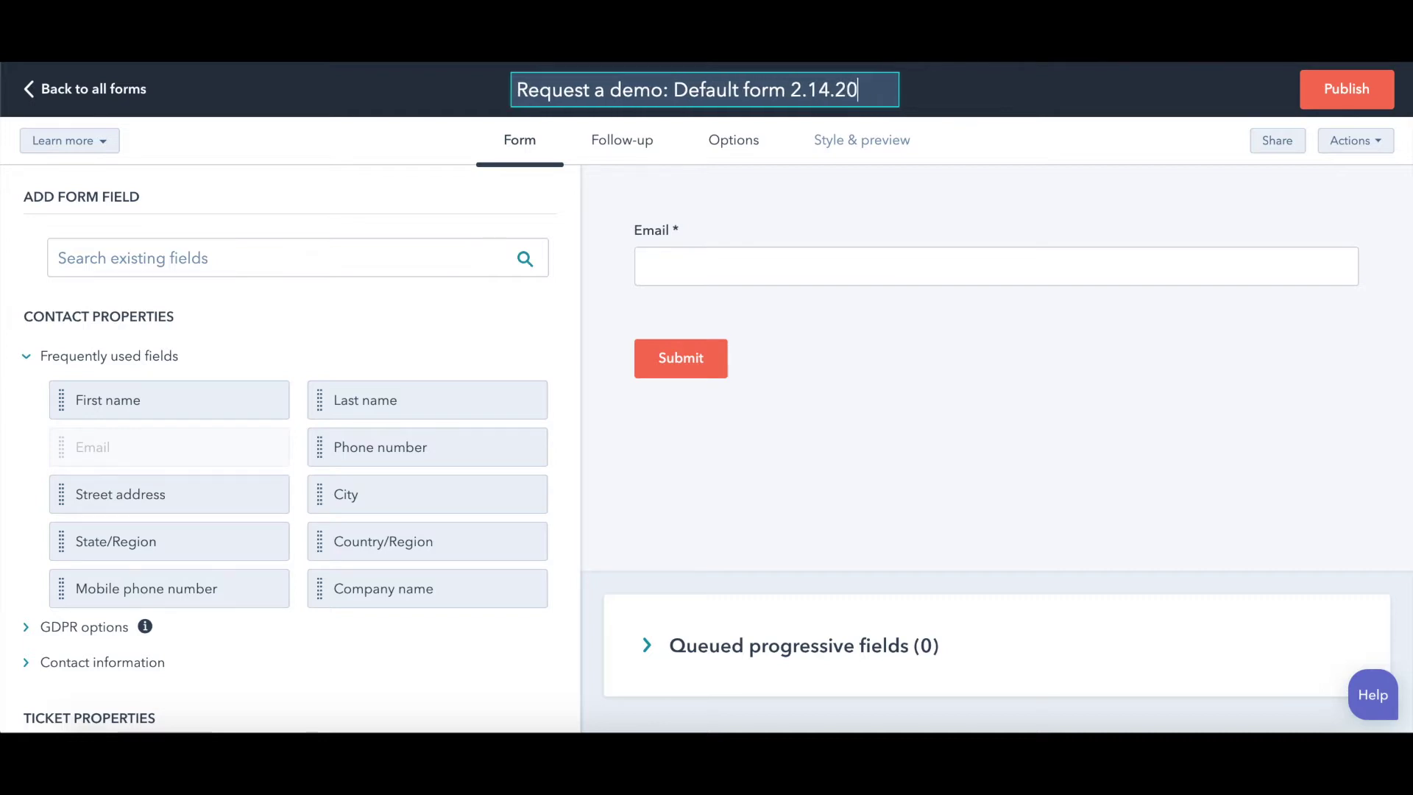
left_click(363, 103)
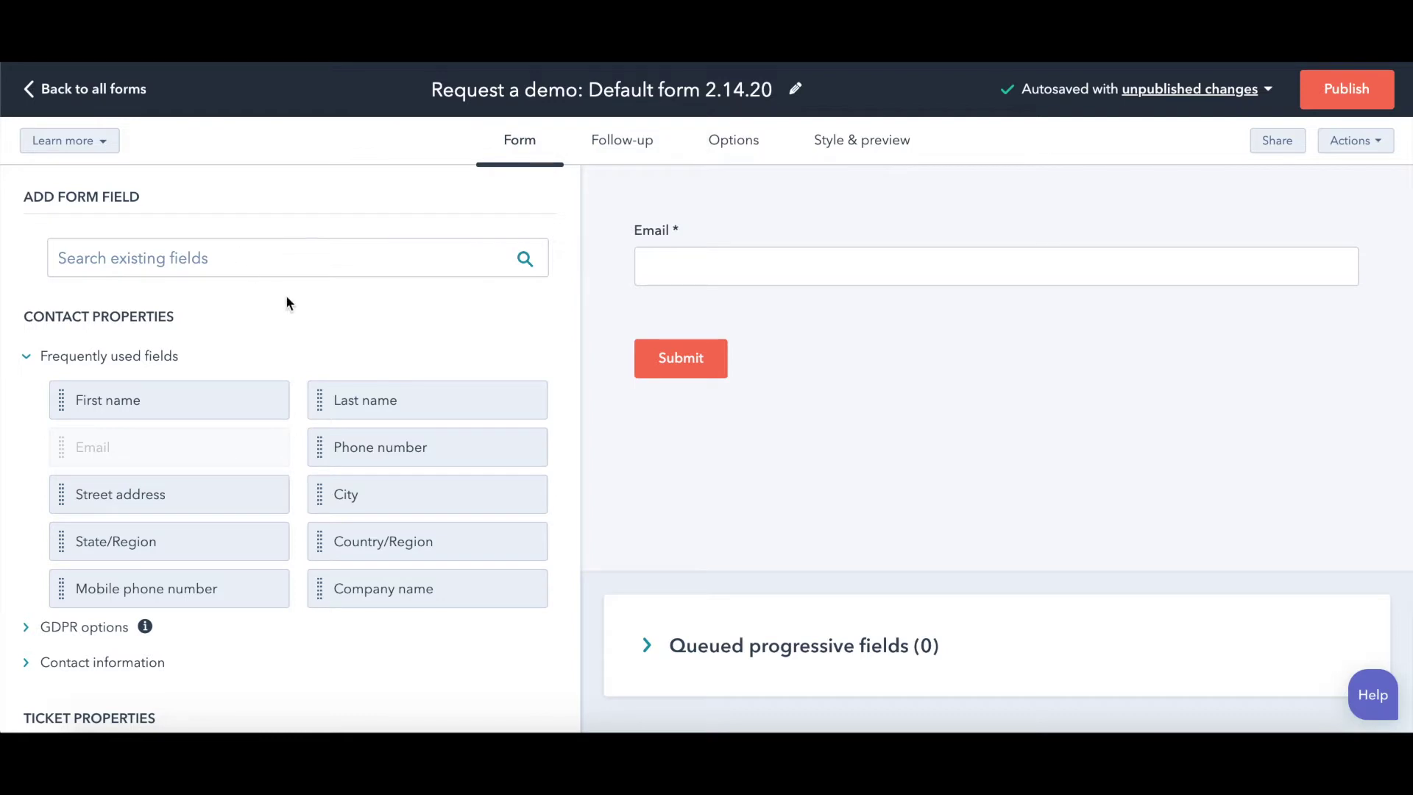
Change the label of the form's email field to "Company Email"
mouse_move(713, 250)
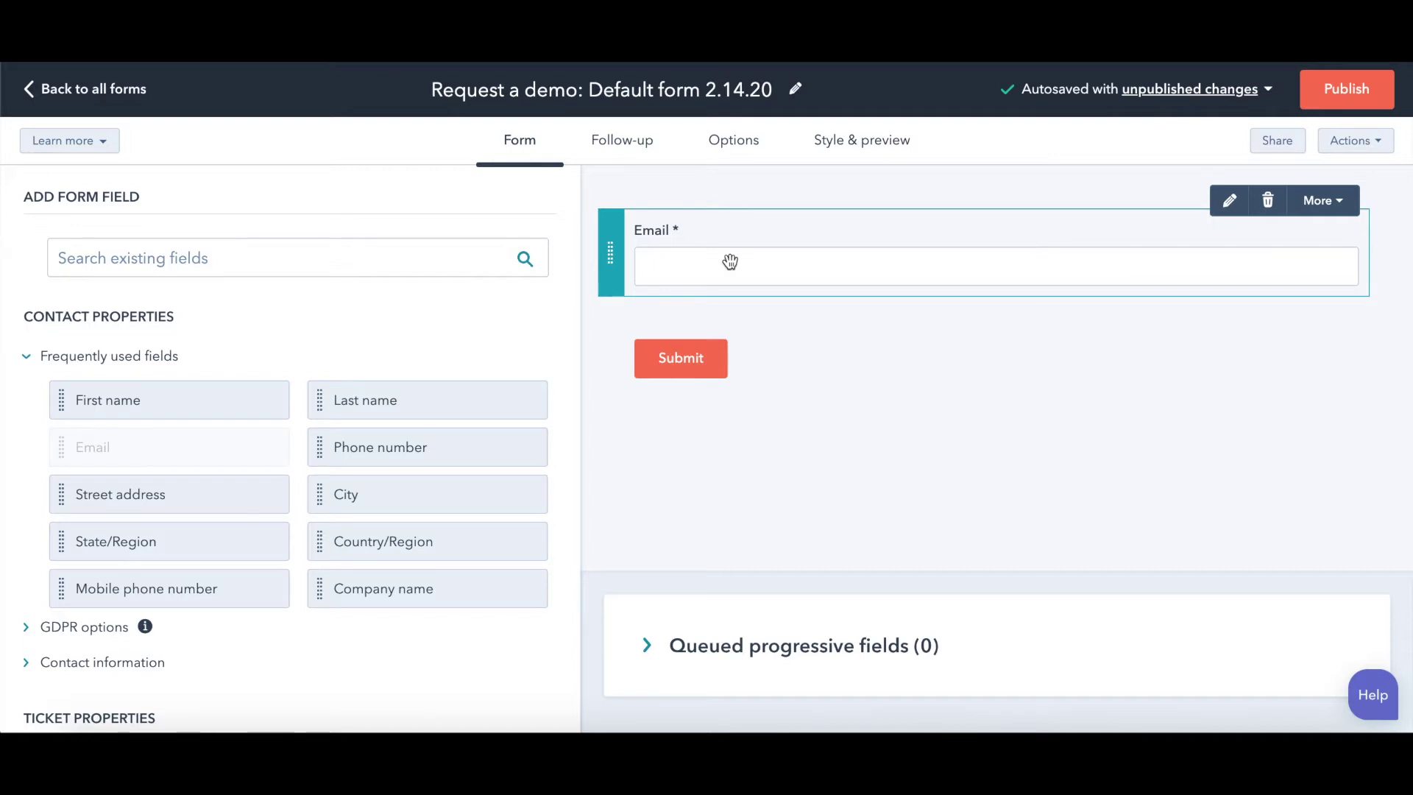
left_click(730, 262)
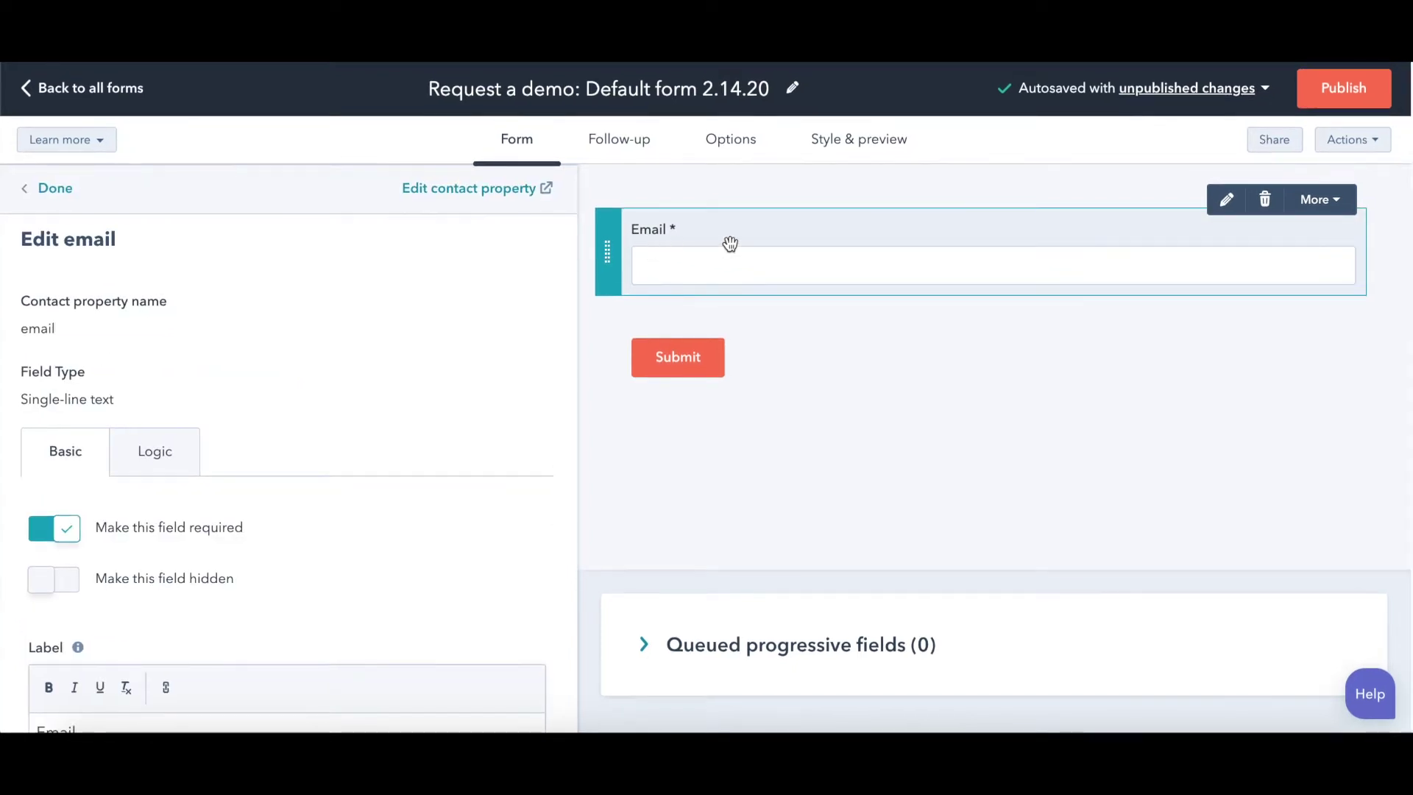
scroll(439, 536, "down", 4)
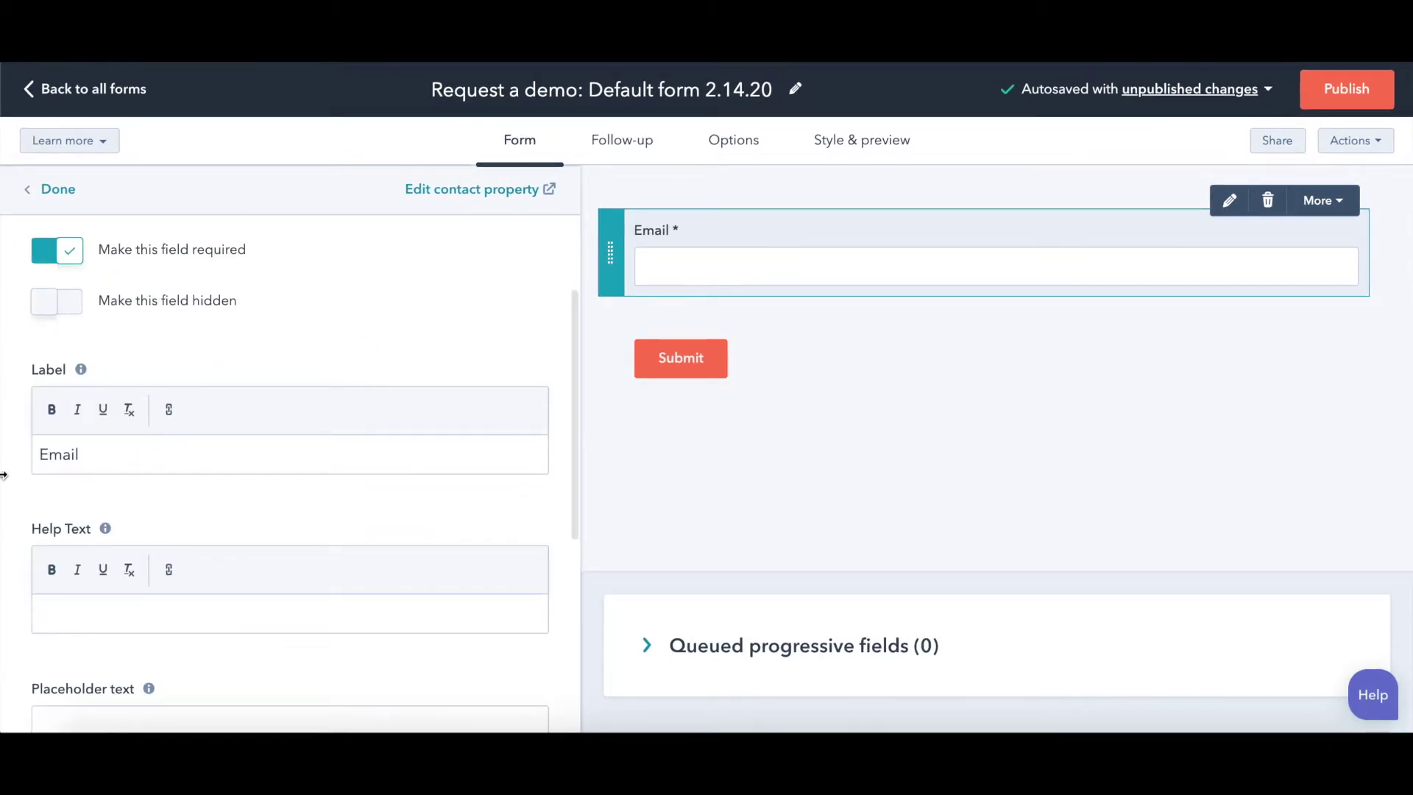
left_click(99, 454)
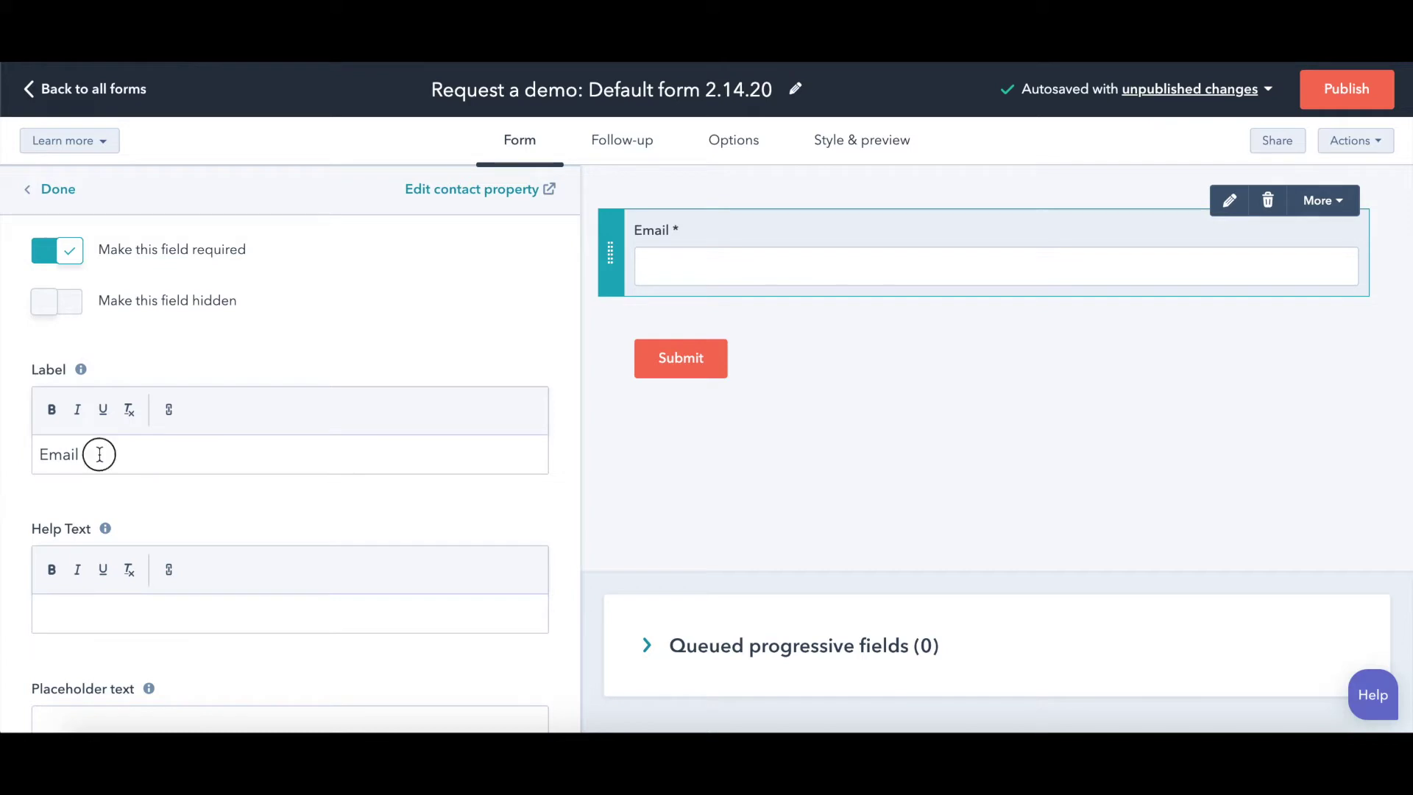
key("Left")
key("Left")
key("Left")
key("Left")
key("Left")
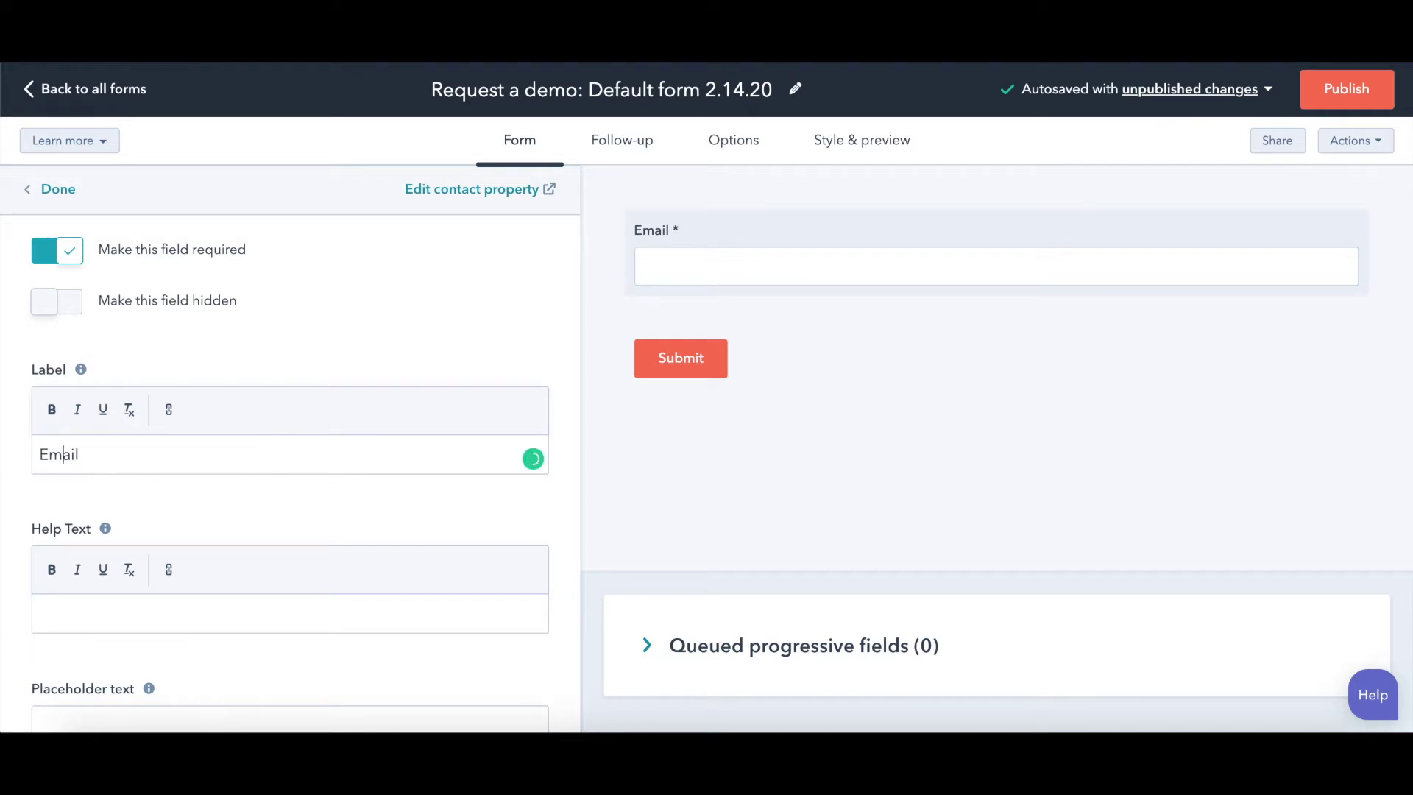
type("Company")
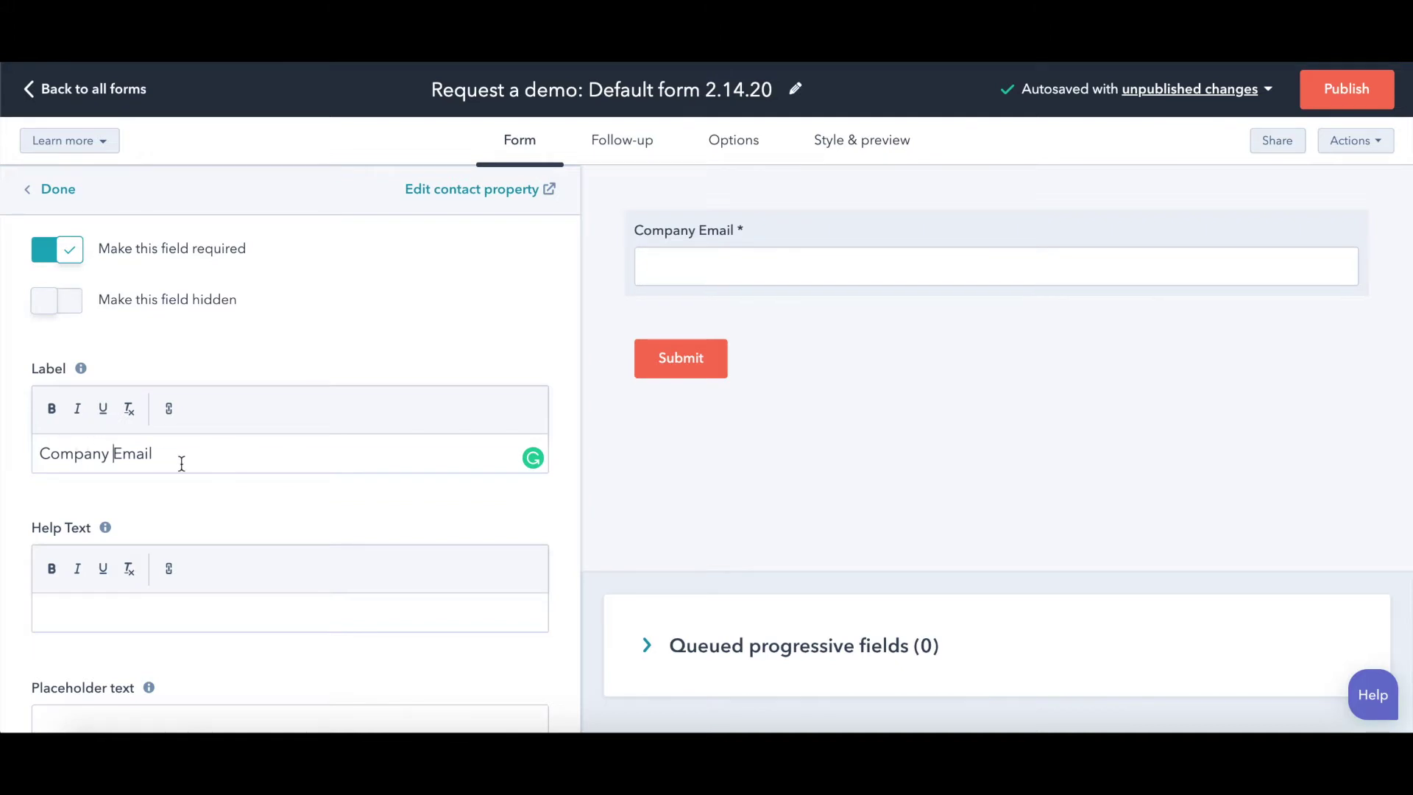
Block free email providers for the Company Email field, check the list of blocked domains, and finish editing the field
scroll(183, 490, "down", 3)
scroll(183, 490, "up", 5)
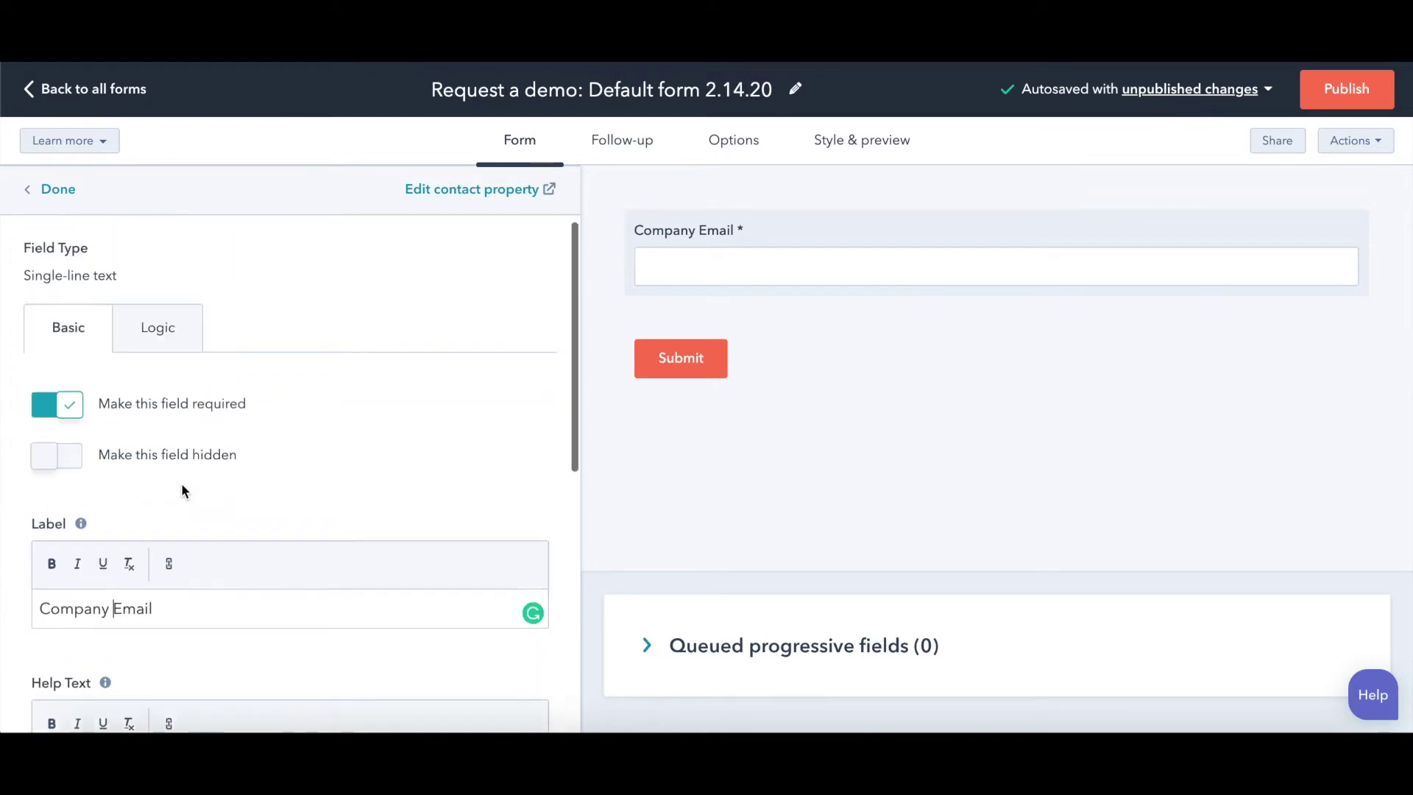
scroll(182, 480, "down", 8)
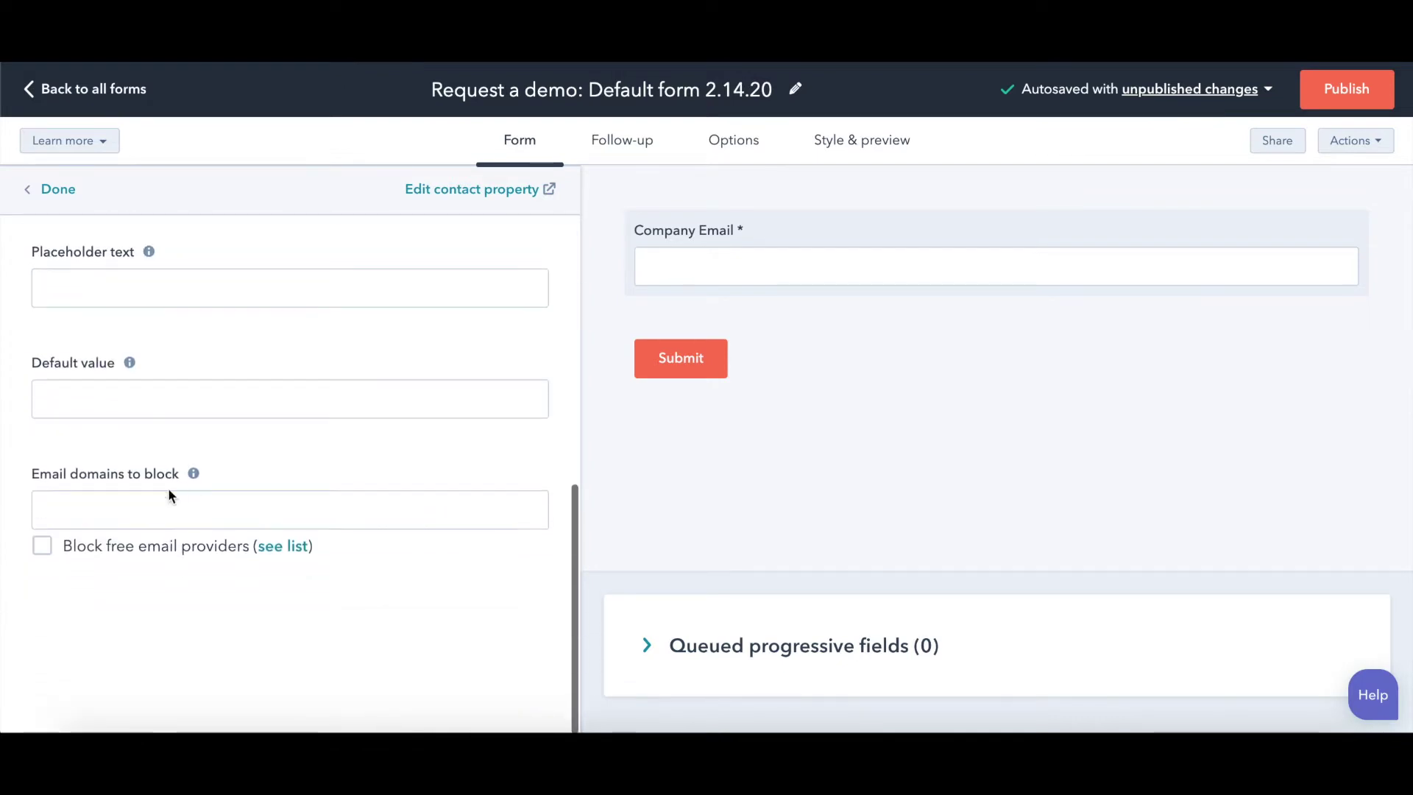
left_click(42, 548)
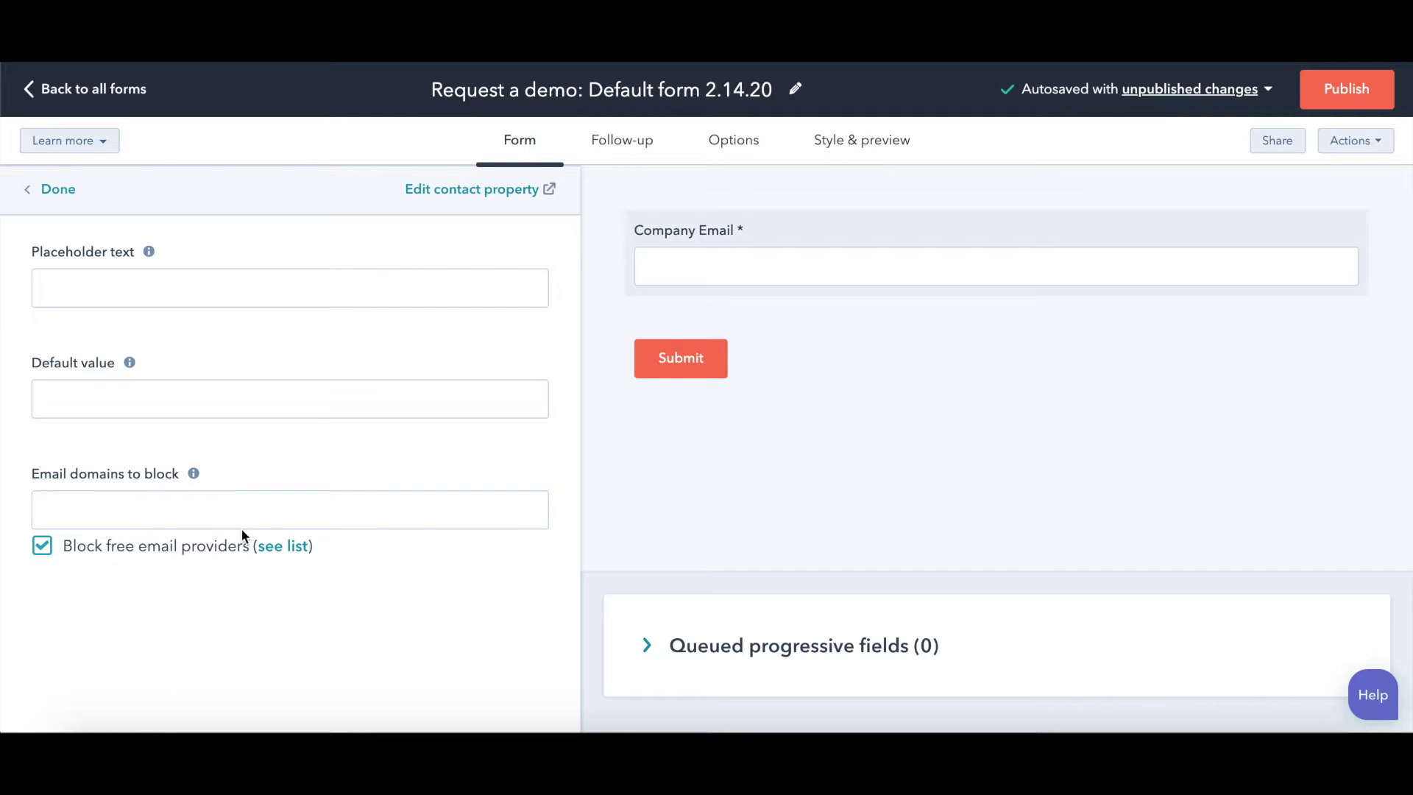
scroll(242, 528, "up", 1)
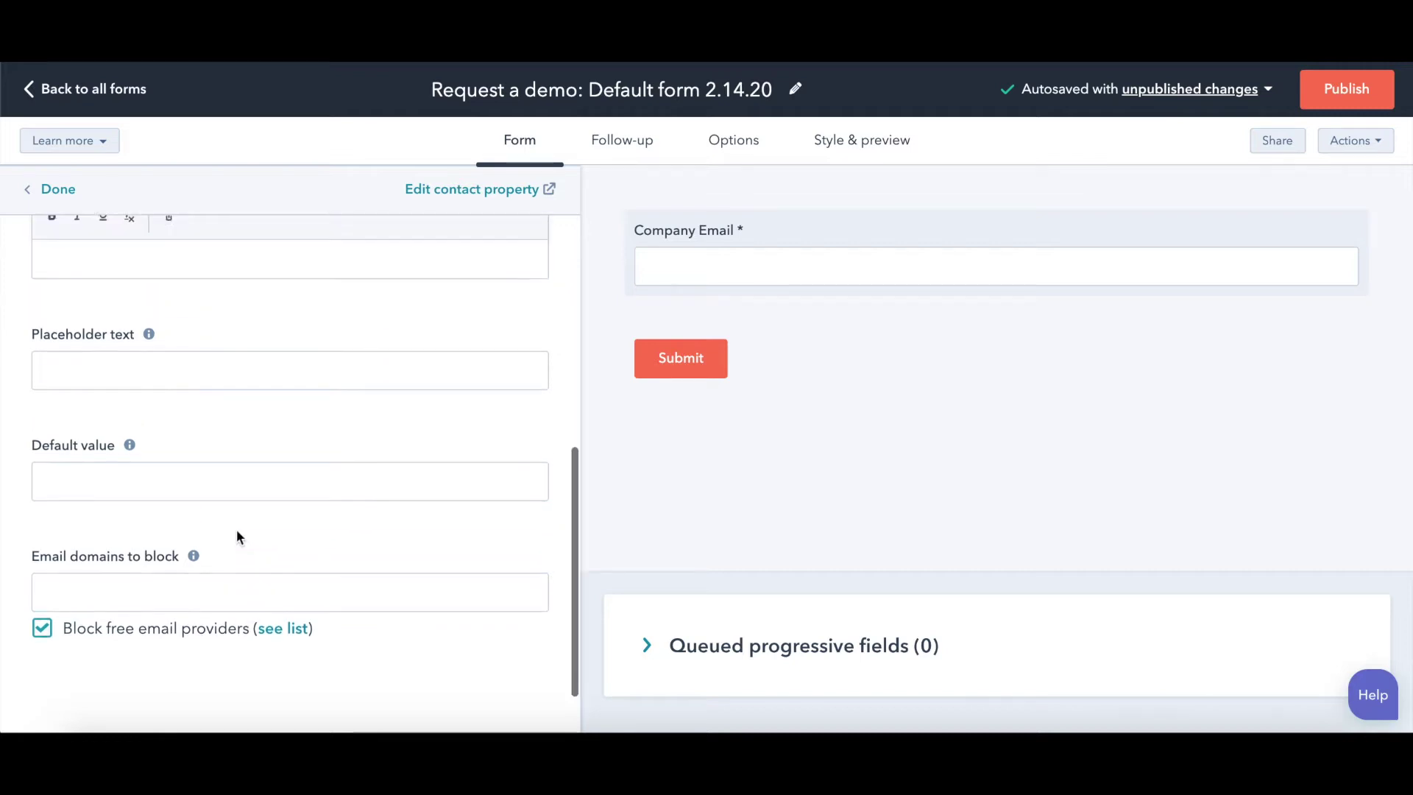
left_click(286, 638)
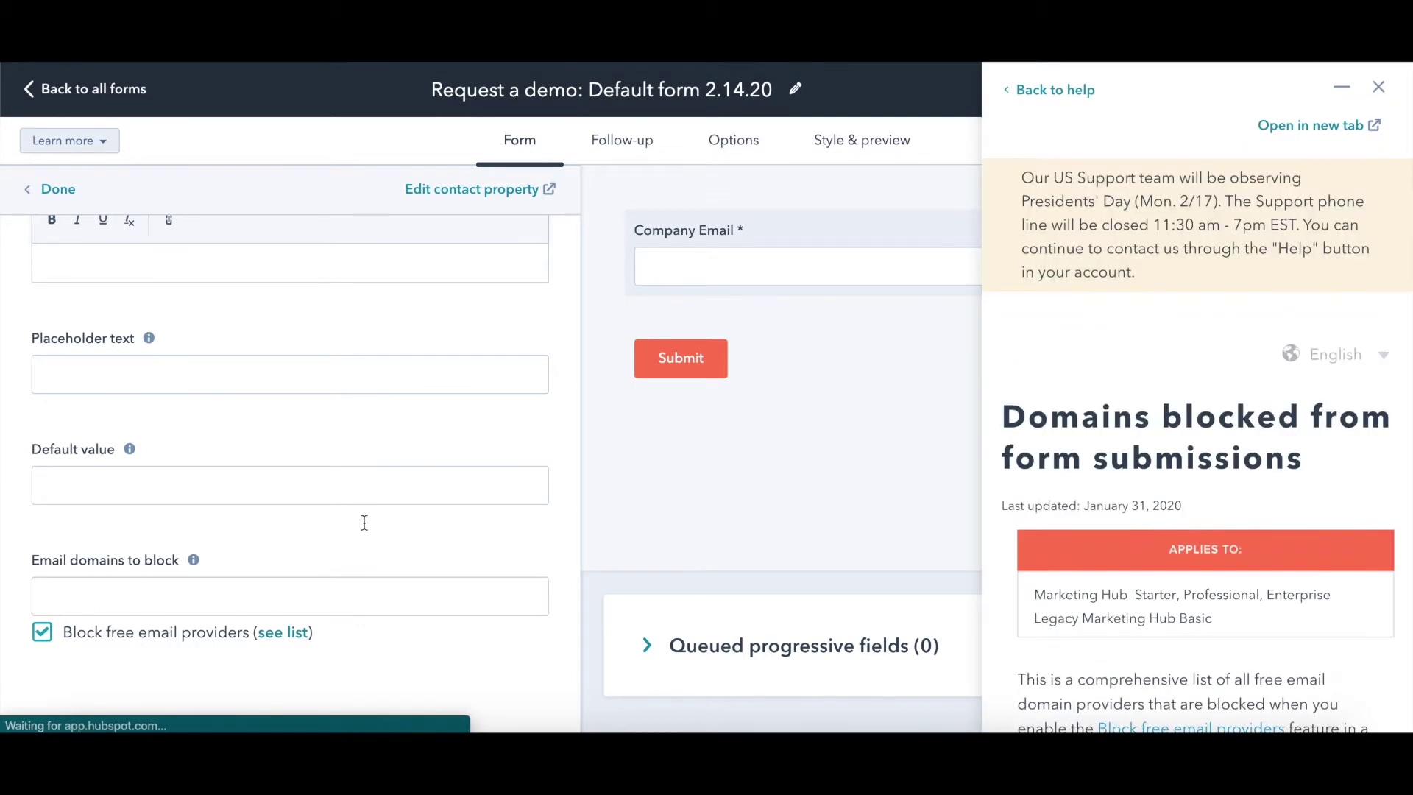
left_click(1379, 90)
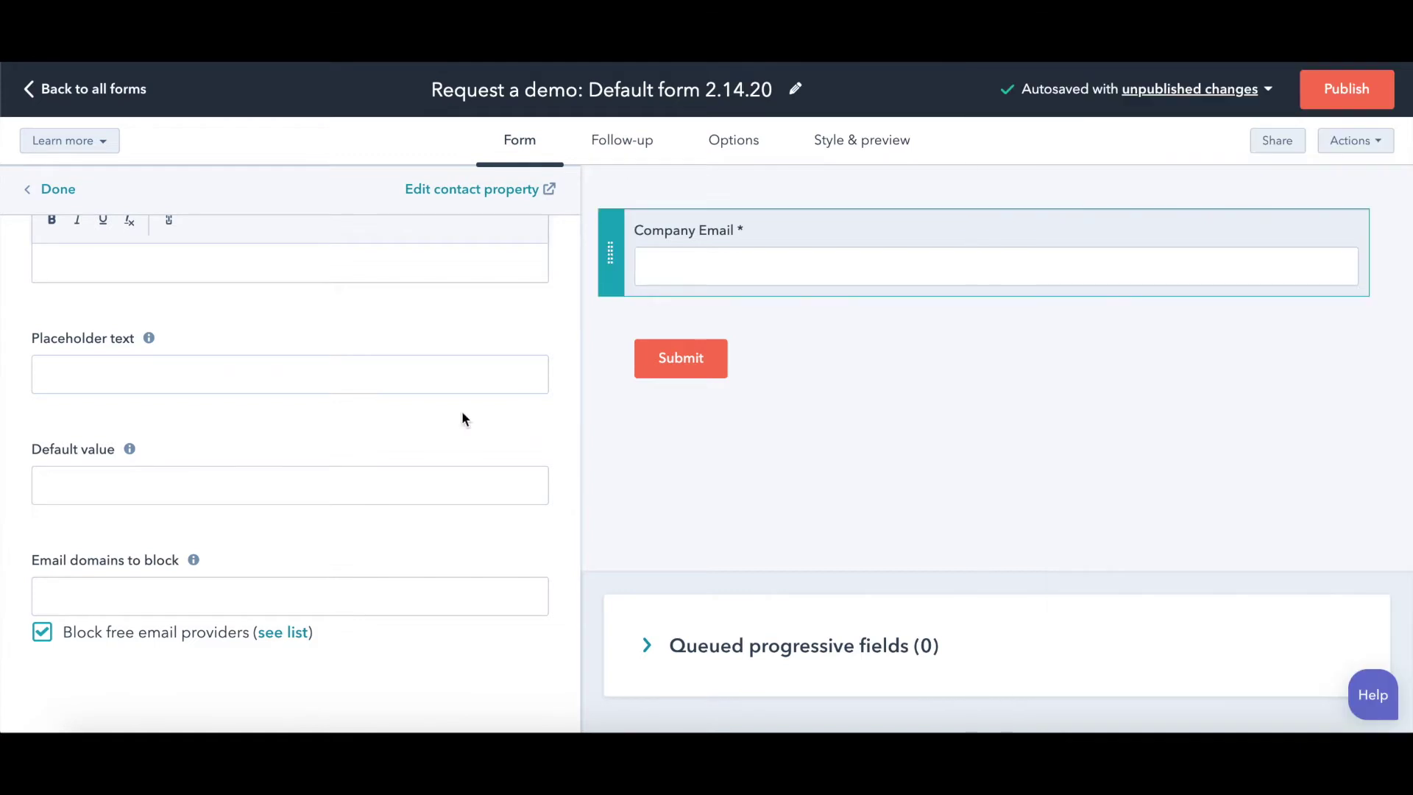
scroll(442, 416, "up", 6)
left_click(57, 191)
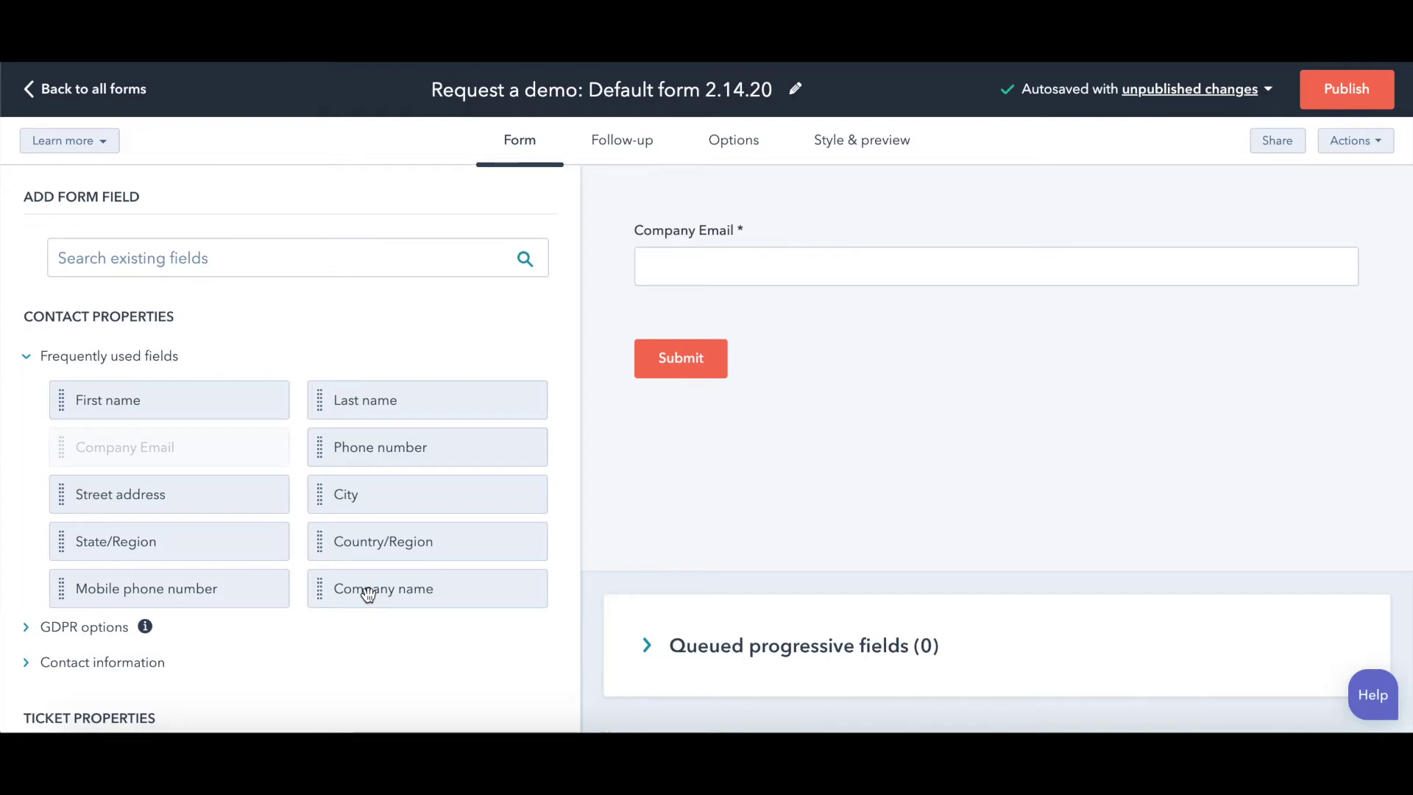
Add the Company name field above Company Email and look through the contact information properties and new field types
left_click_drag(368, 595, 668, 212)
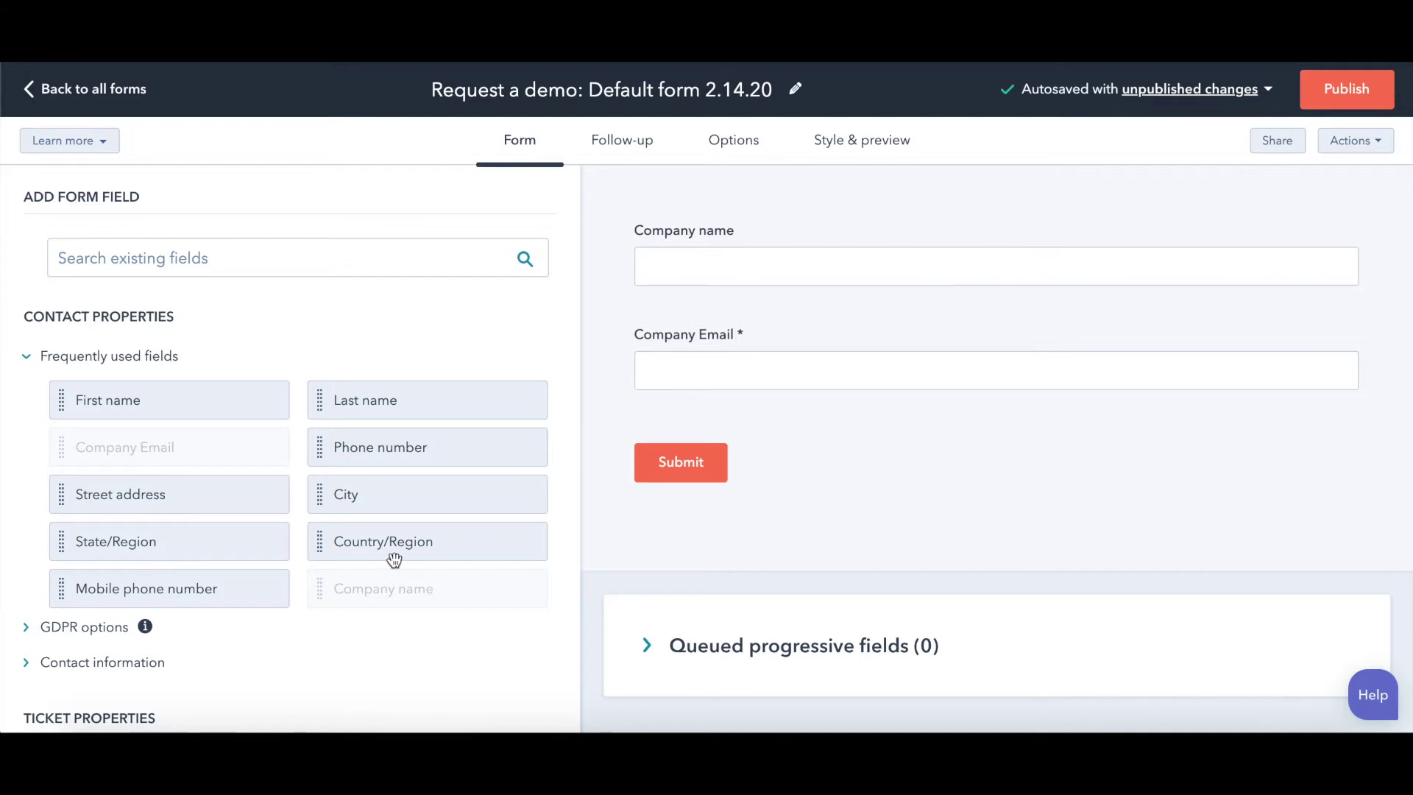
scroll(435, 570, "down", 1)
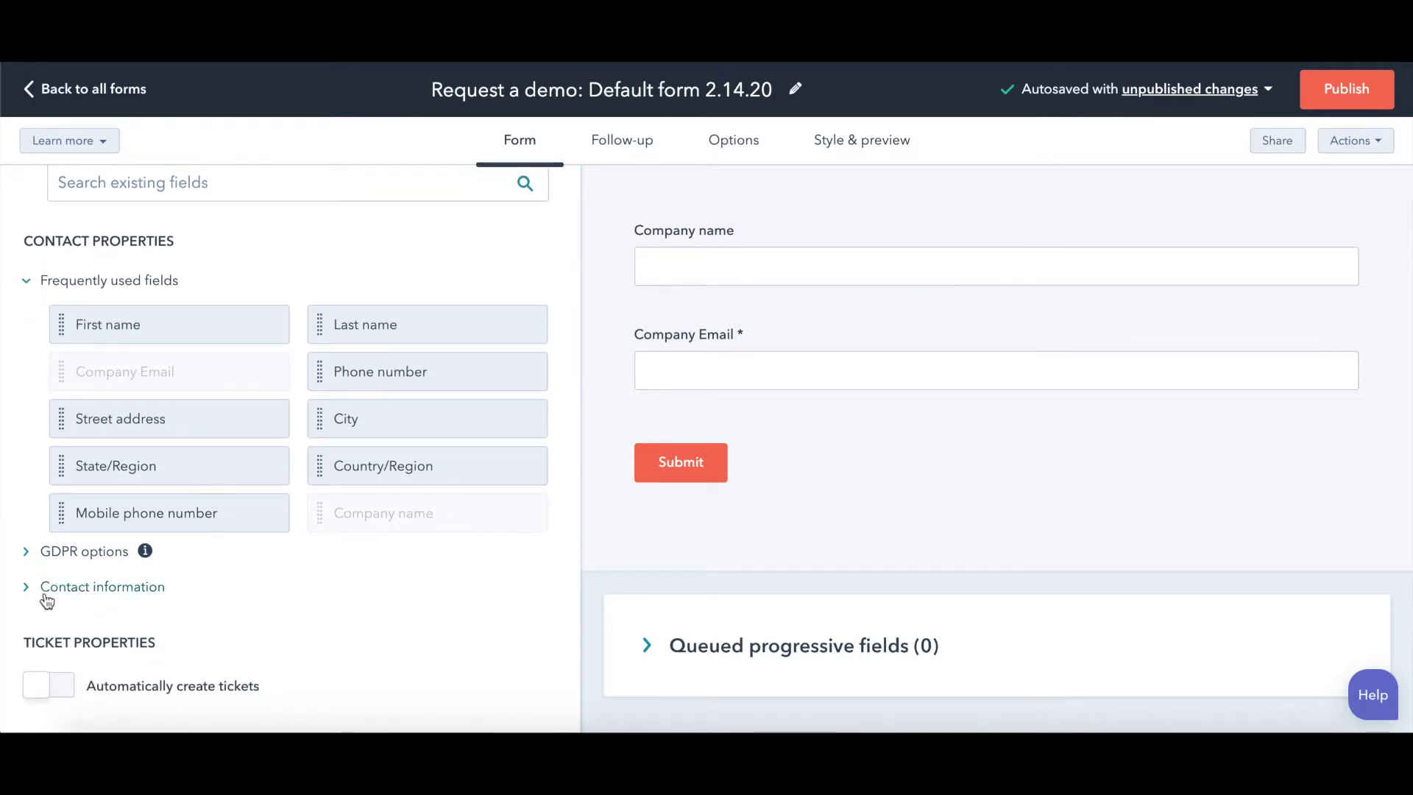
left_click(396, 566)
scroll(397, 567, "down", 9)
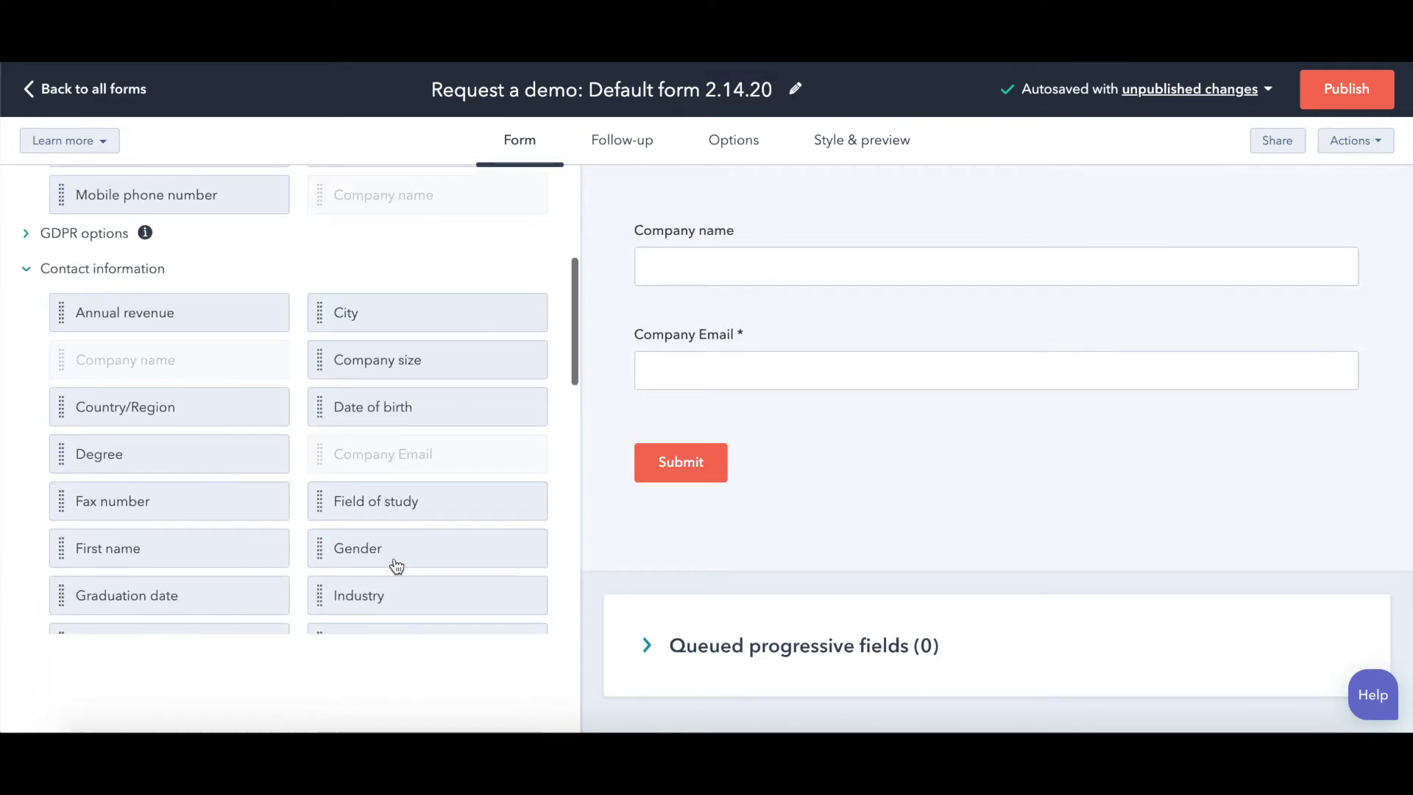
scroll(390, 558, "down", 6)
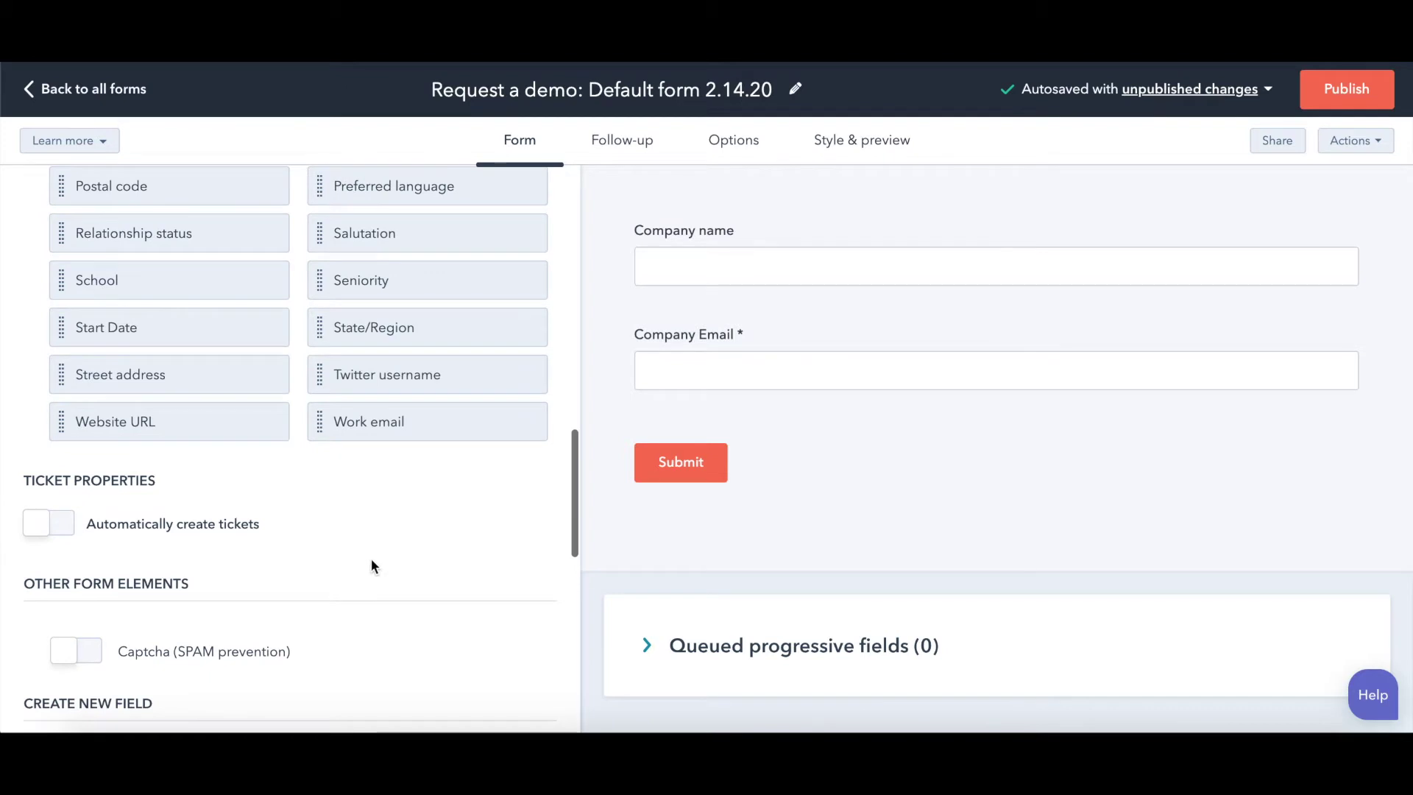
scroll(376, 552, "down", 3)
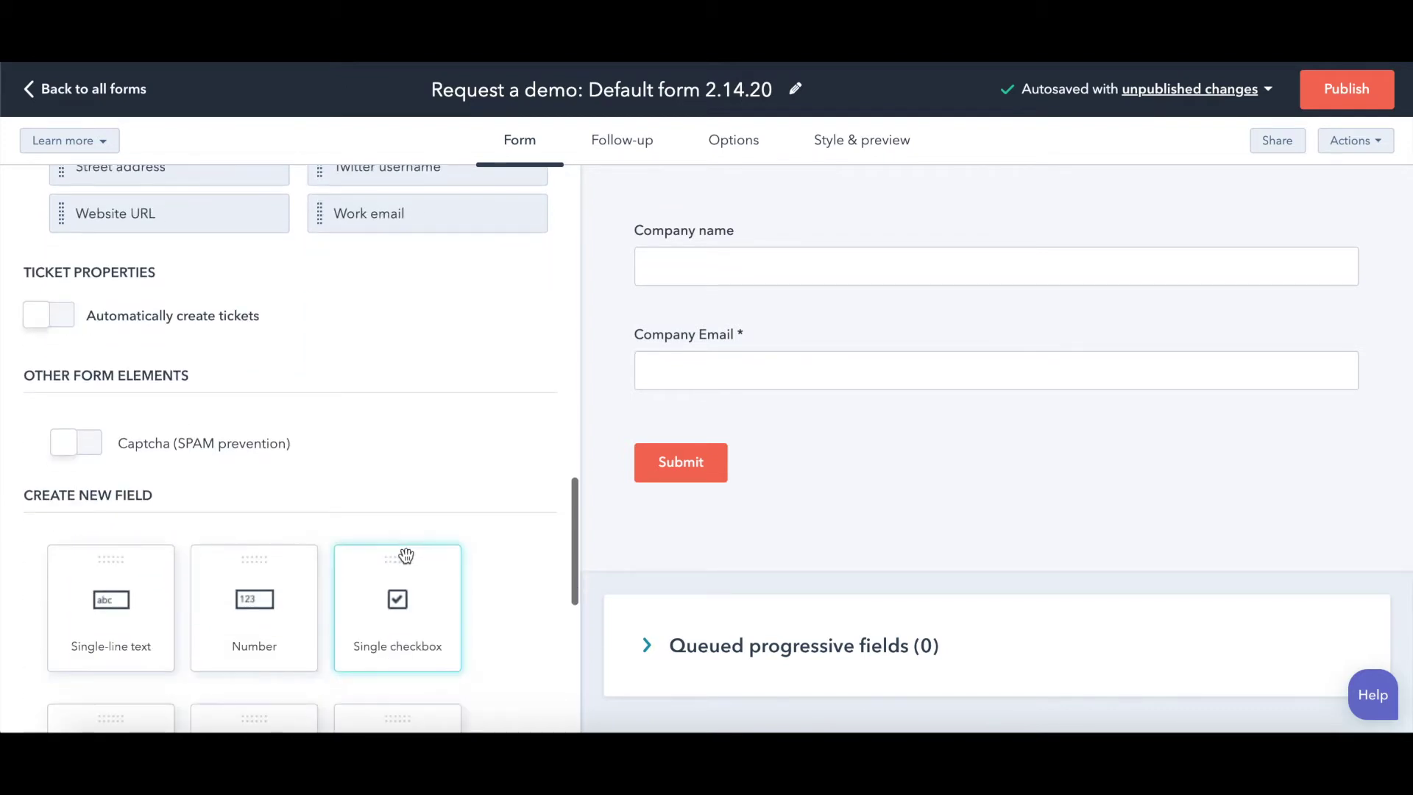
scroll(419, 563, "up", 20)
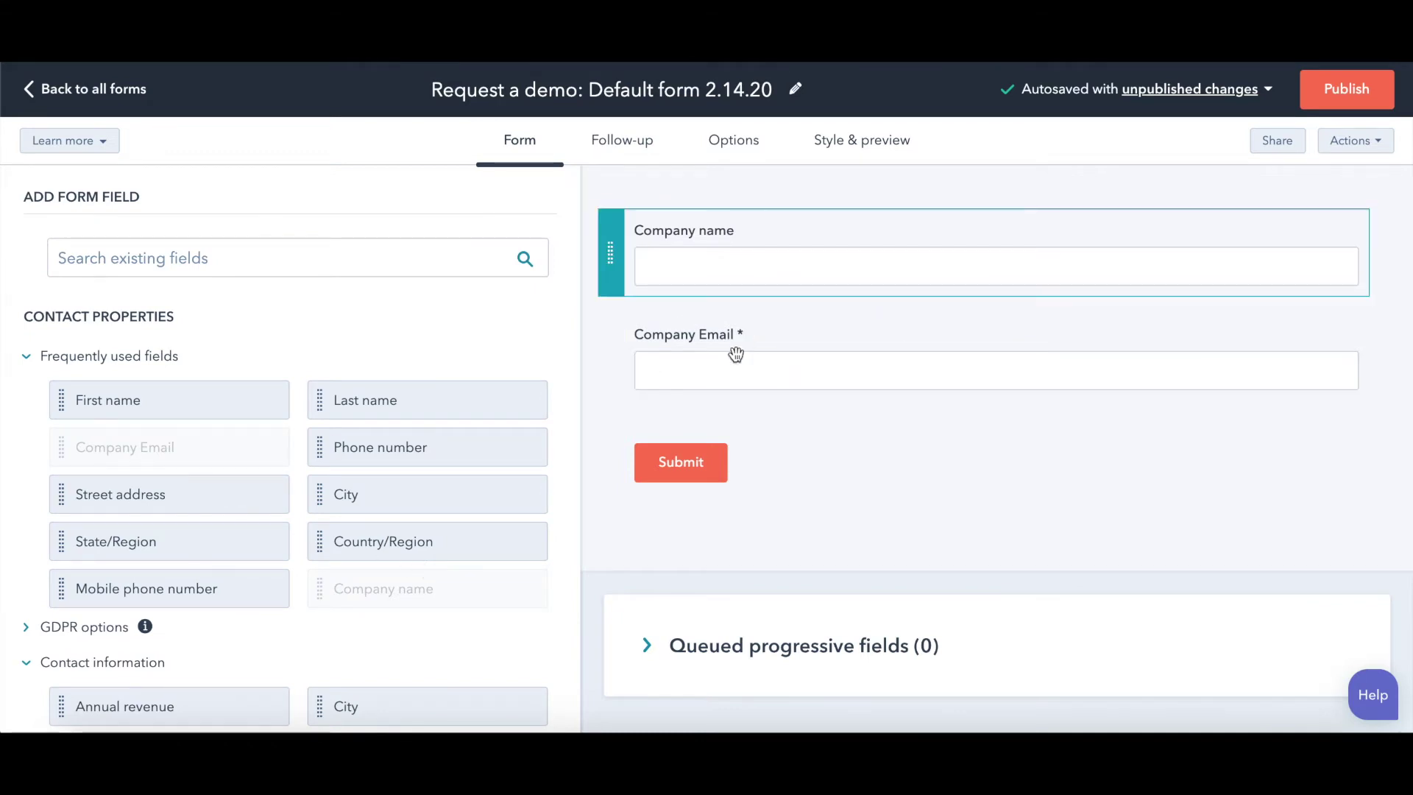
Add the First name field between the Company name and Company Email fields
left_click(178, 263)
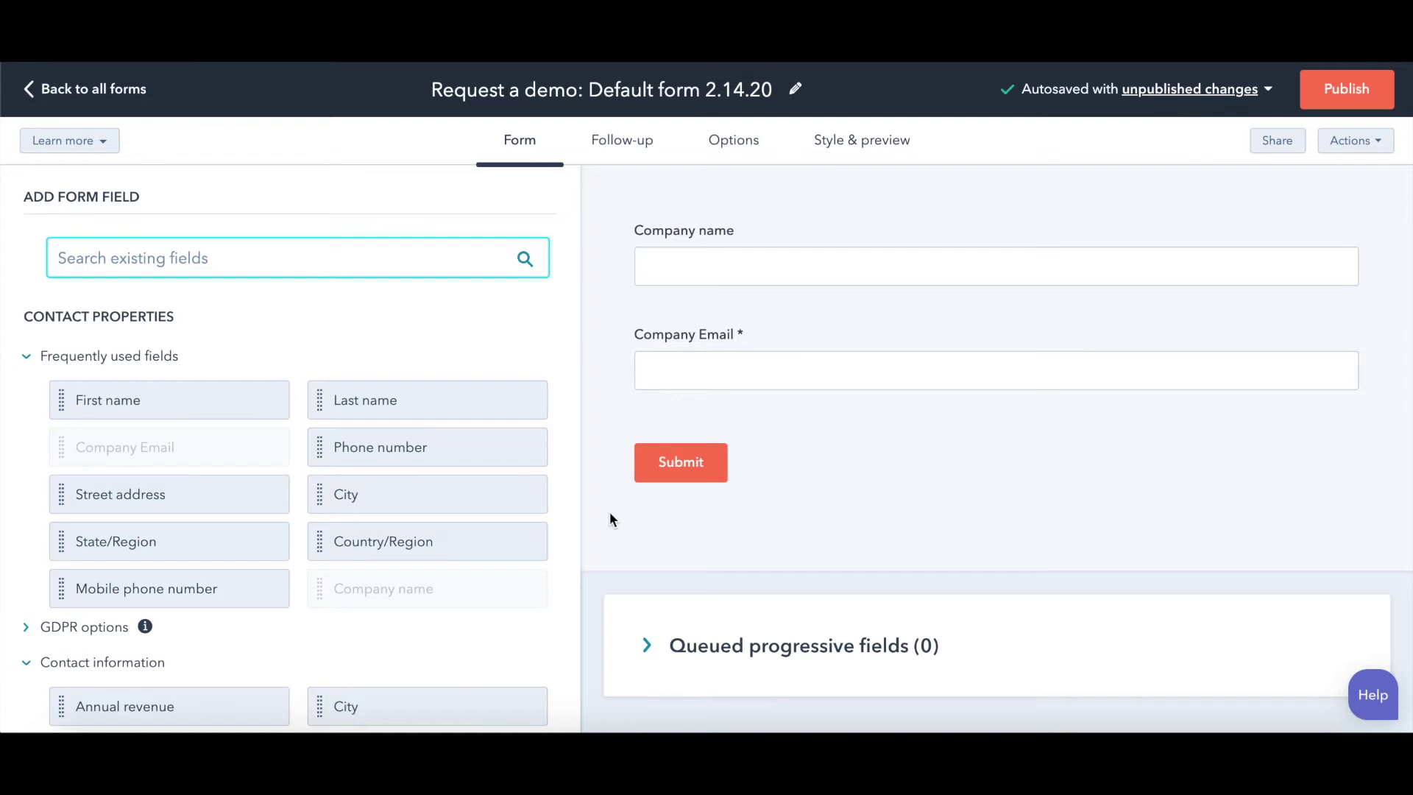
mouse_move(642, 273)
left_click_drag(148, 403, 624, 316)
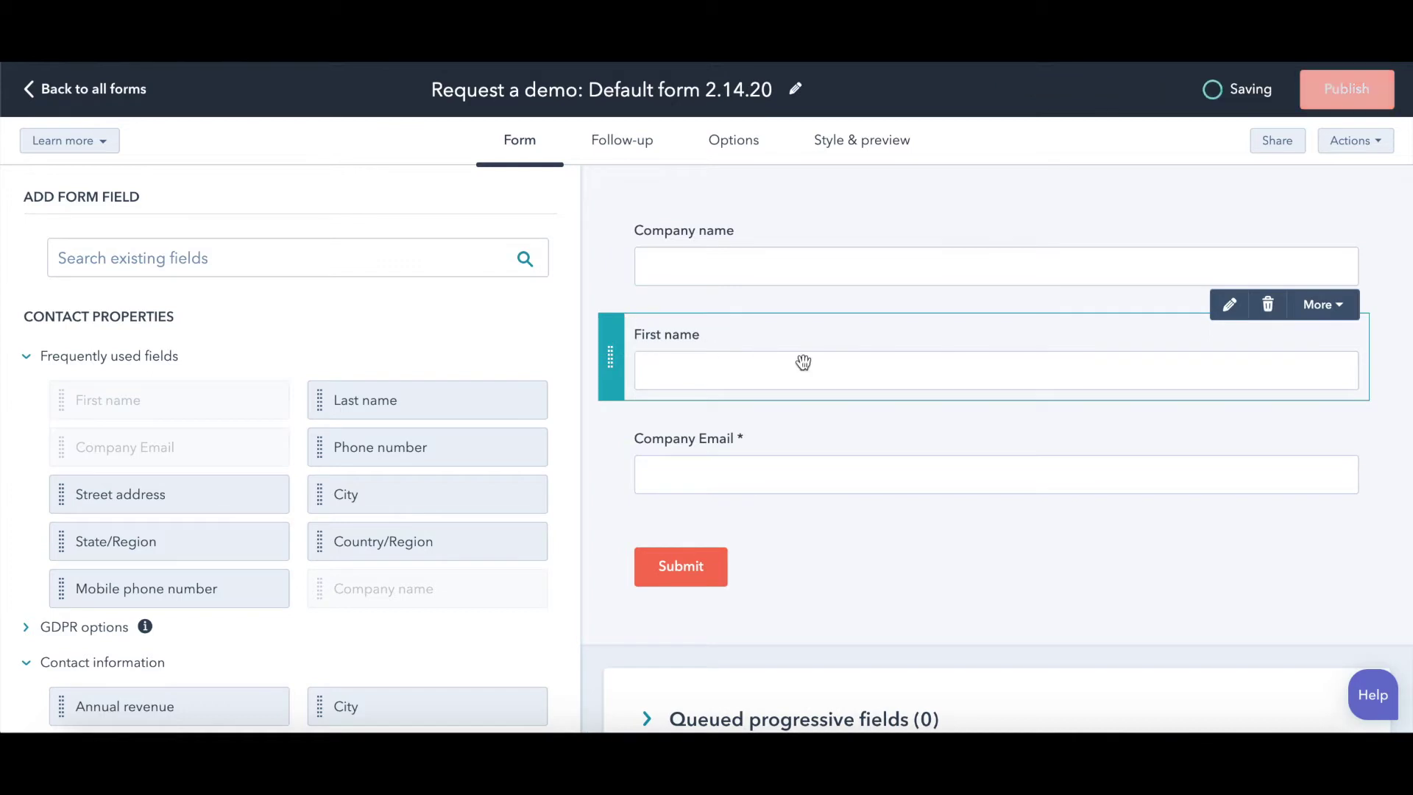
Add the Last name field beside First name and the Phone number field directly below Company Email
left_click_drag(405, 403, 1371, 369)
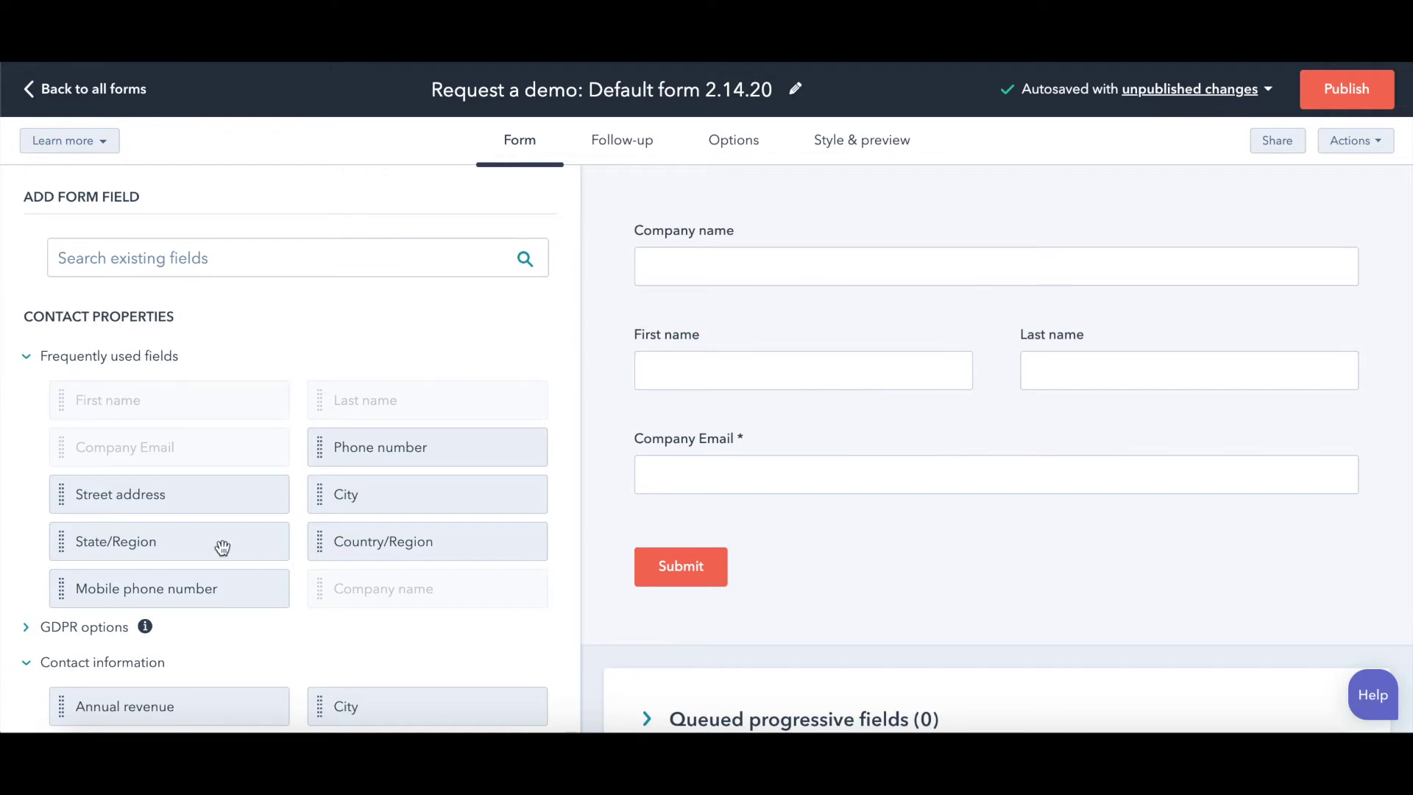
scroll(184, 591, "down", 1)
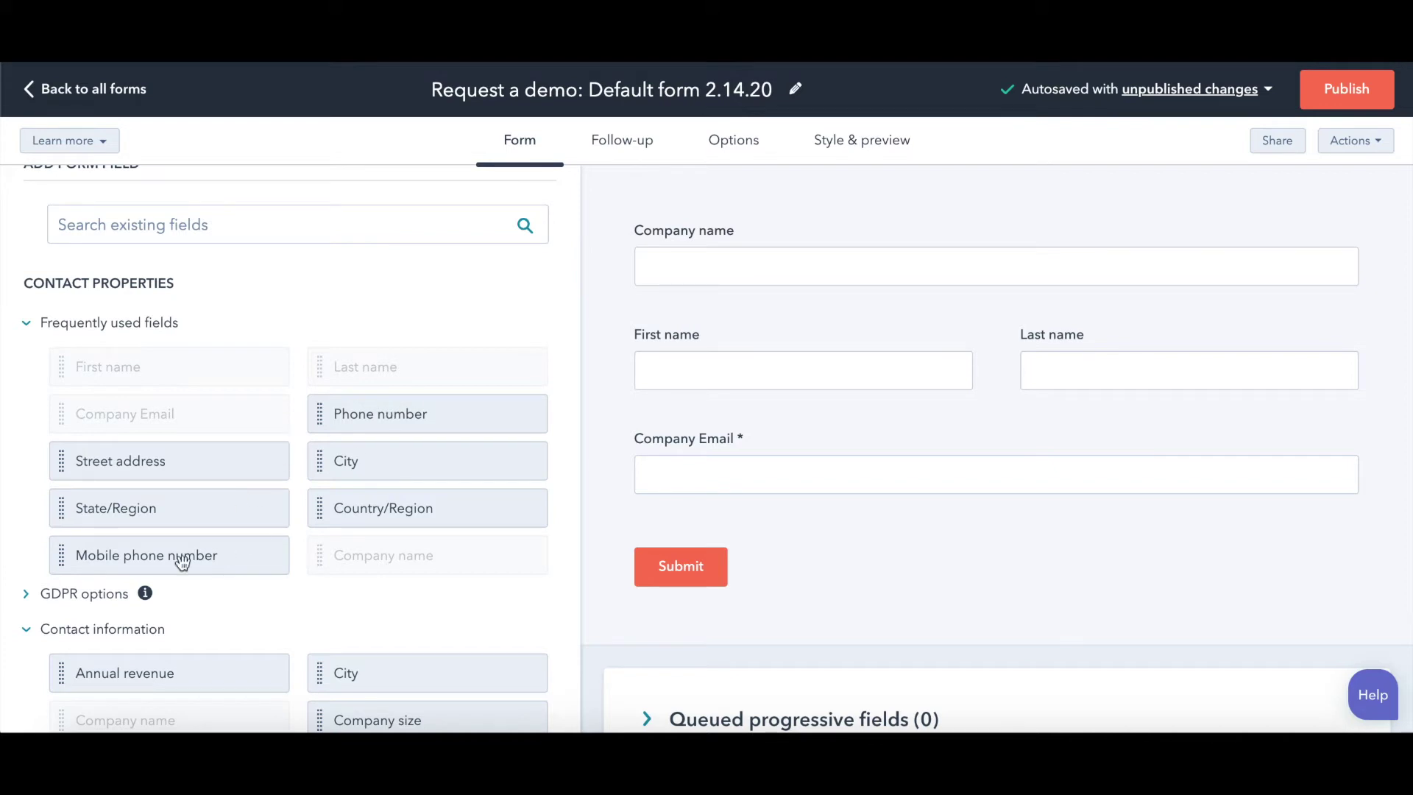
left_click(351, 418)
left_click_drag(350, 418, 651, 510)
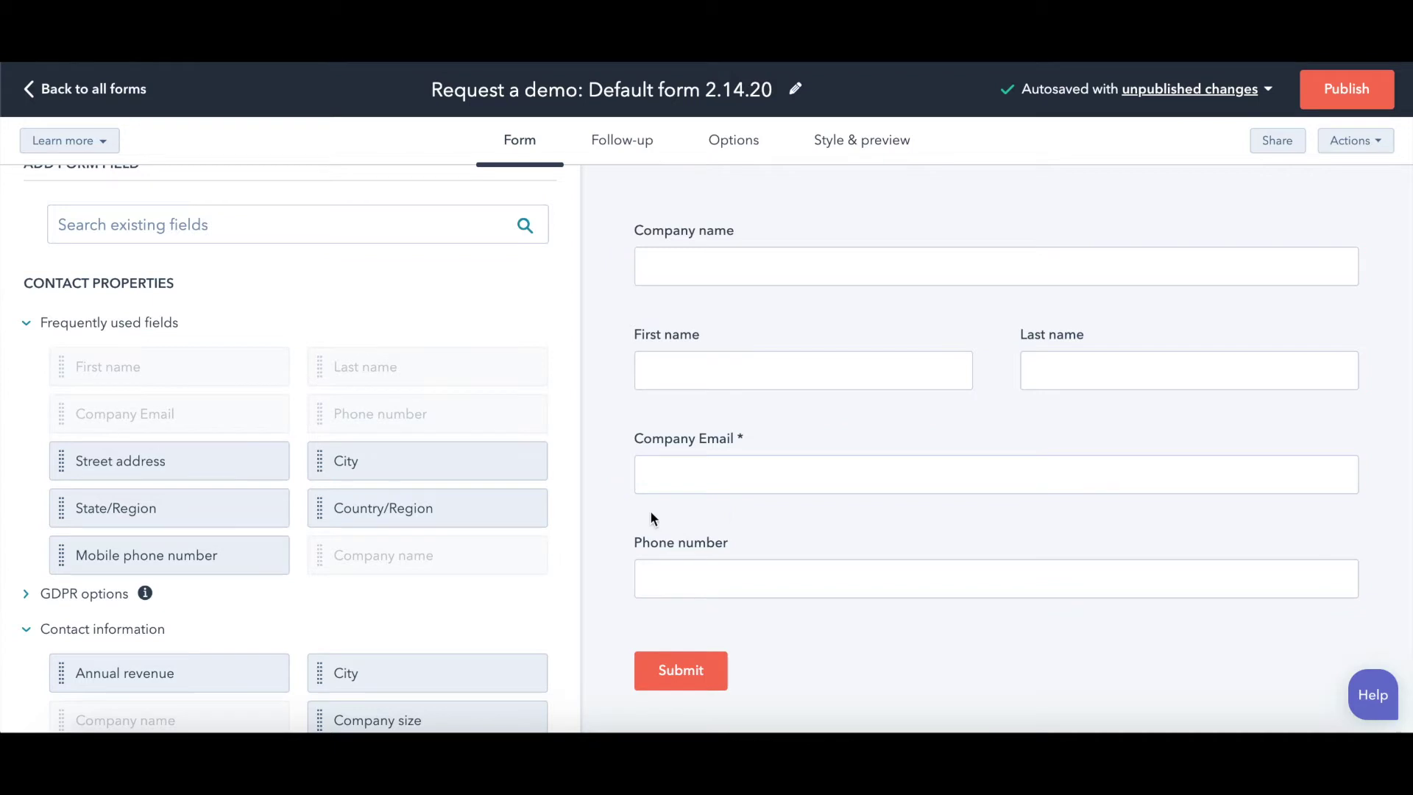
Change the phone field's label to "Company Phone number" and finish editing the field
left_click(692, 558)
scroll(315, 551, "down", 3)
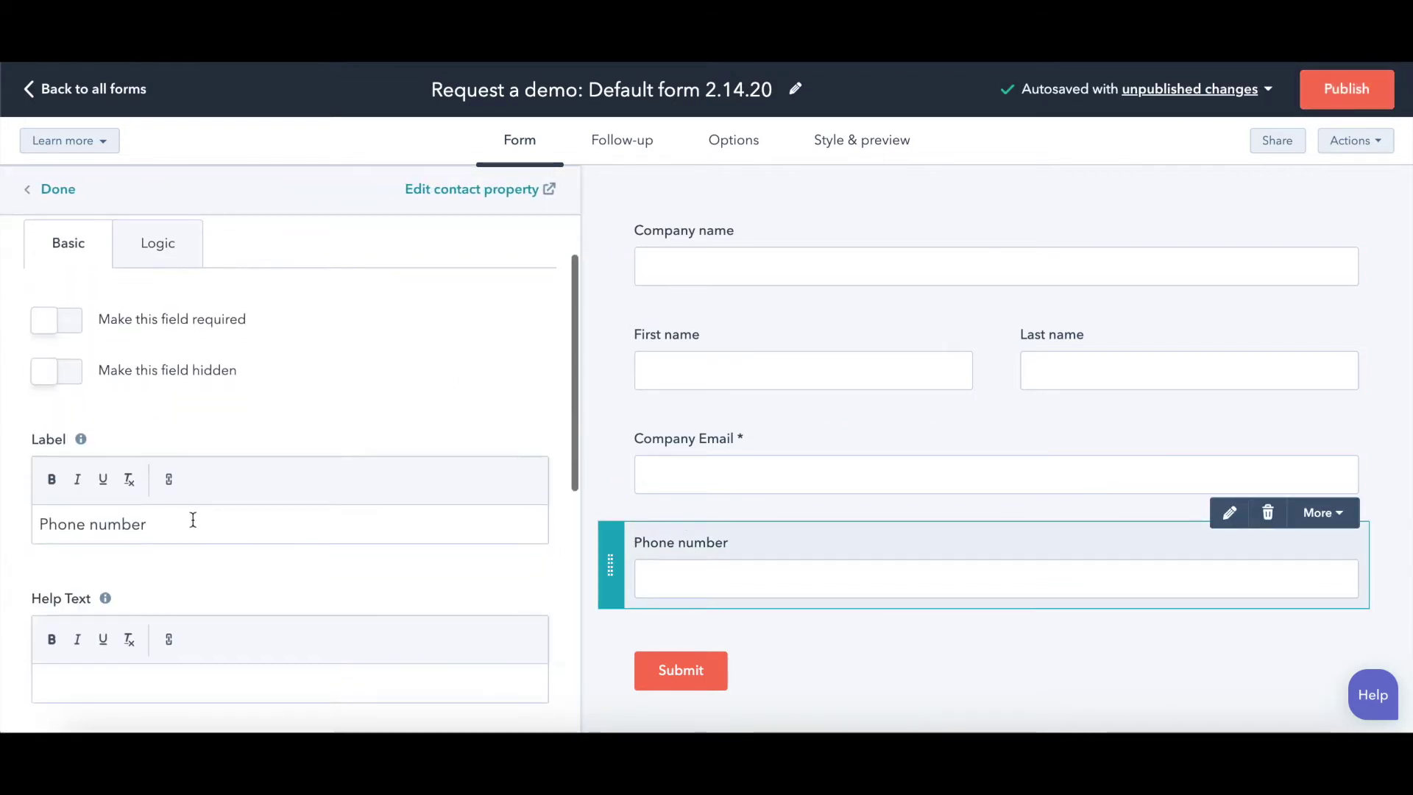
left_click(38, 524)
type("Copma")
key("BackSpace")
key("BackSpace")
type("many")
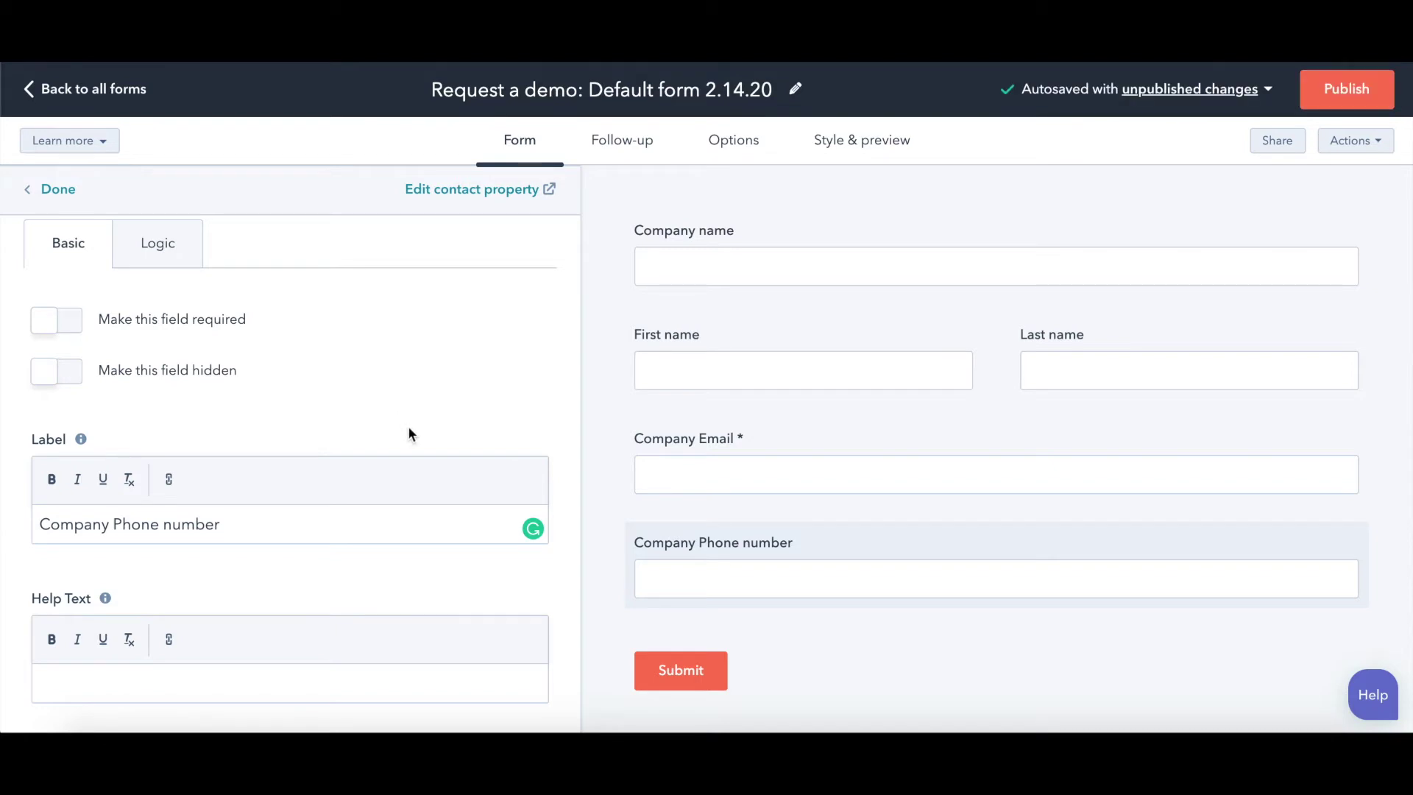
left_click(53, 191)
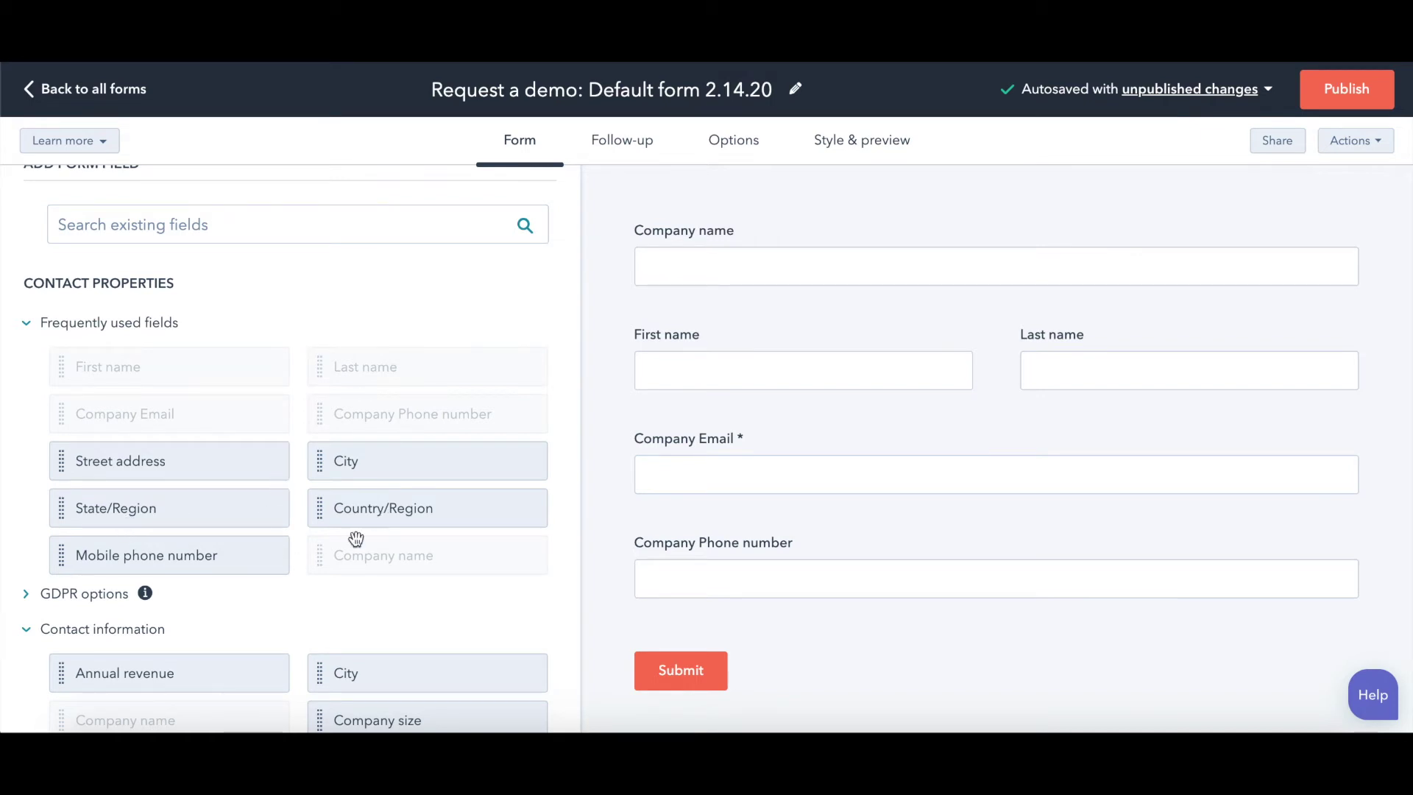
Add the Company size field below Company Phone number and the Industry field below Company size
scroll(357, 618, "down", 4)
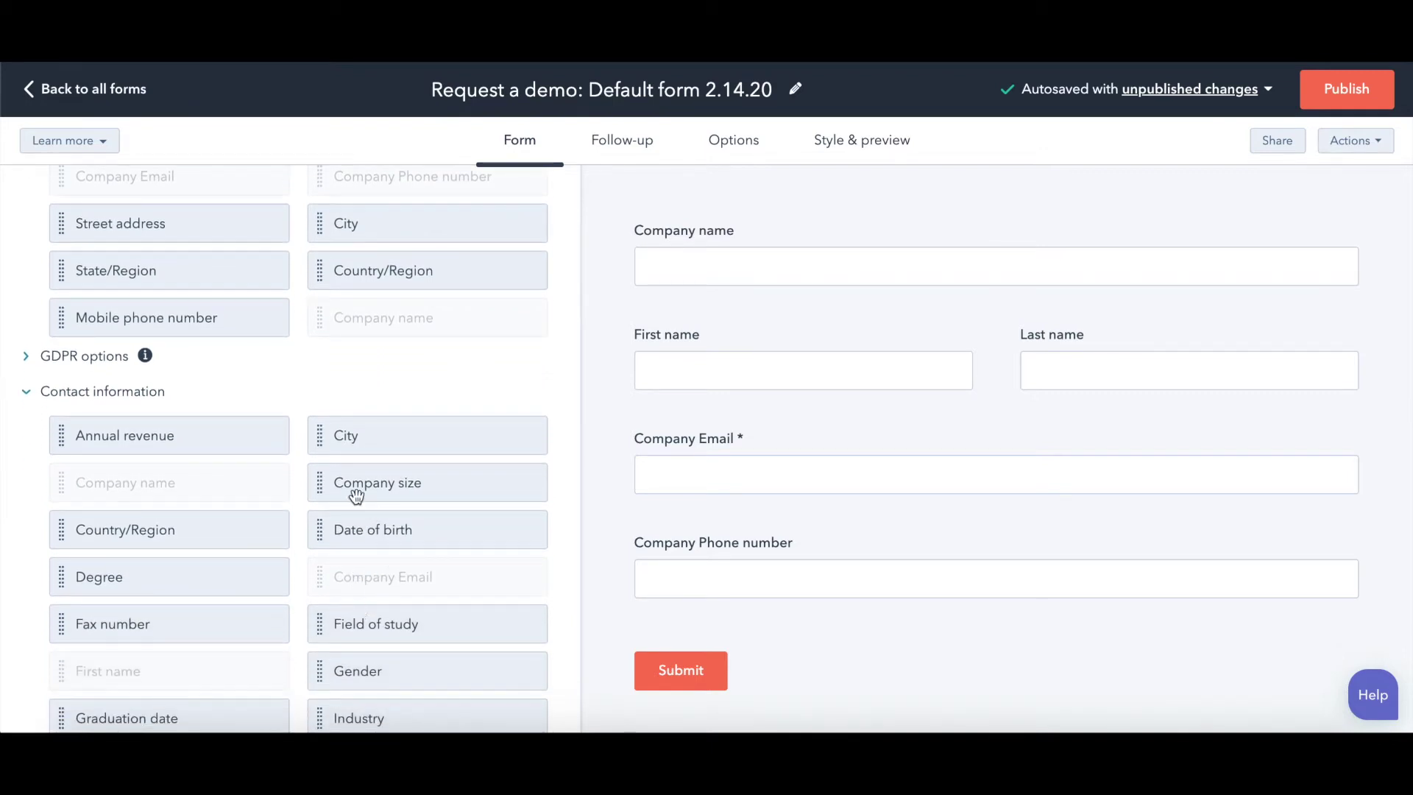
left_click_drag(349, 487, 675, 626)
scroll(675, 618, "down", 3)
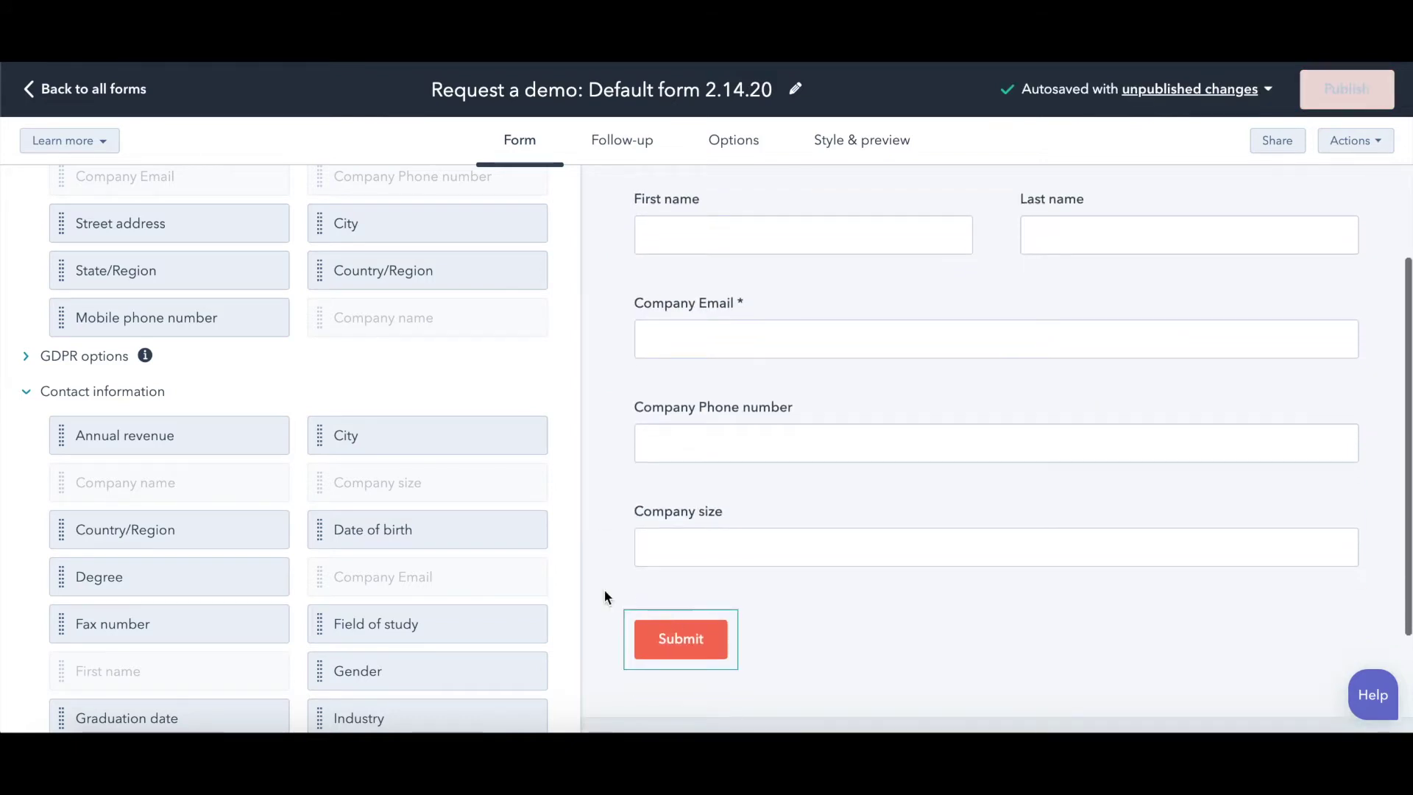
scroll(445, 558, "down", 3)
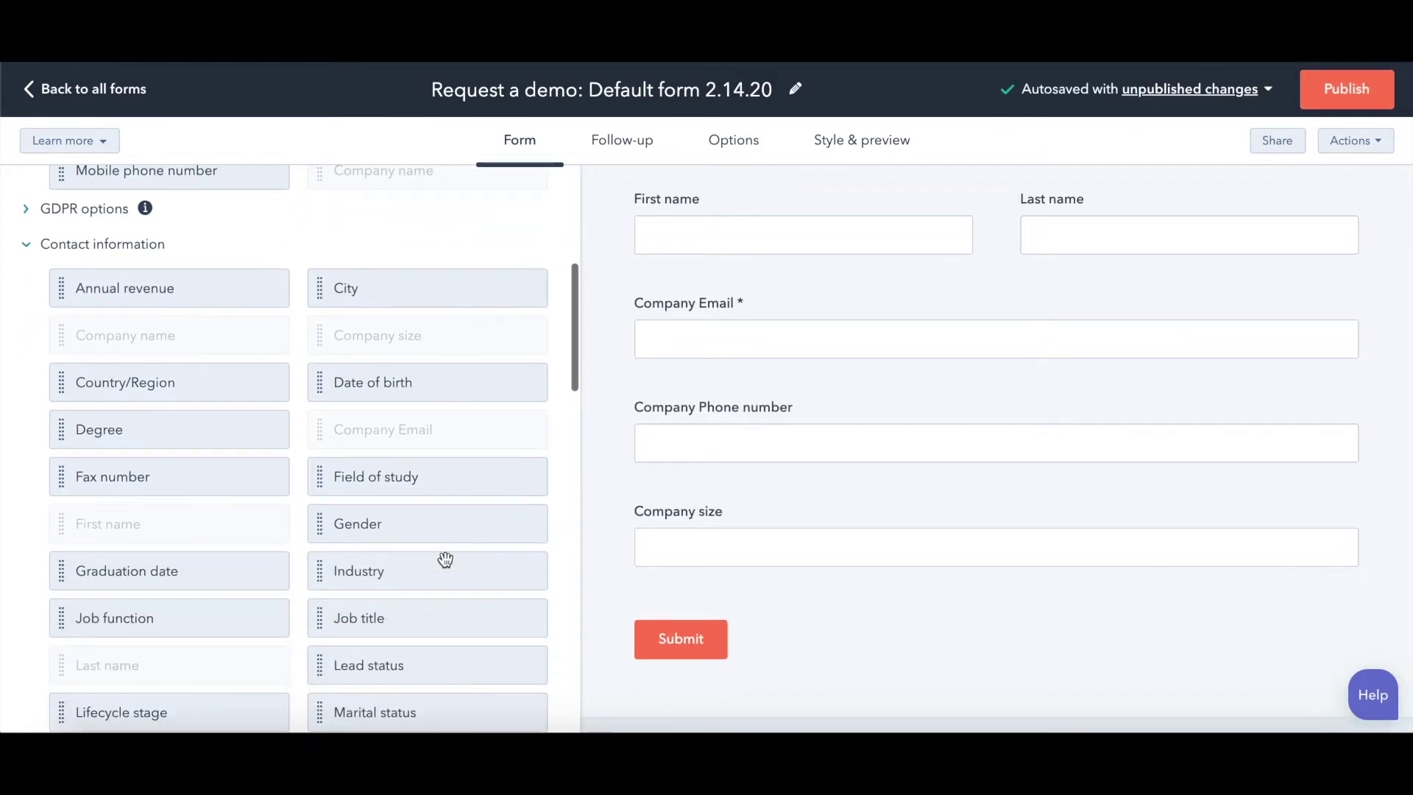
left_click_drag(374, 525, 655, 589)
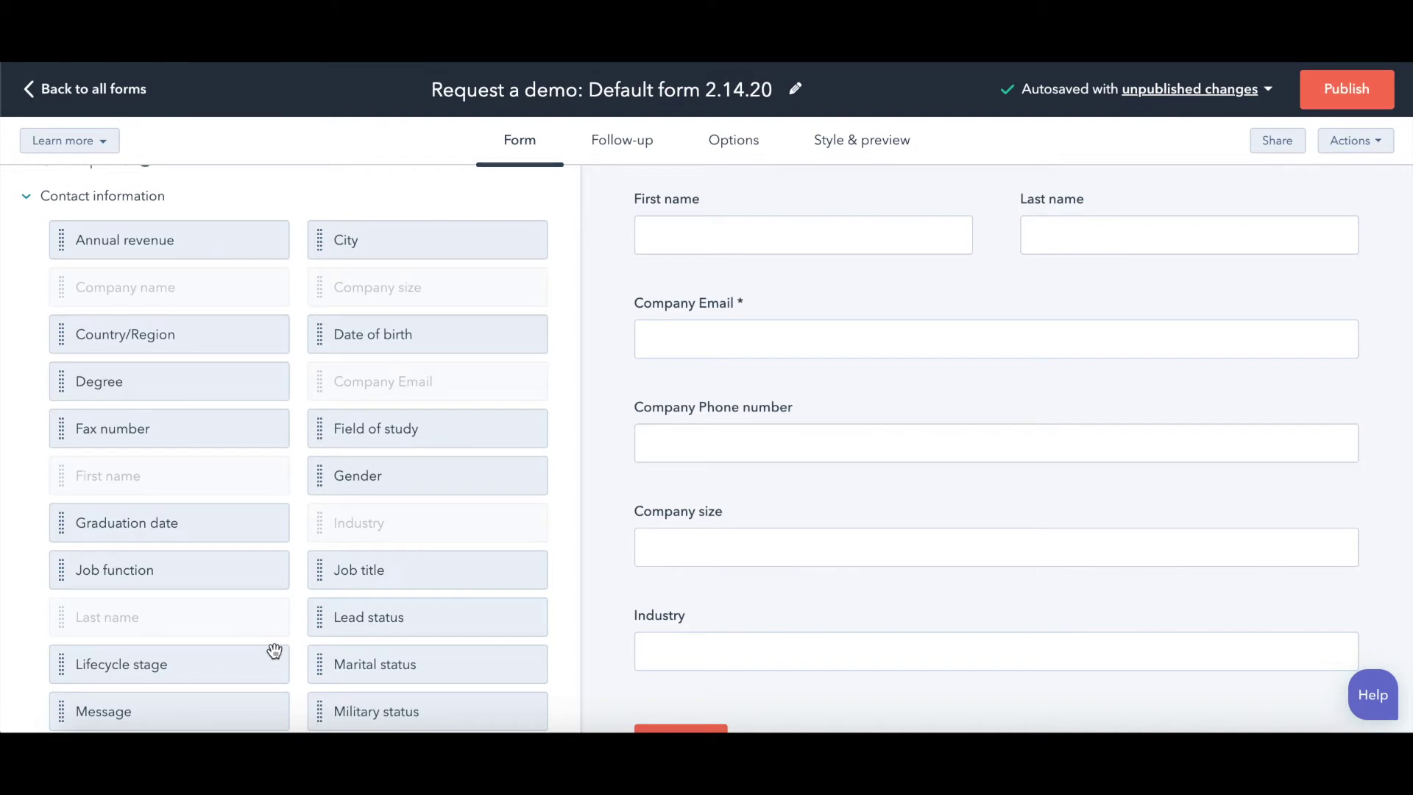
Add the Website URL field between Company Phone number and Company size
scroll(275, 649, "down", 6)
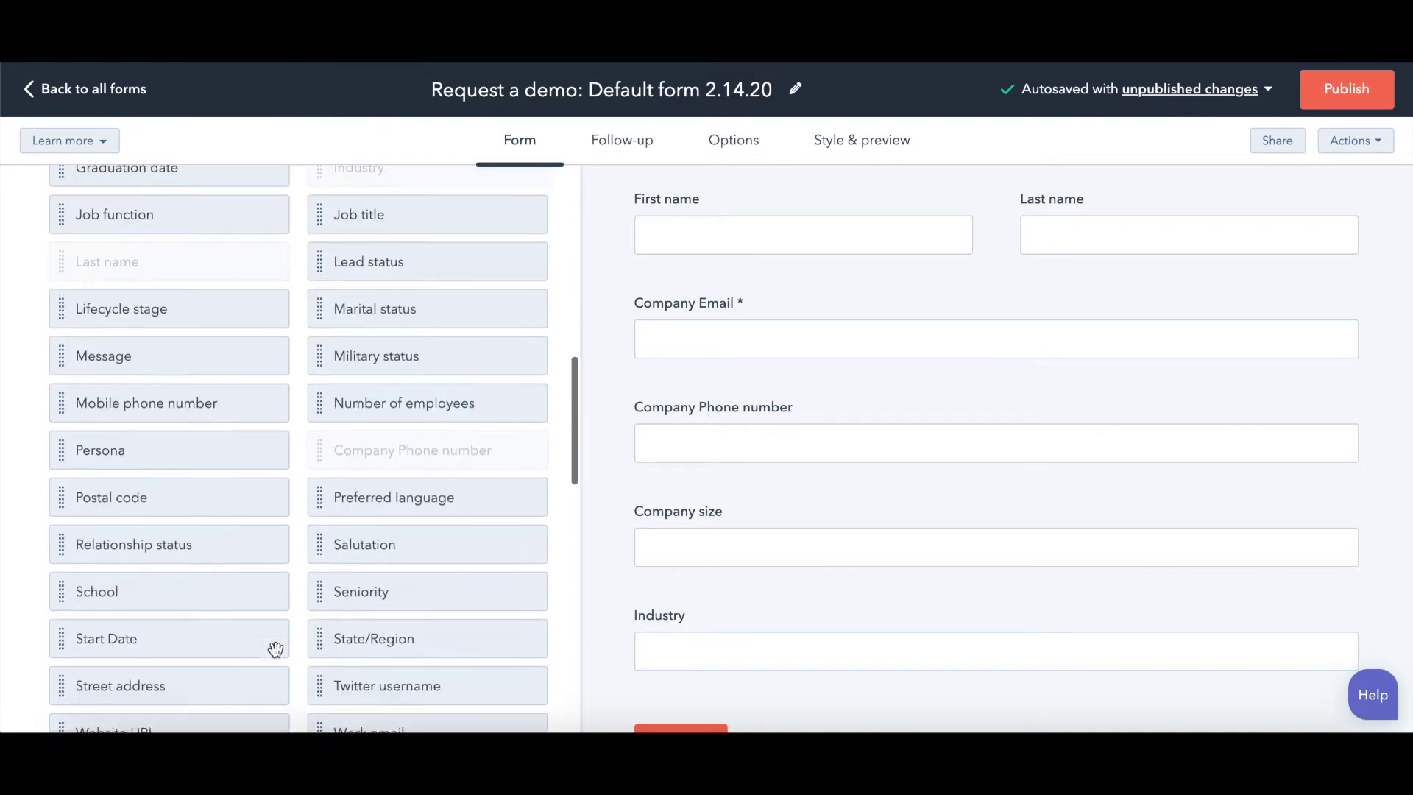
scroll(277, 639, "down", 1)
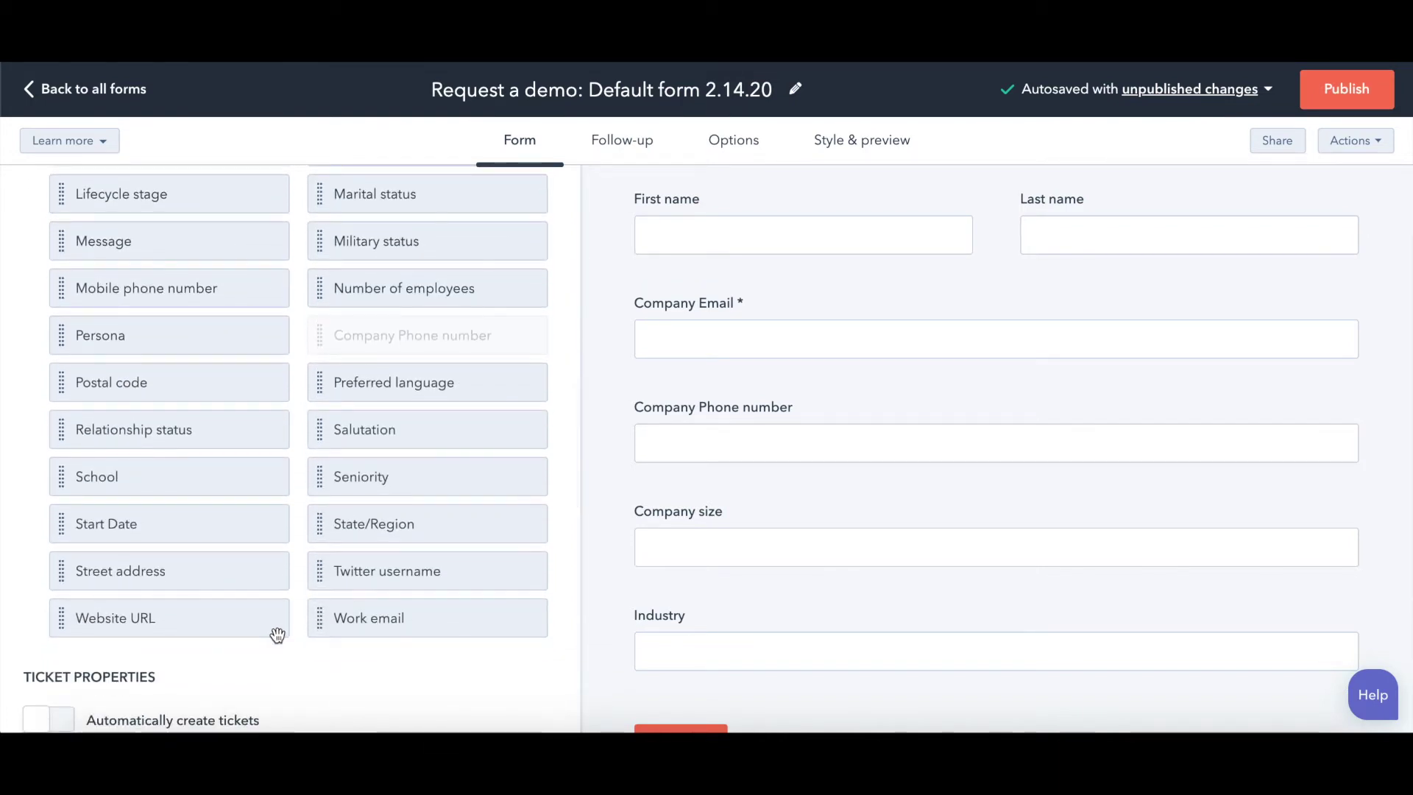
scroll(266, 617, "down", 3)
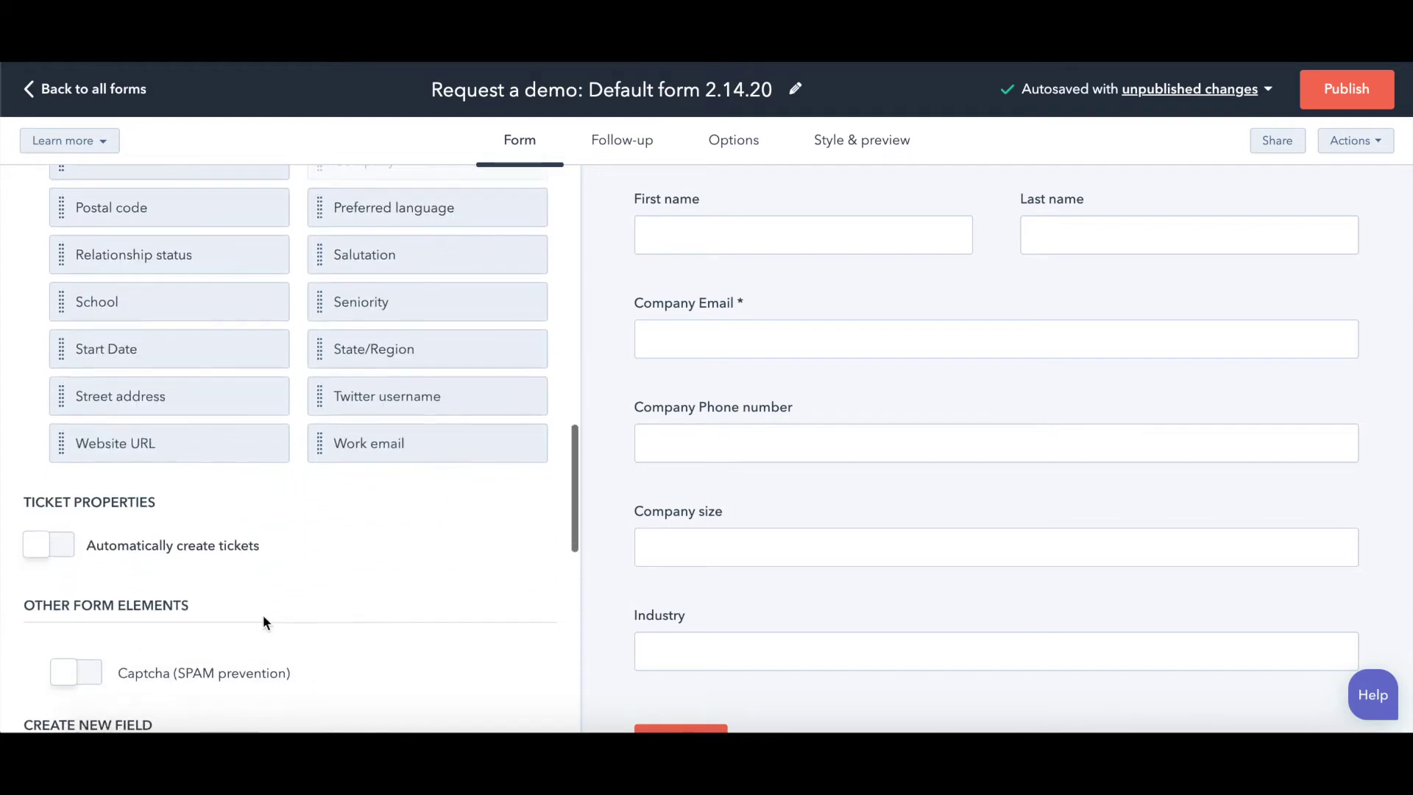
left_click_drag(110, 446, 659, 480)
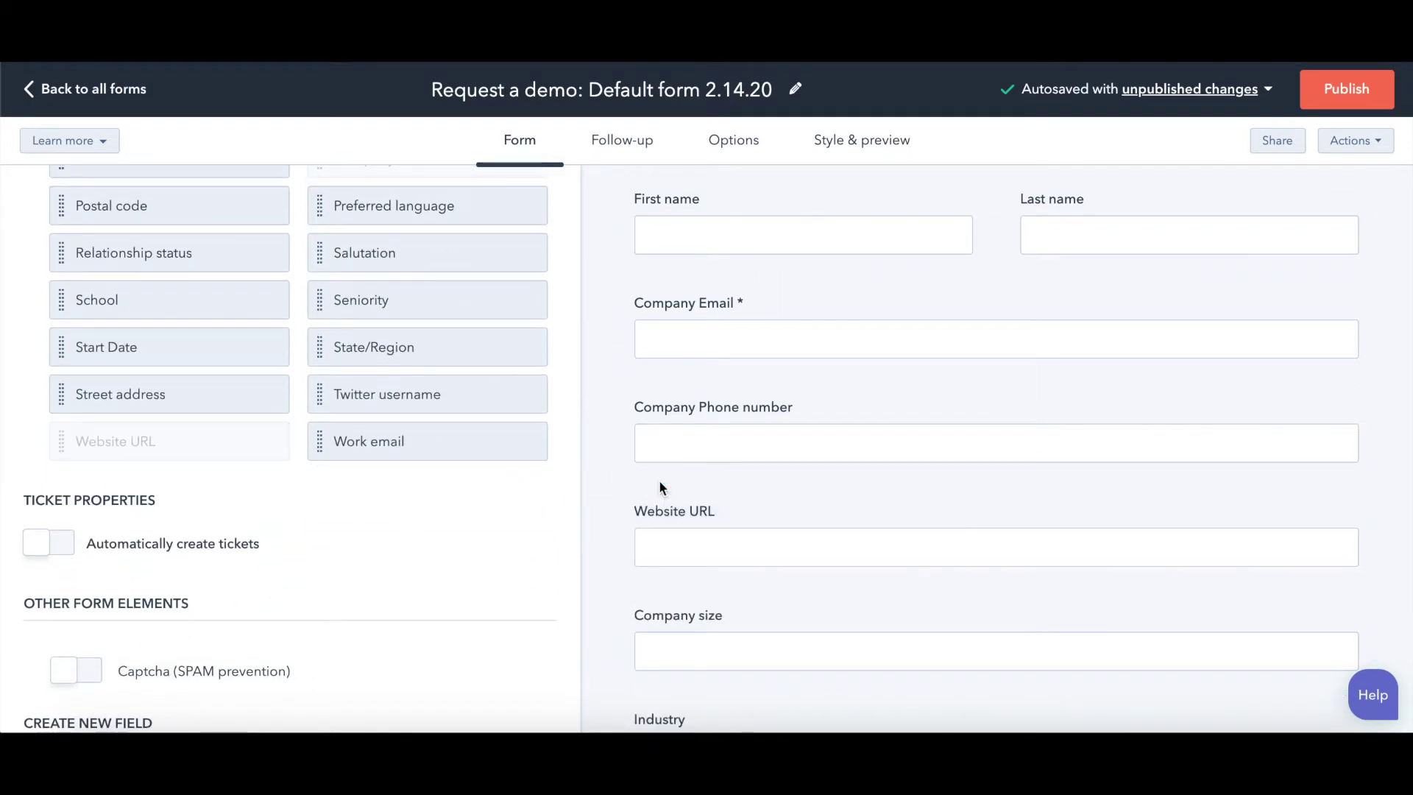
Create a new dropdown field labelled "What best describes you?" with the options "small business" and "growth mode"
scroll(250, 499, "down", 6)
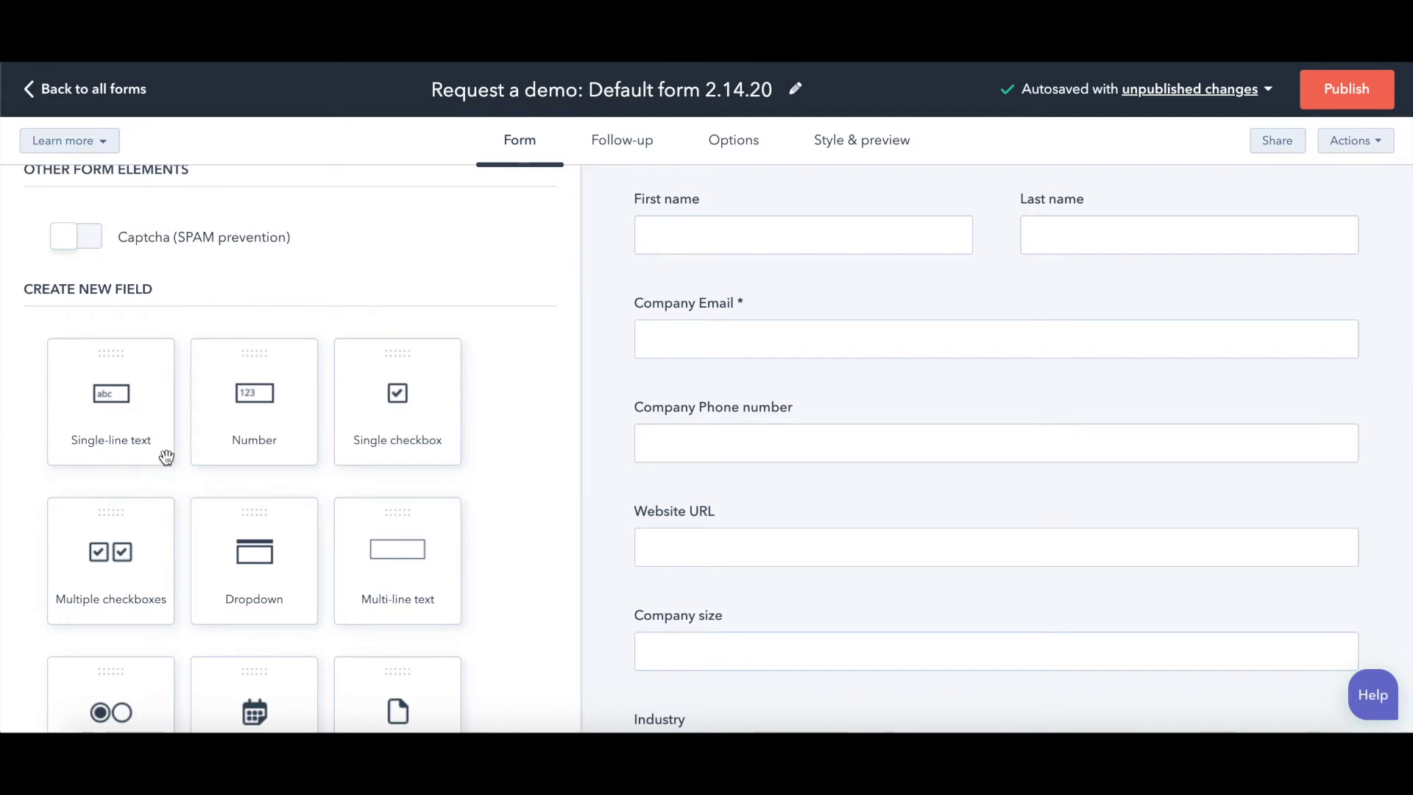
scroll(216, 528, "down", 1)
scroll(215, 527, "down", 1)
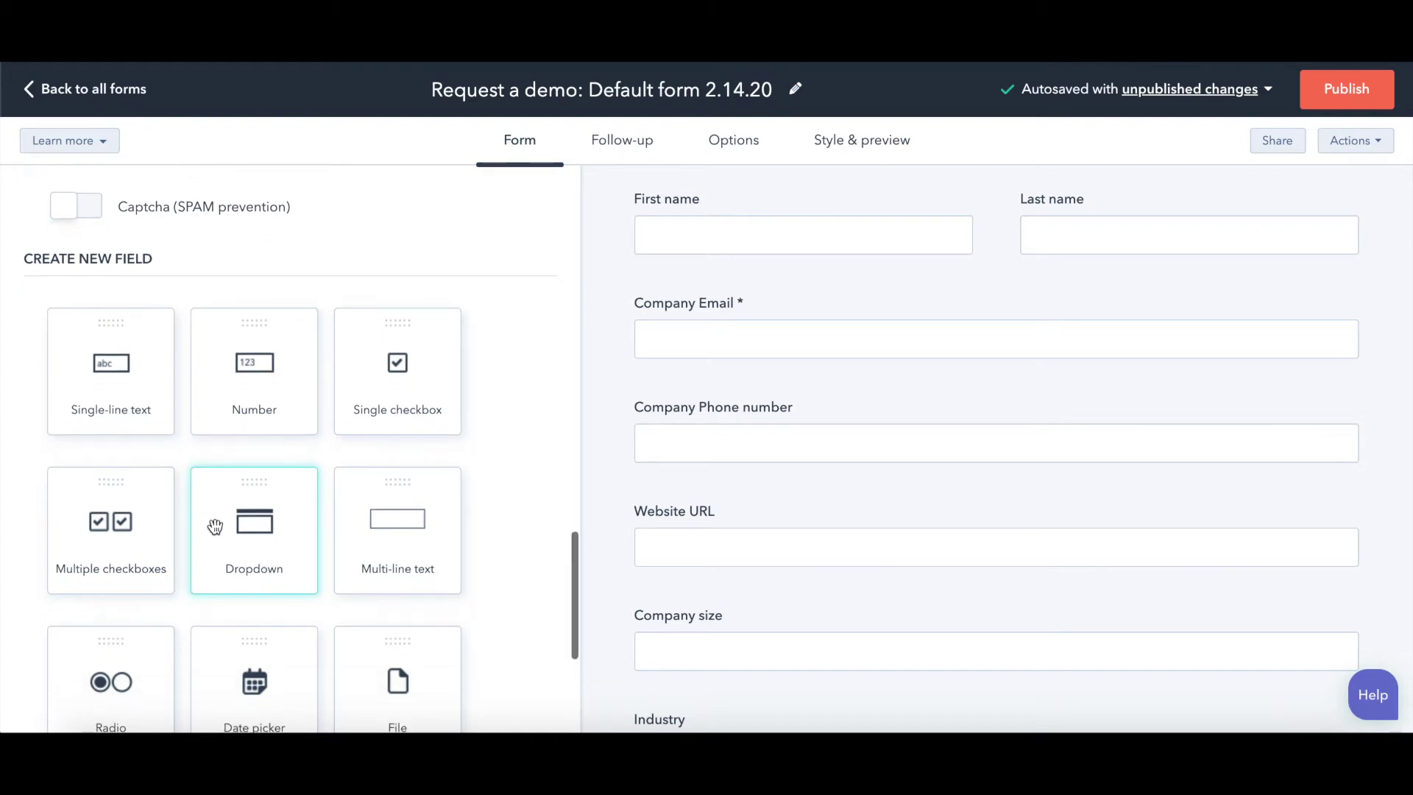
scroll(221, 525, "down", 1)
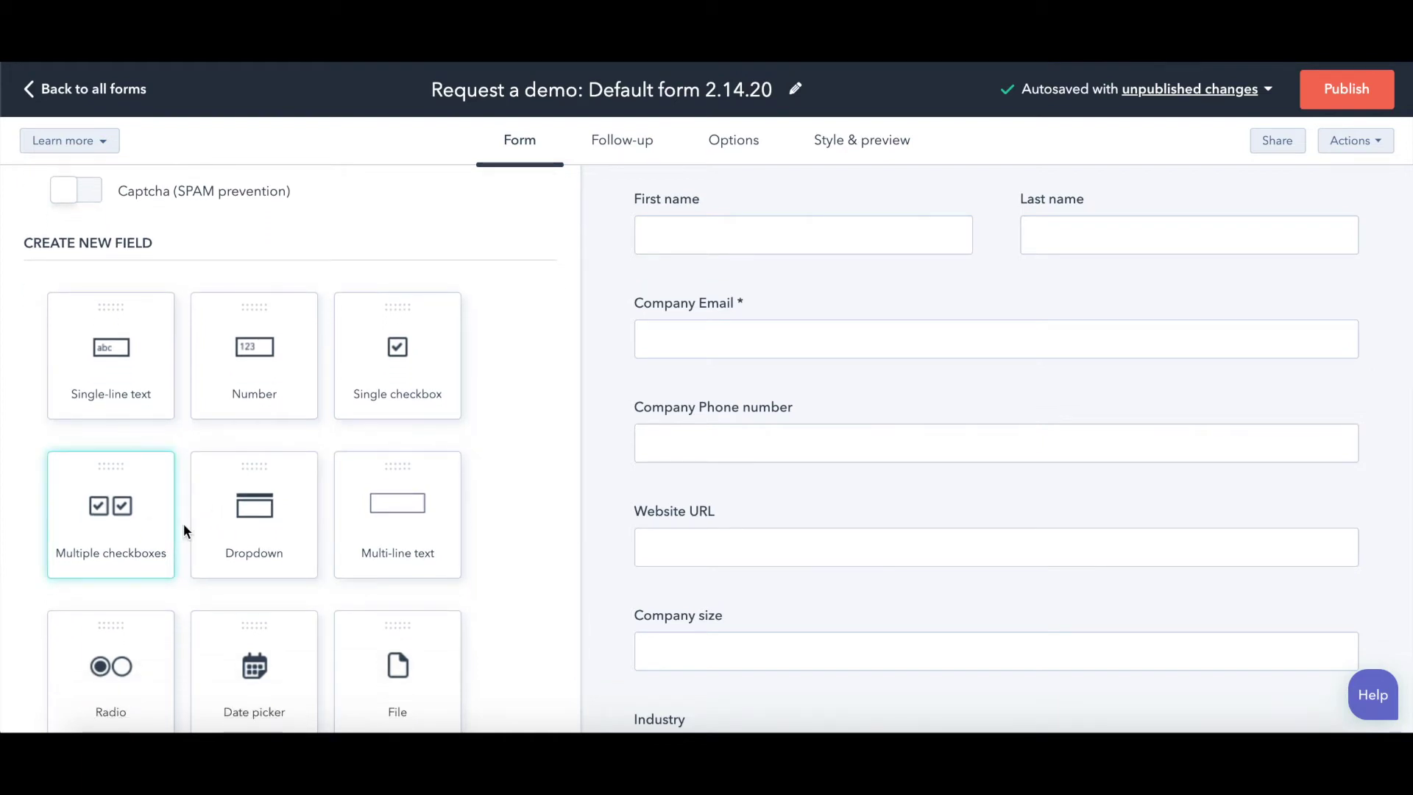
left_click(251, 528)
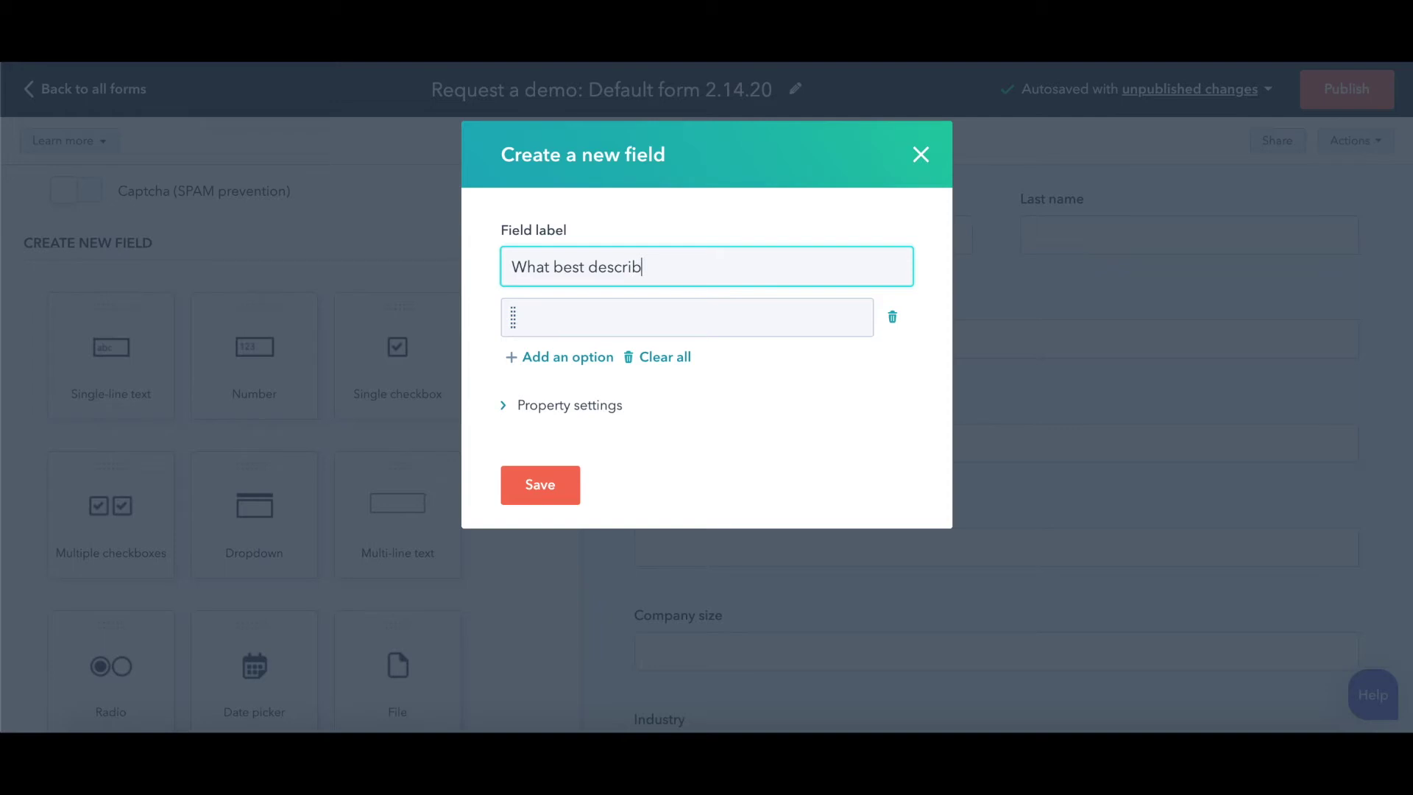
left_click(569, 320)
type("small")
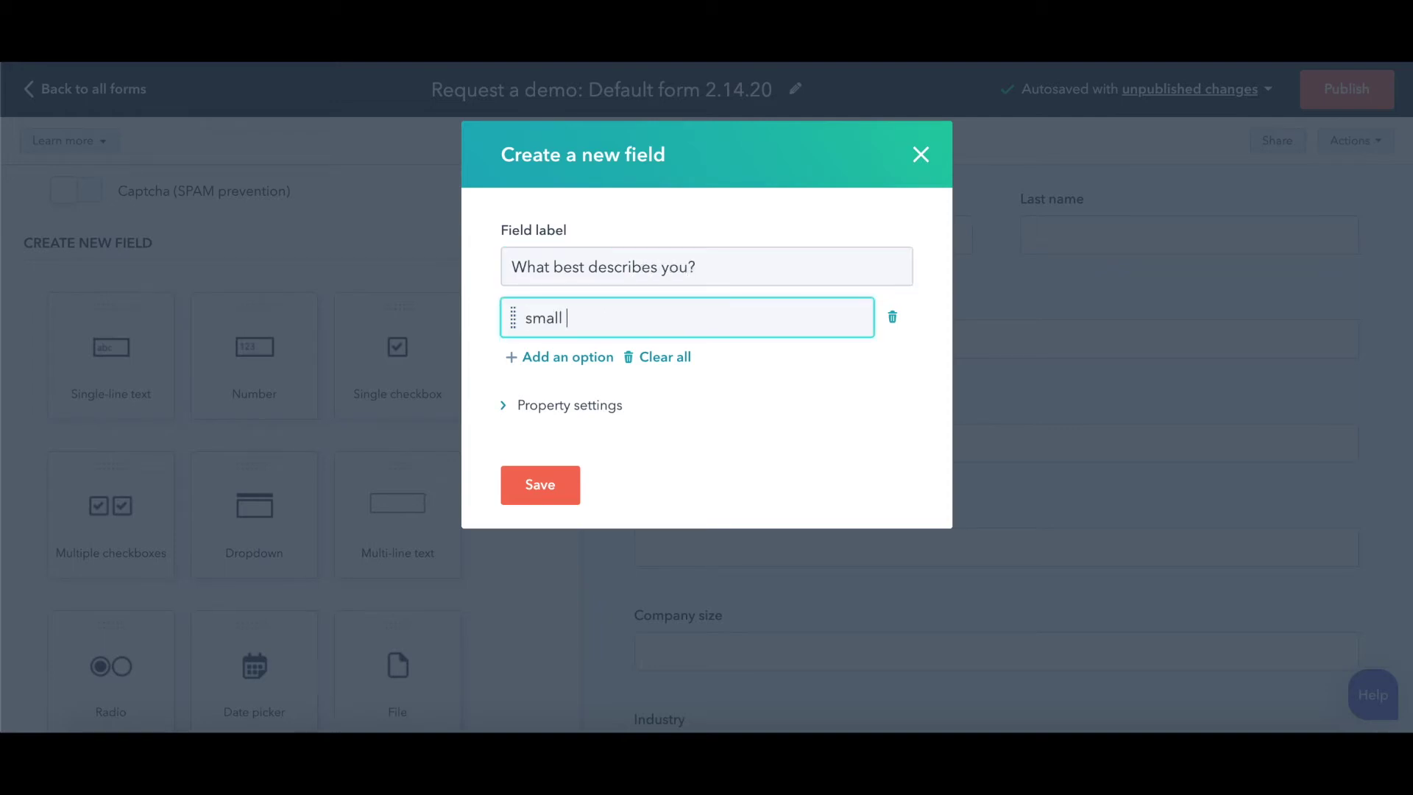
type(" business")
key("Return")
type("growth mode")
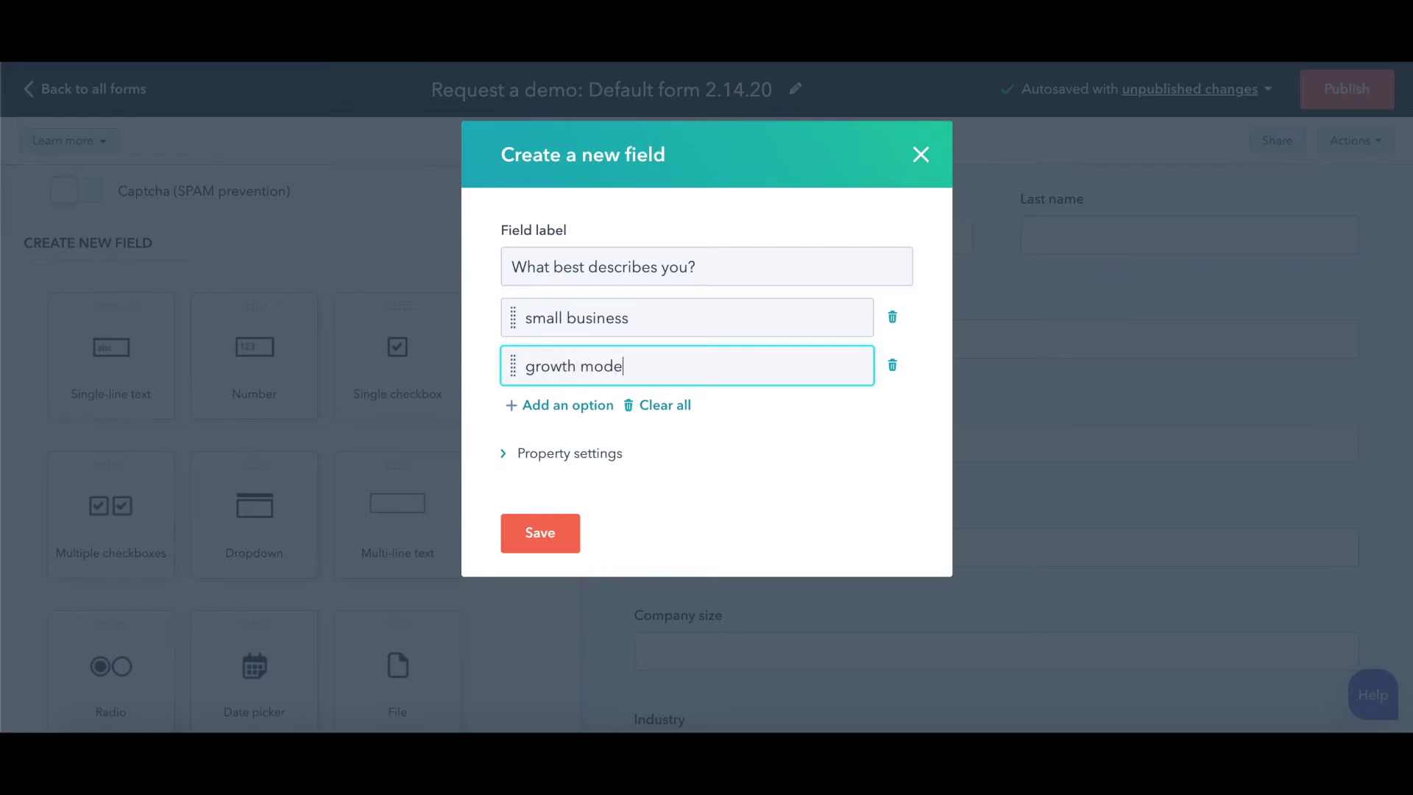
Check the new dropdown field's property settings and save the field to the form
left_click(504, 456)
scroll(639, 598, "down", 2)
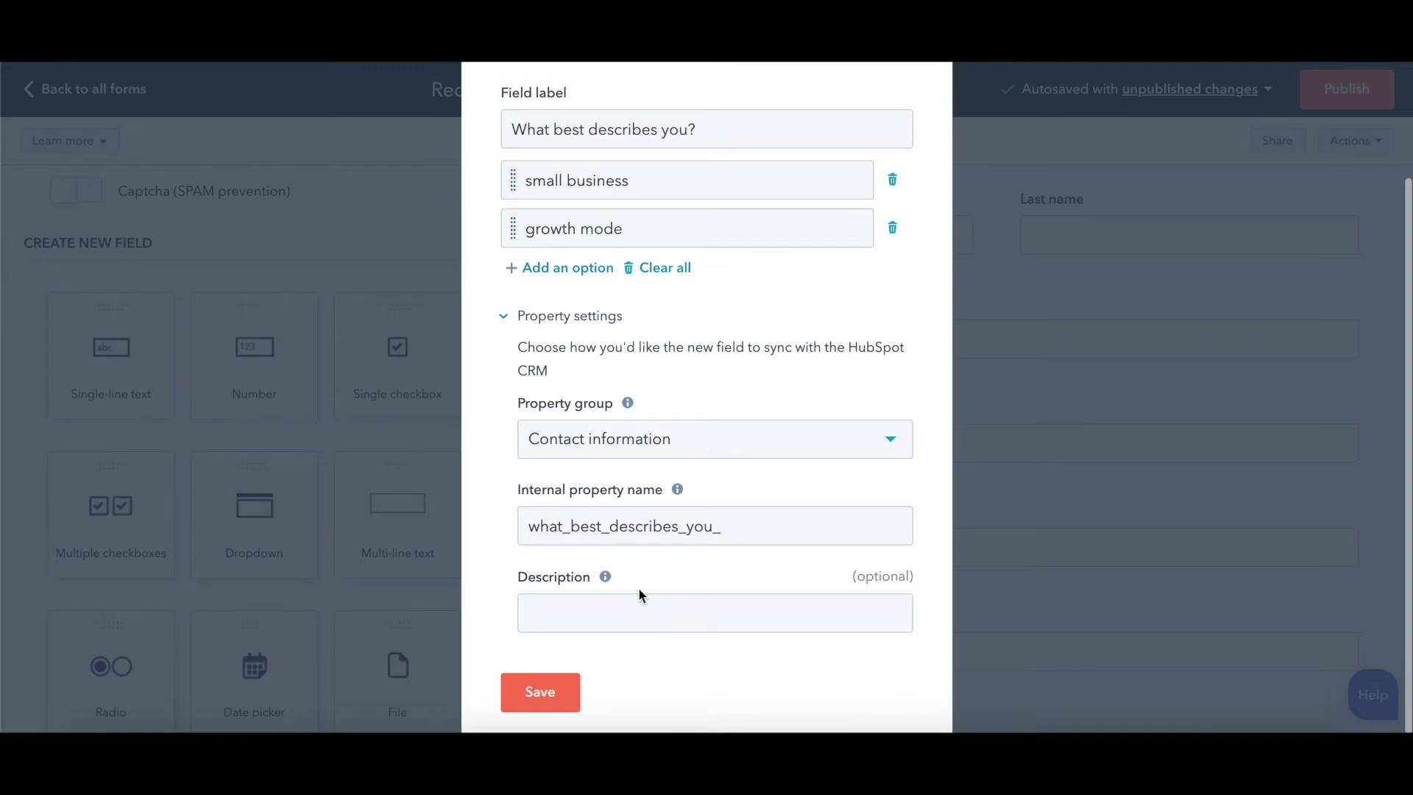
left_click(553, 691)
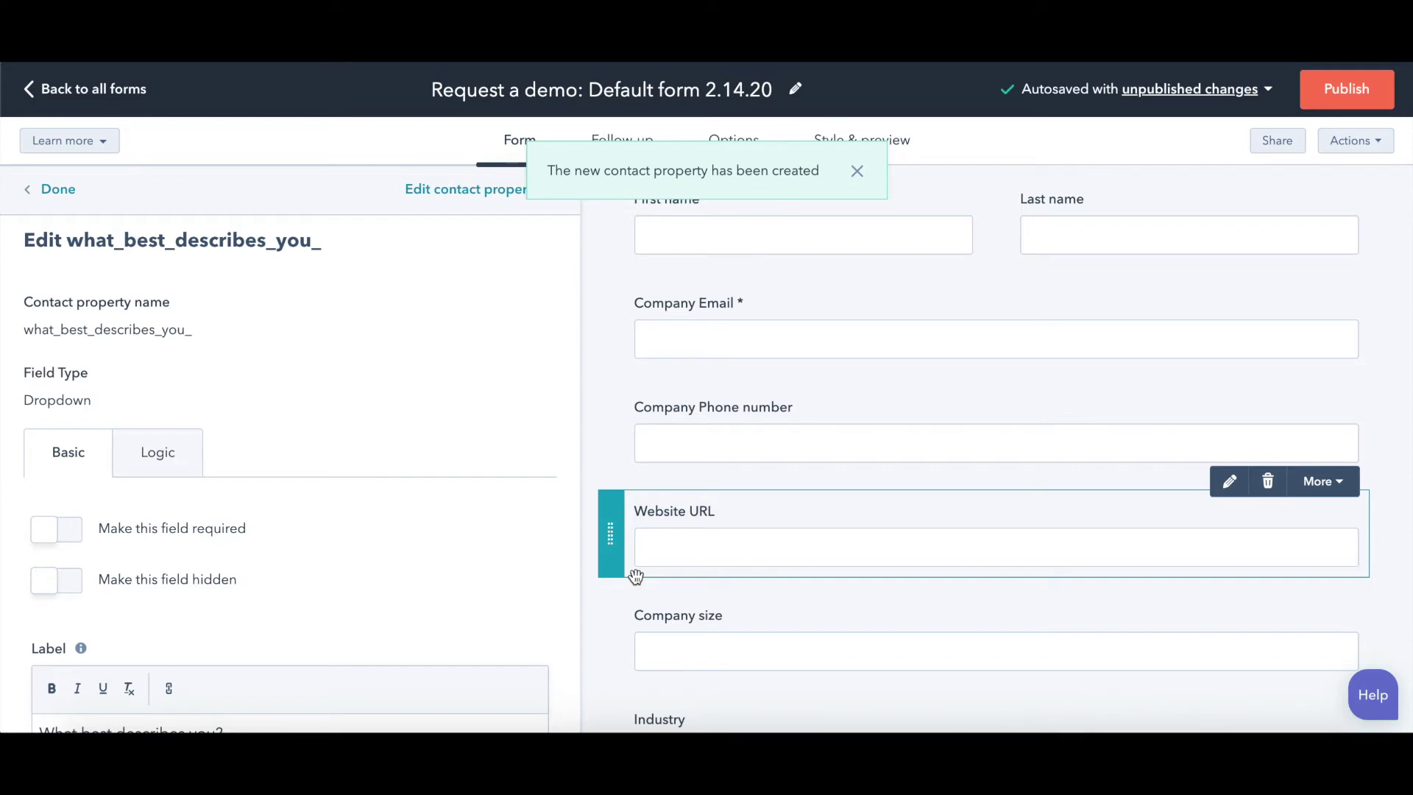
Review all the fields in the form preview and finish editing the "What best describes you?" field
scroll(712, 623, "down", 1)
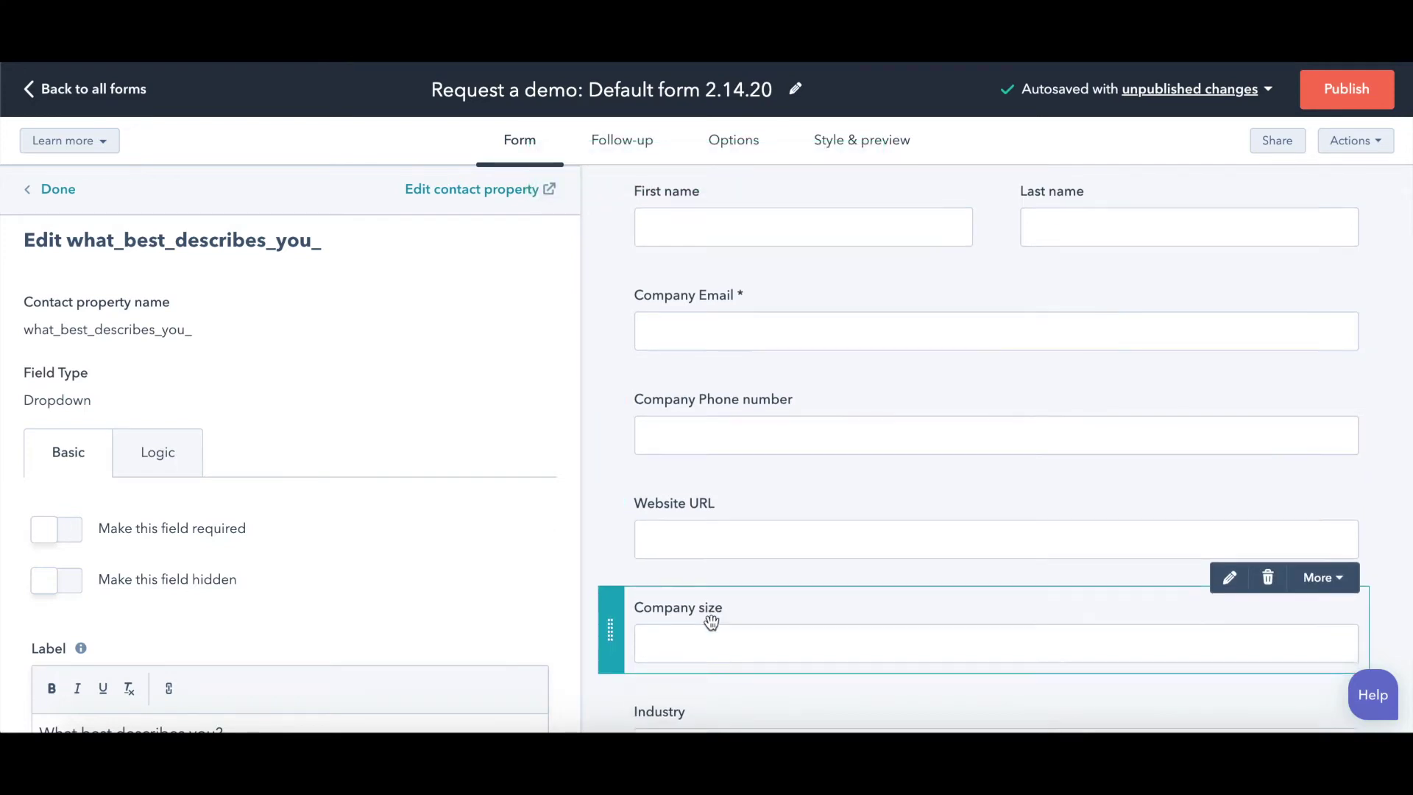
scroll(711, 623, "down", 2)
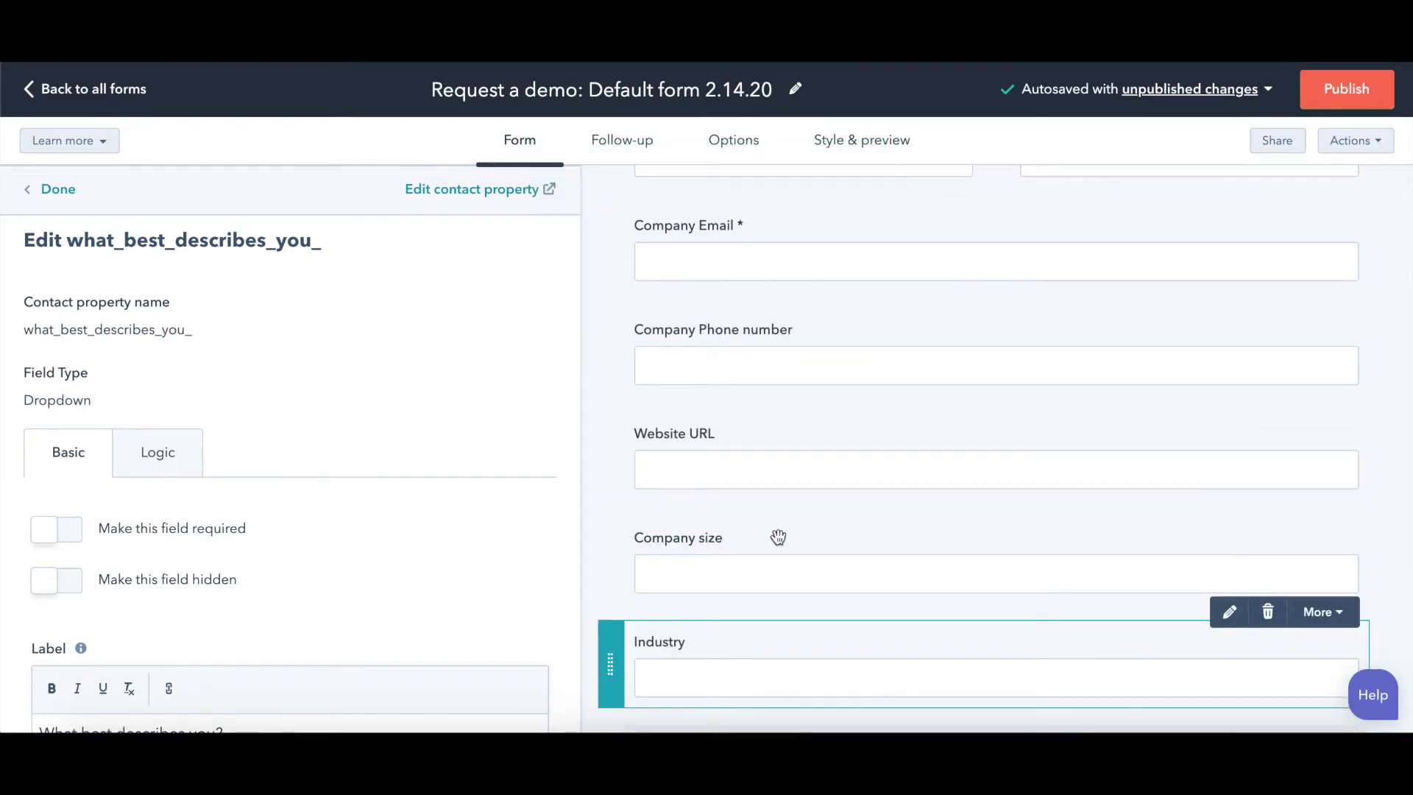
scroll(758, 535, "down", 4)
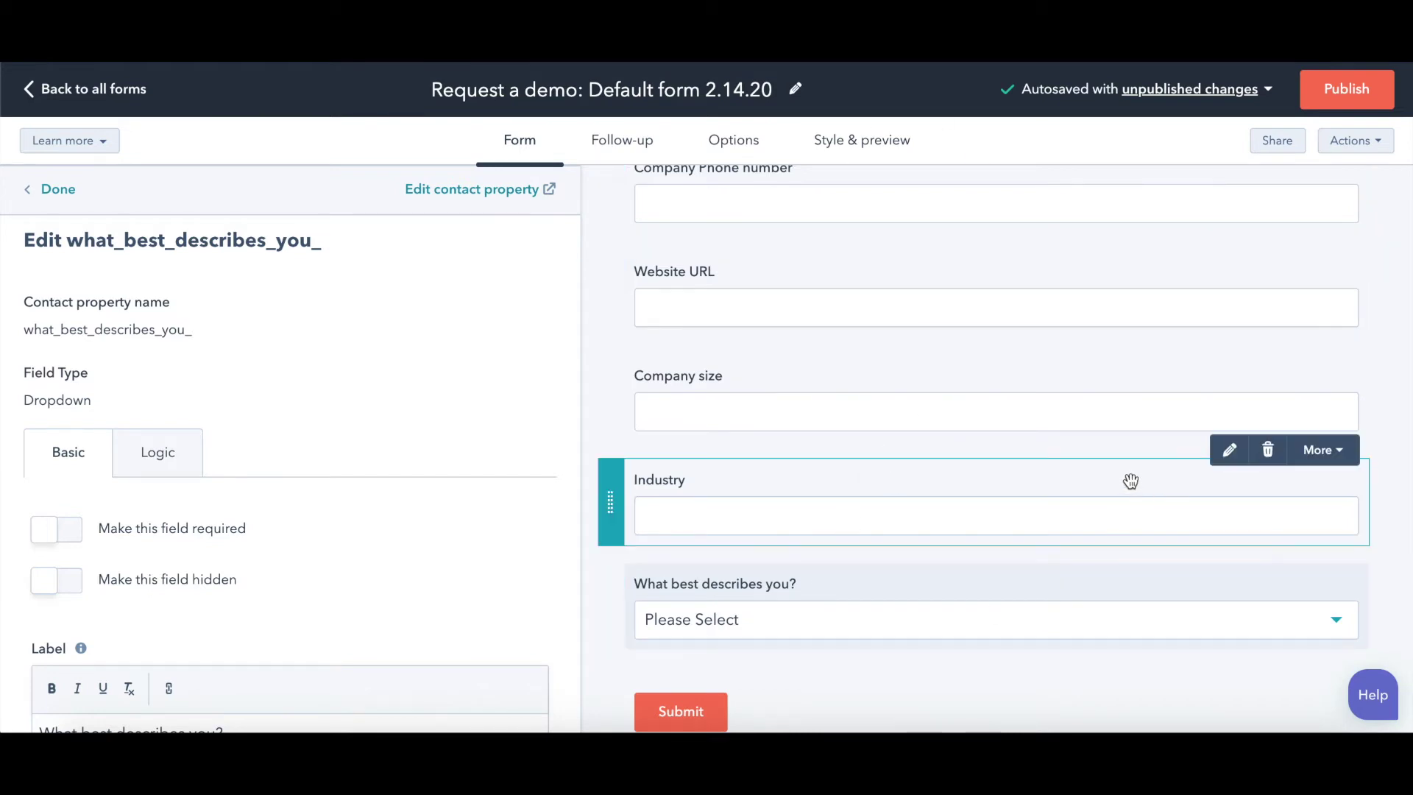
scroll(1032, 461, "up", 8)
scroll(1032, 461, "up", 2)
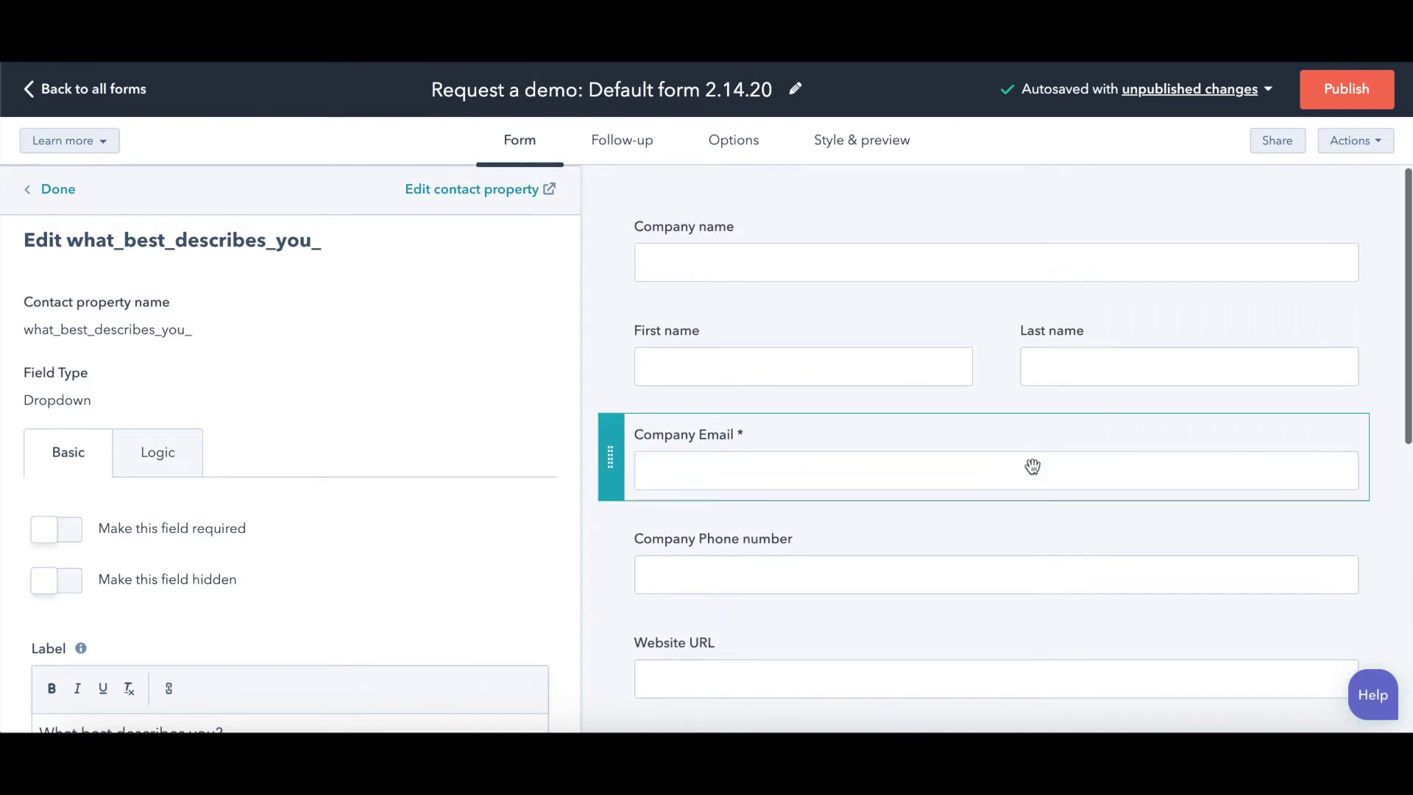
scroll(1128, 674, "down", 5)
scroll(1124, 678, "down", 6)
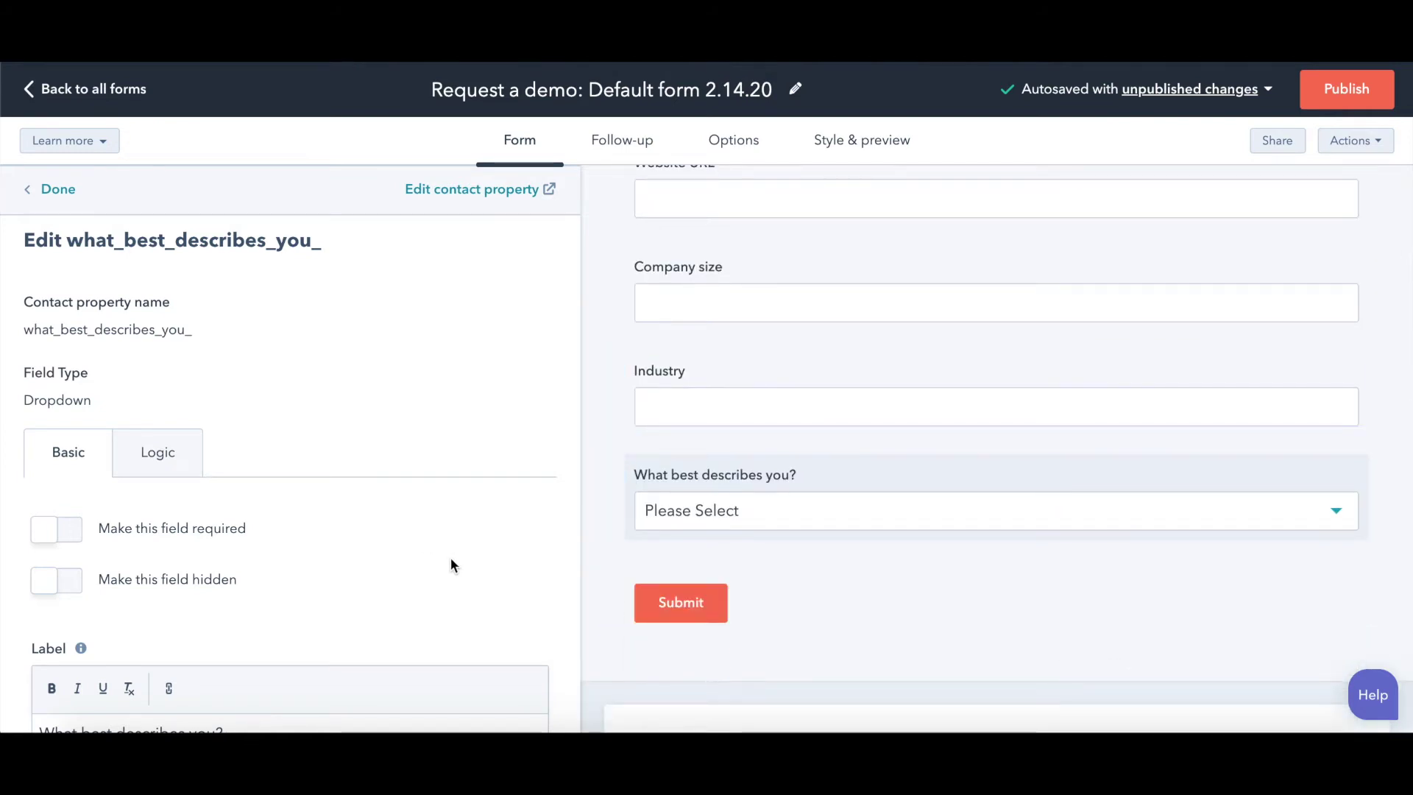
left_click(57, 189)
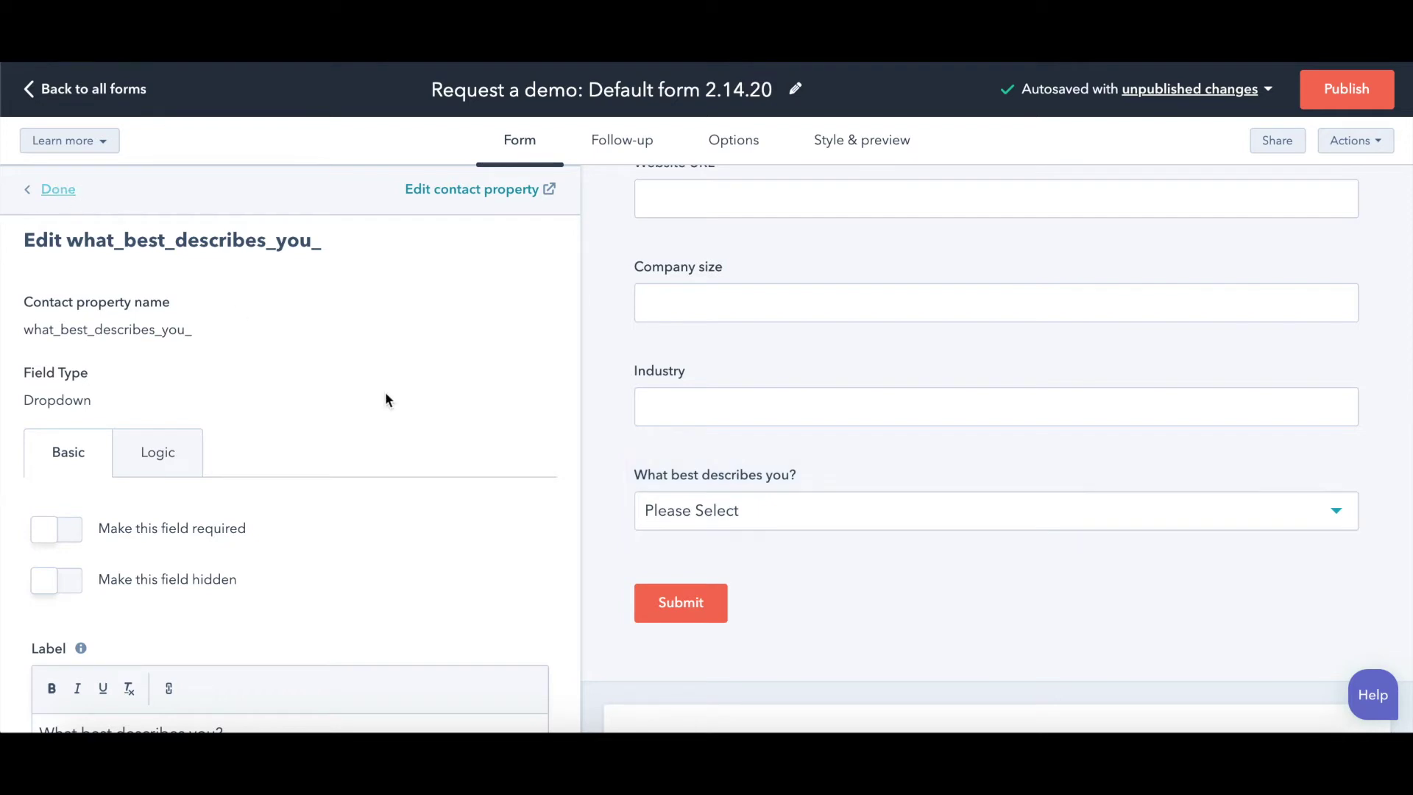
Look through the contact properties available for the form, including those already in use
scroll(256, 447, "up", 10)
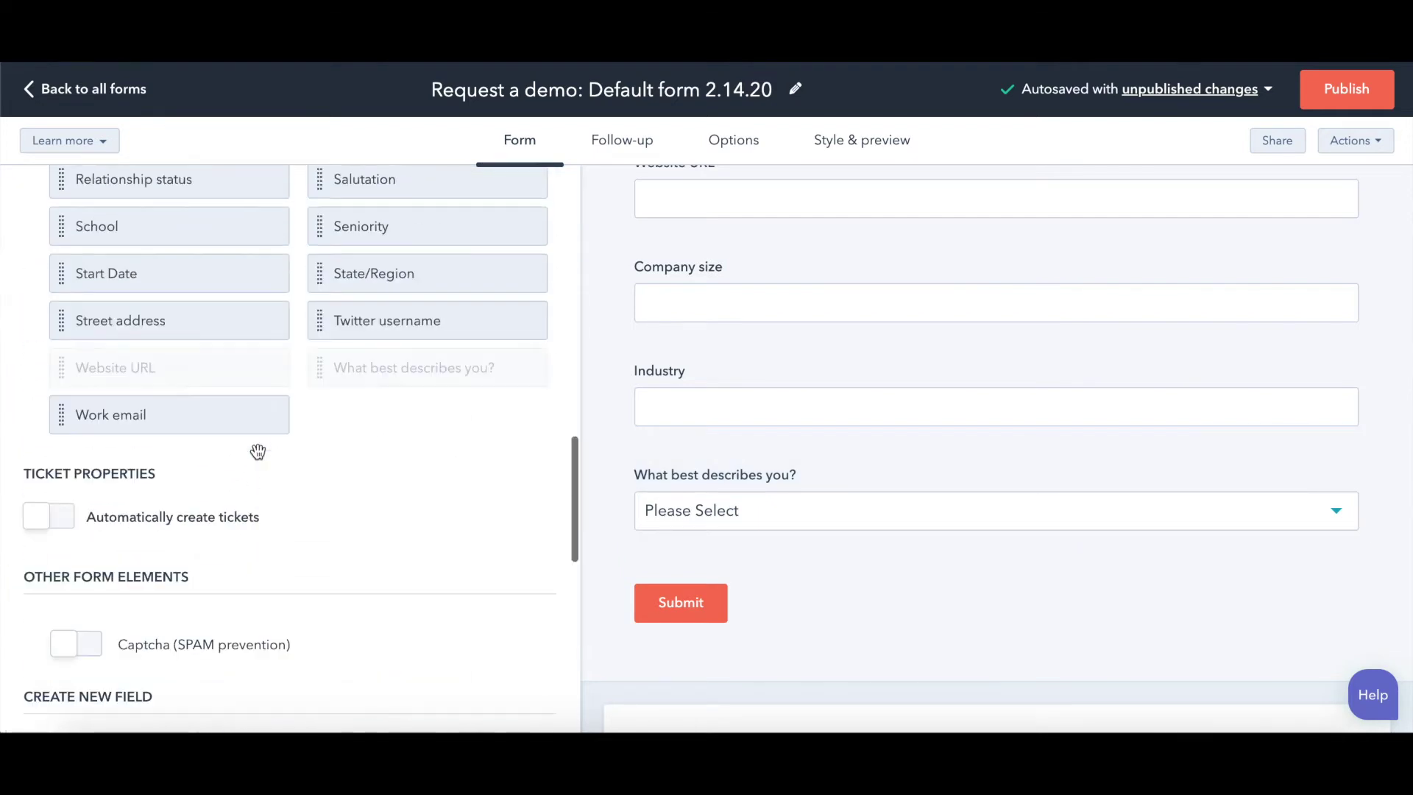
scroll(431, 681, "up", 5)
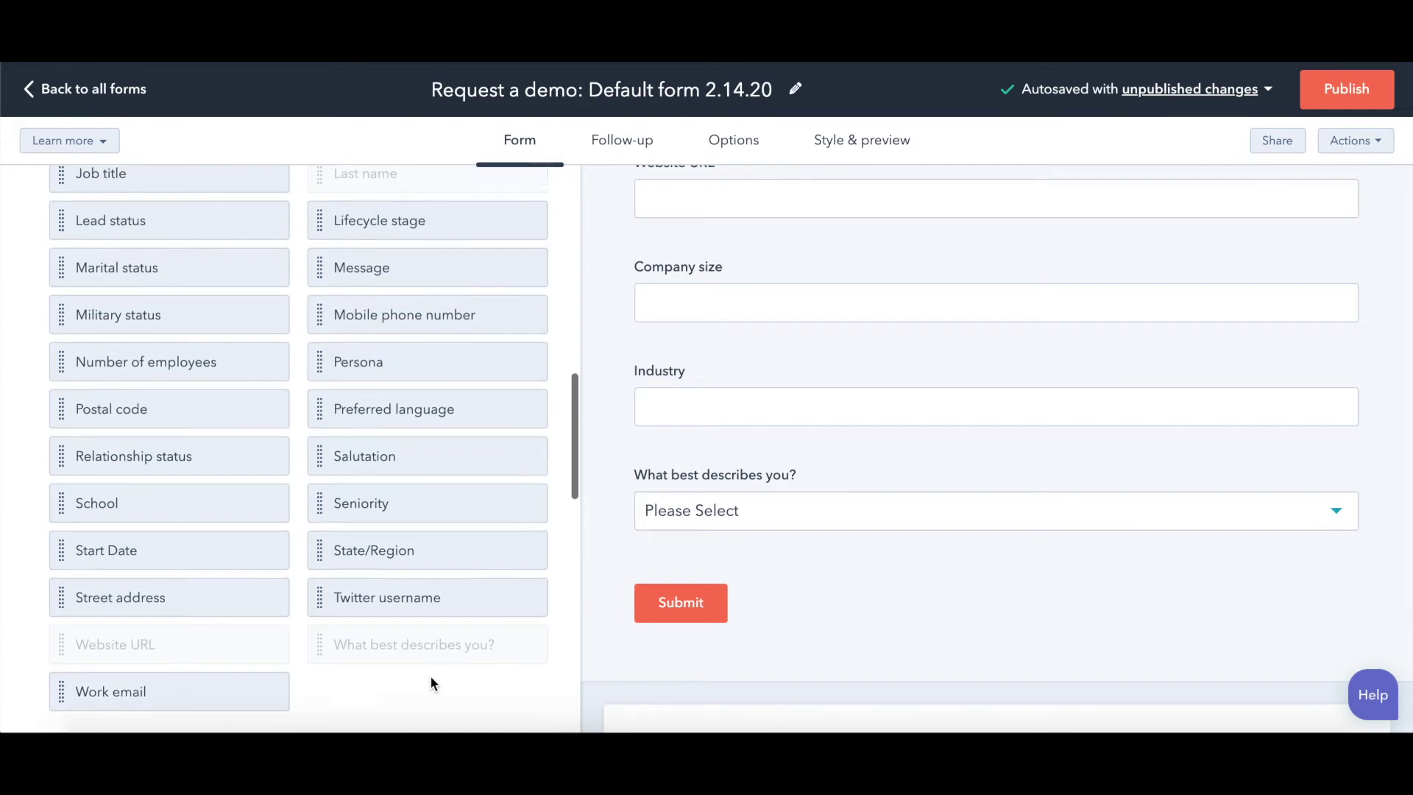
scroll(423, 648, "up", 10)
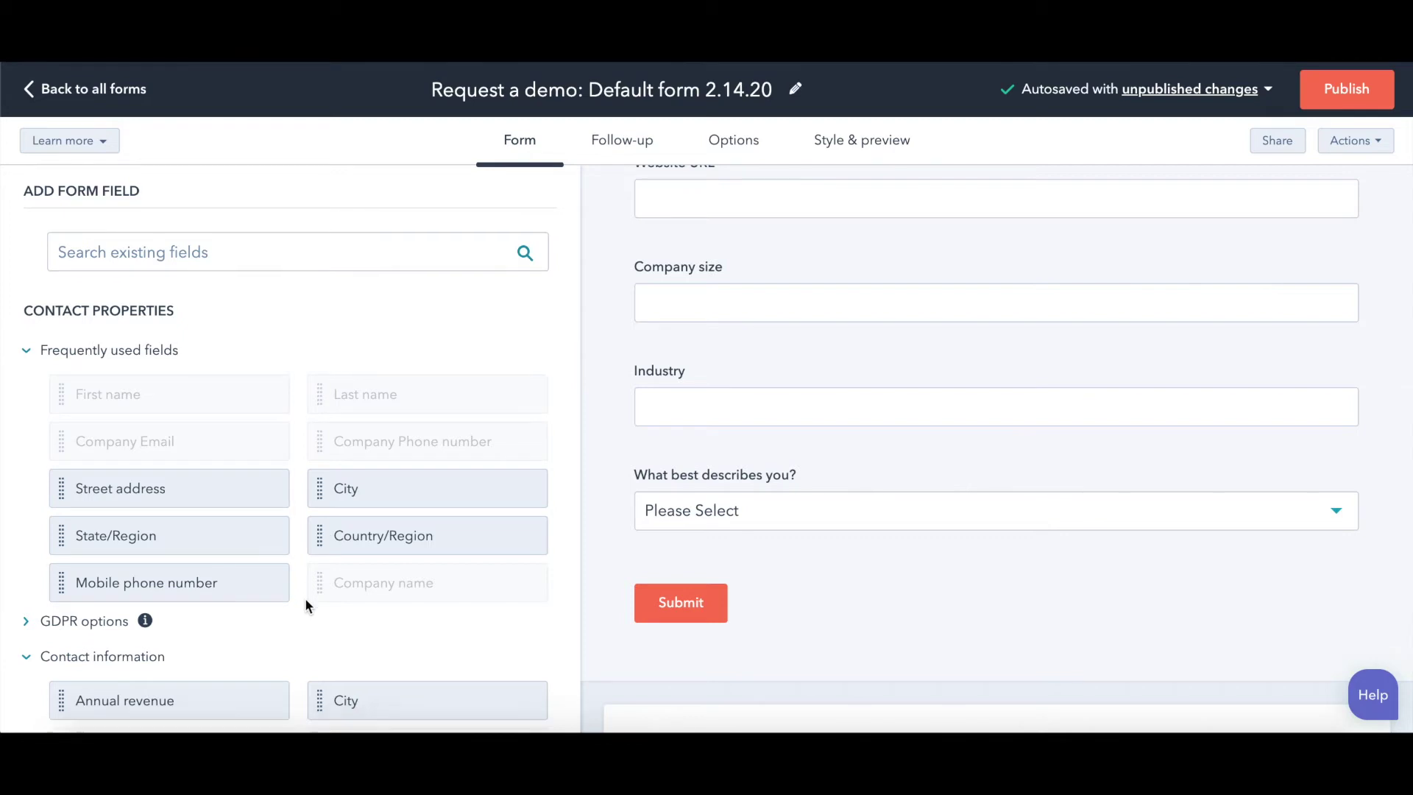
scroll(305, 597, "down", 2)
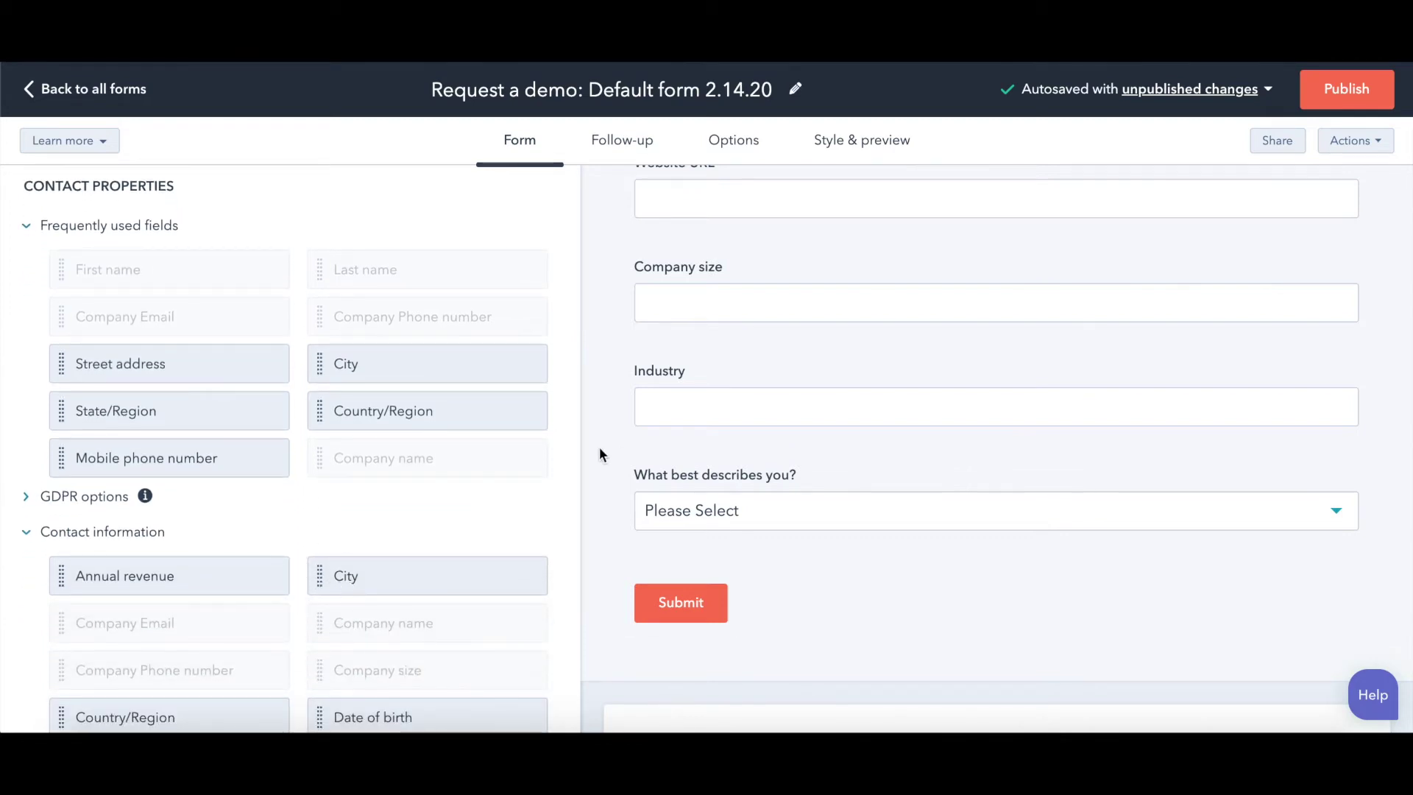
scroll(463, 617, "down", 6)
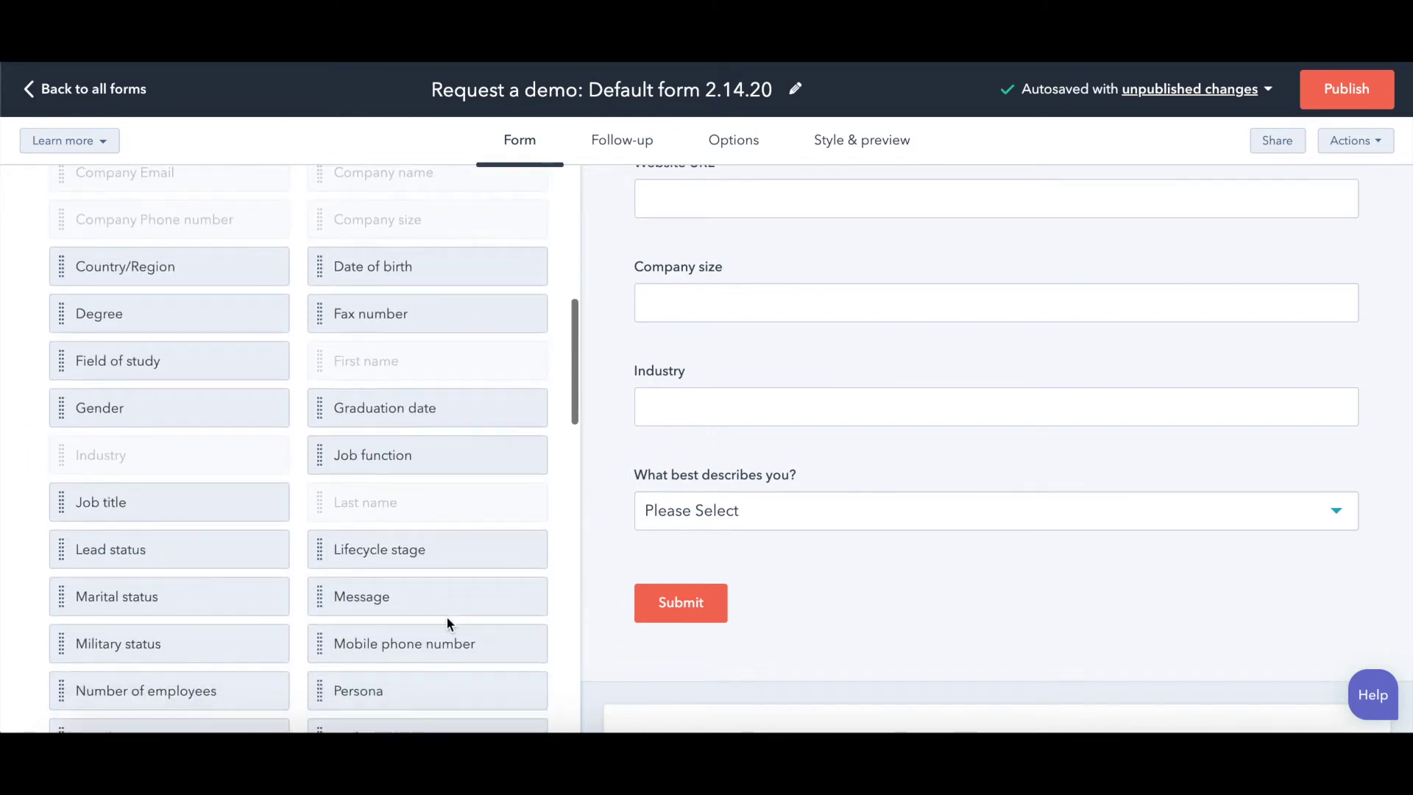
scroll(446, 615, "down", 2)
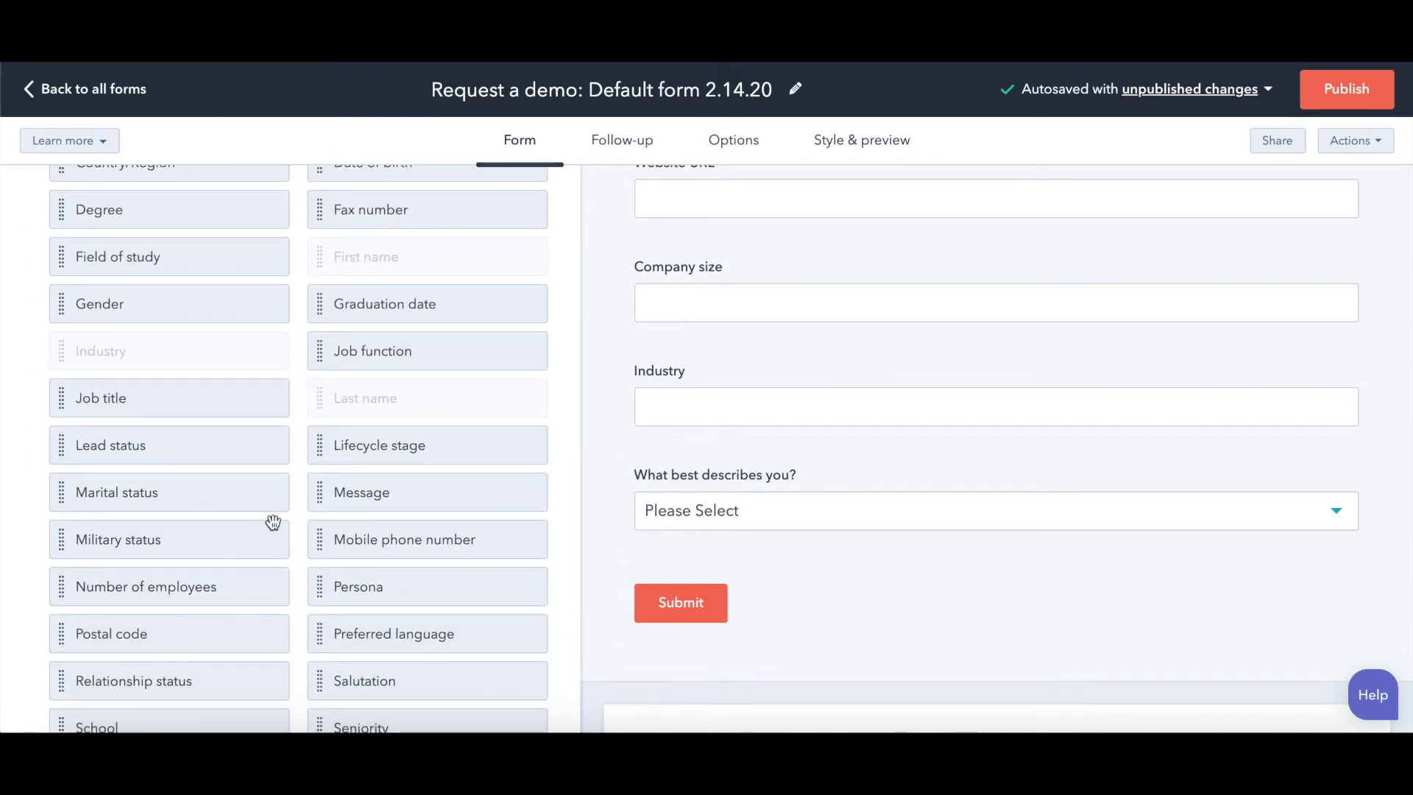
scroll(274, 523, "down", 2)
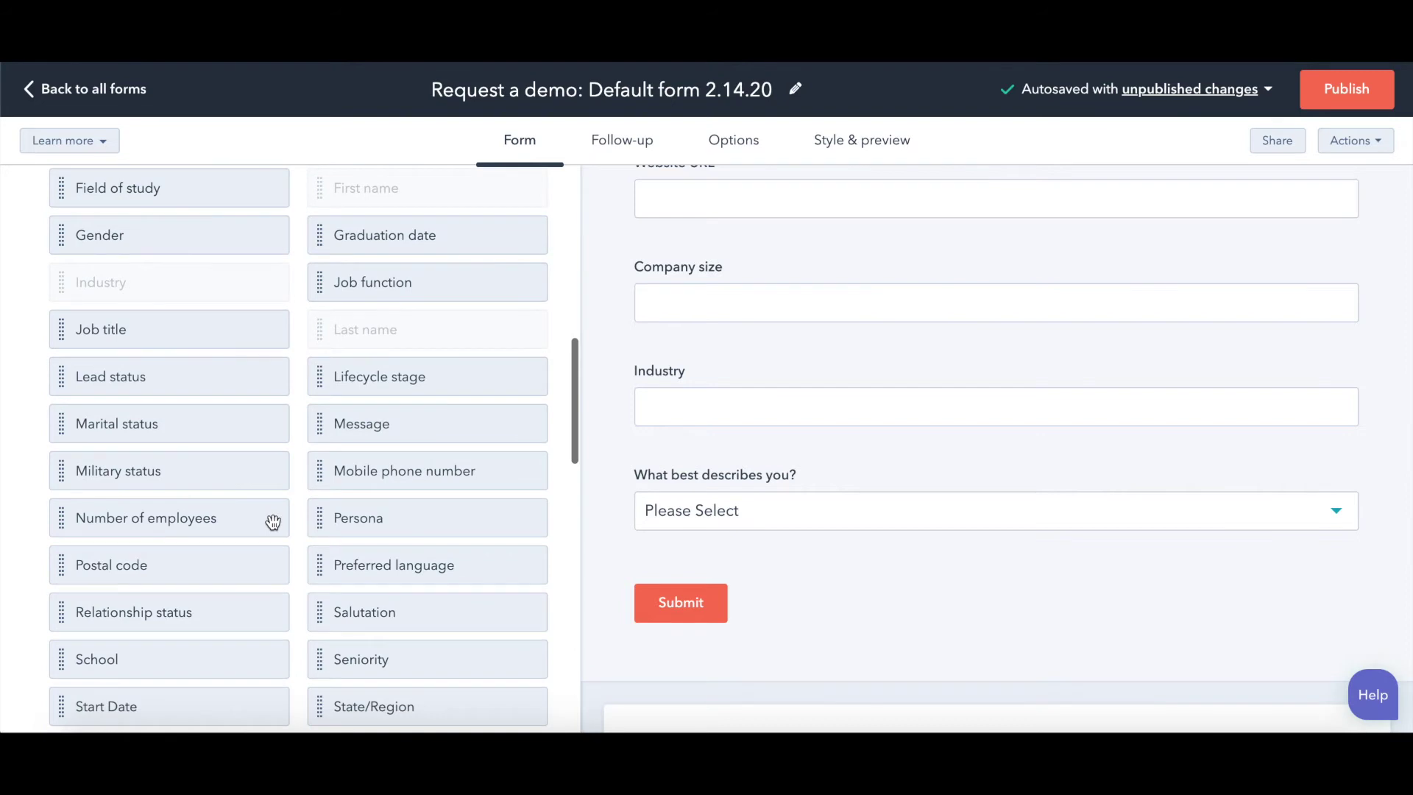
Add the Persona contact property to the form below "What best describes you?" and make it a hidden field
left_click_drag(653, 548, 666, 550)
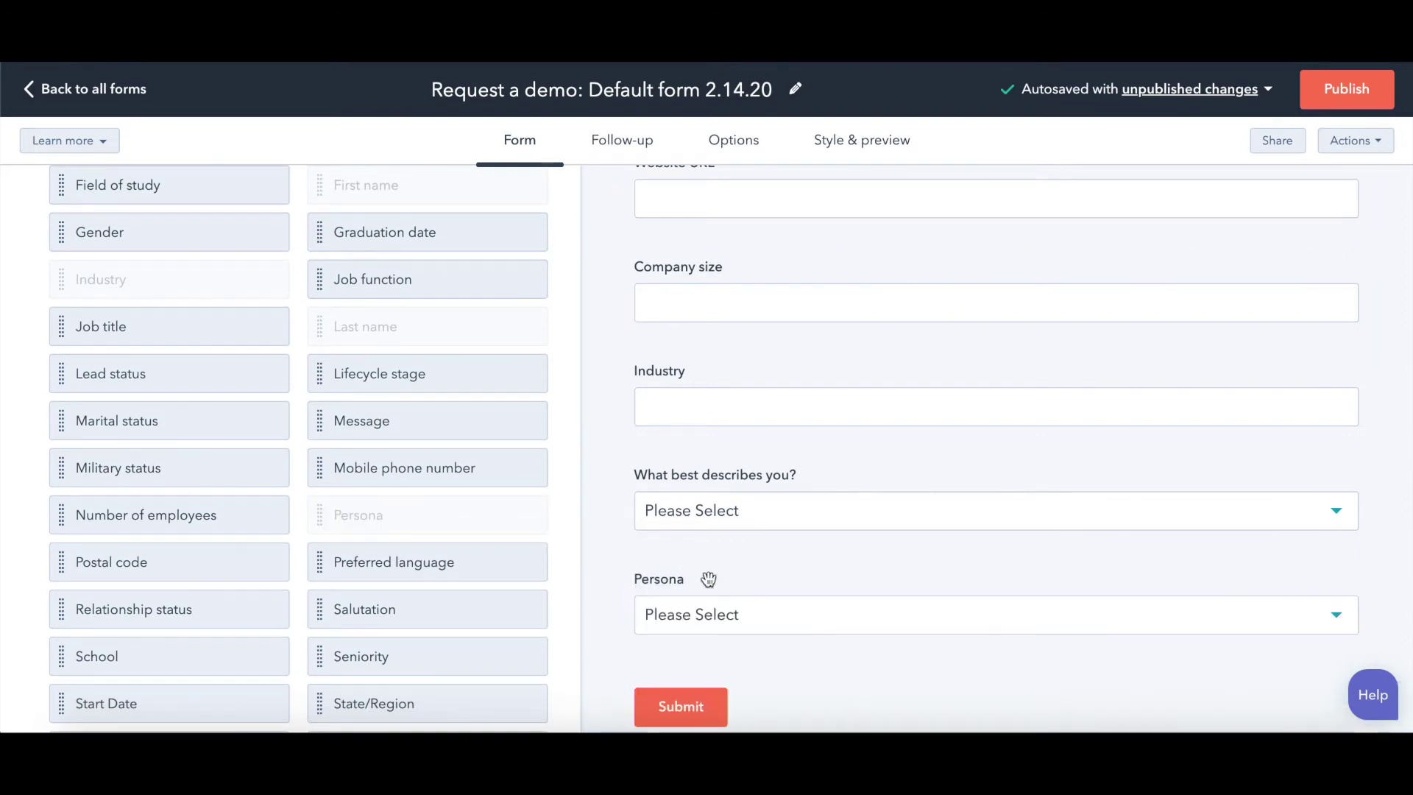
left_click(746, 511)
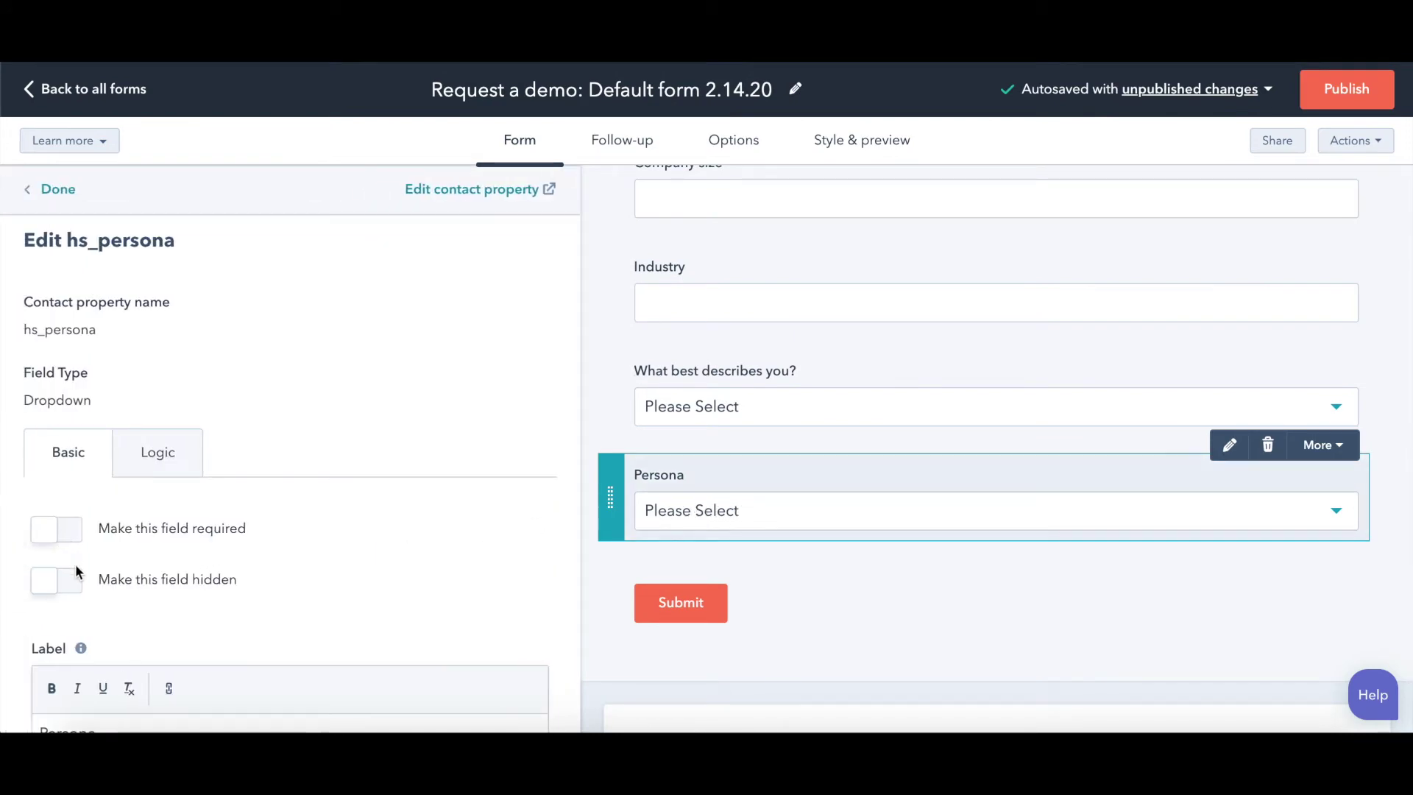
left_click(66, 588)
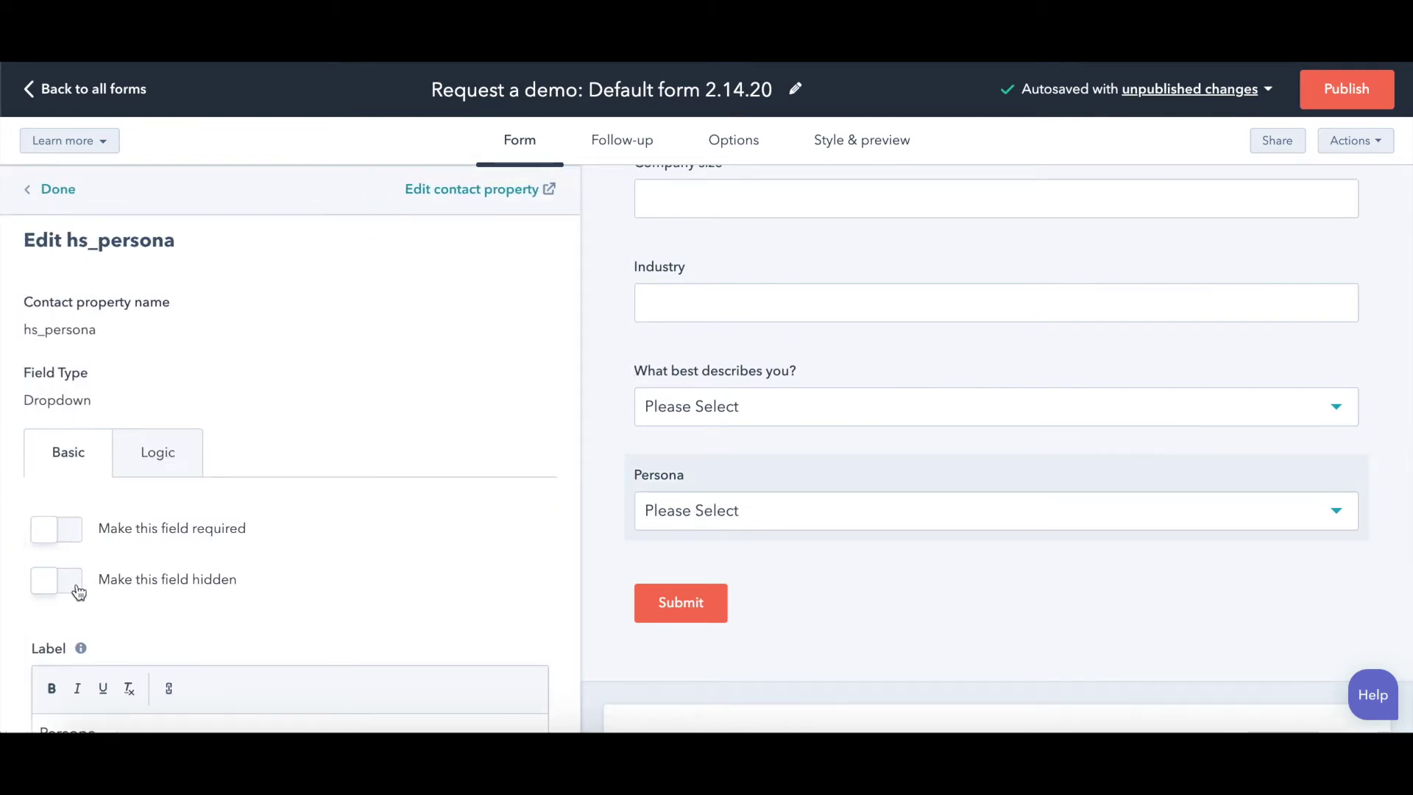
Check the Persona field's label, placeholder, field options and help text settings, and finish editing the field
scroll(445, 619, "down", 3)
scroll(445, 619, "down", 4)
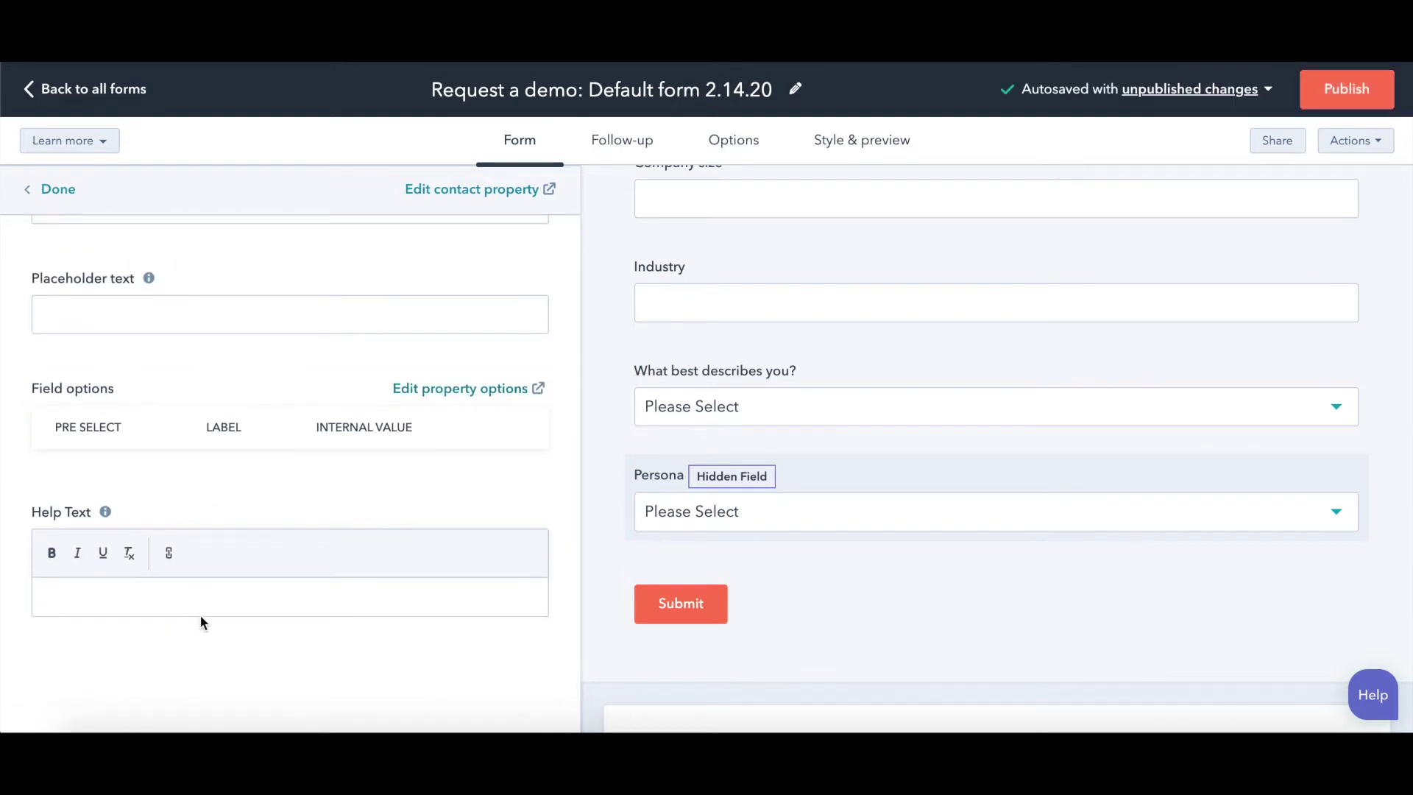
left_click(417, 396)
scroll(331, 643, "up", 3)
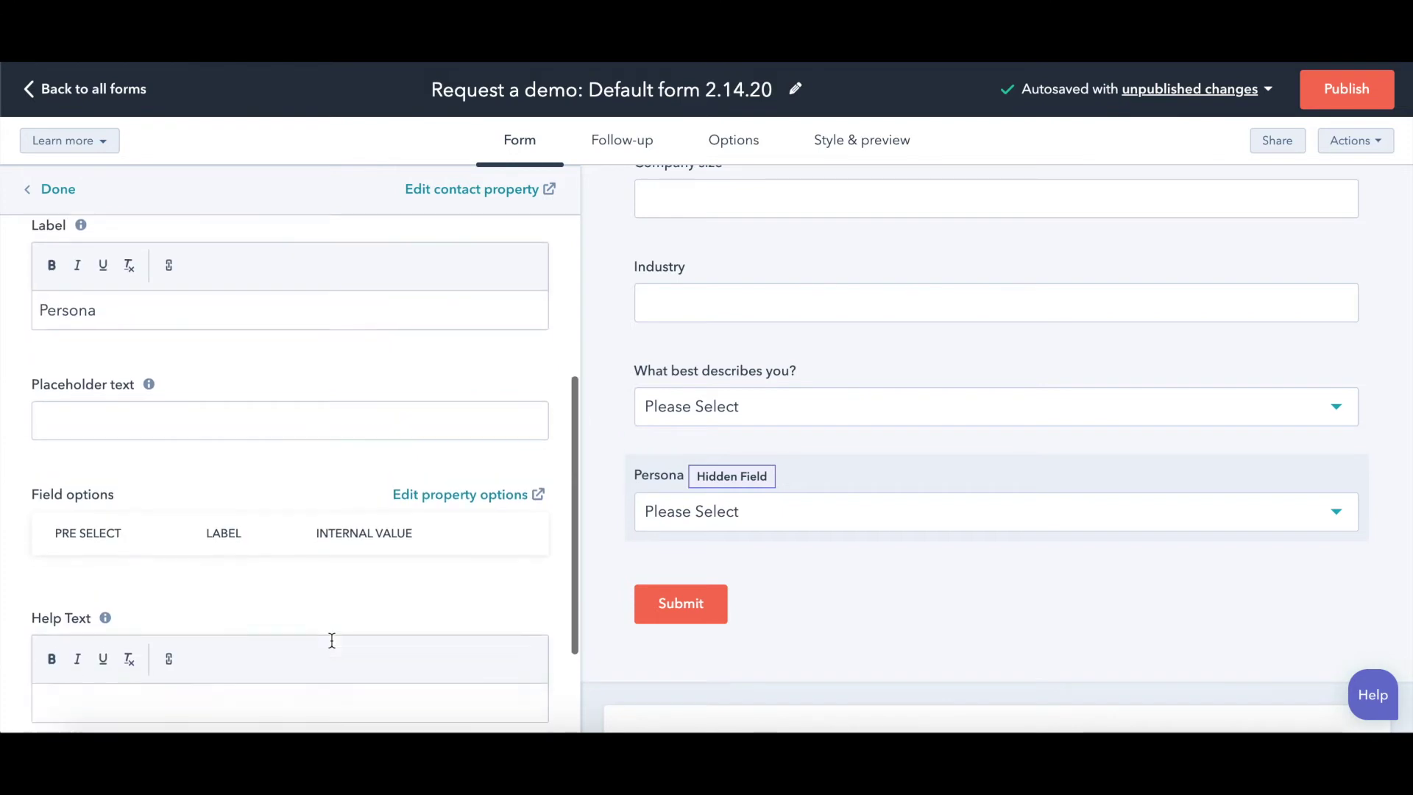
scroll(221, 516, "down", 2)
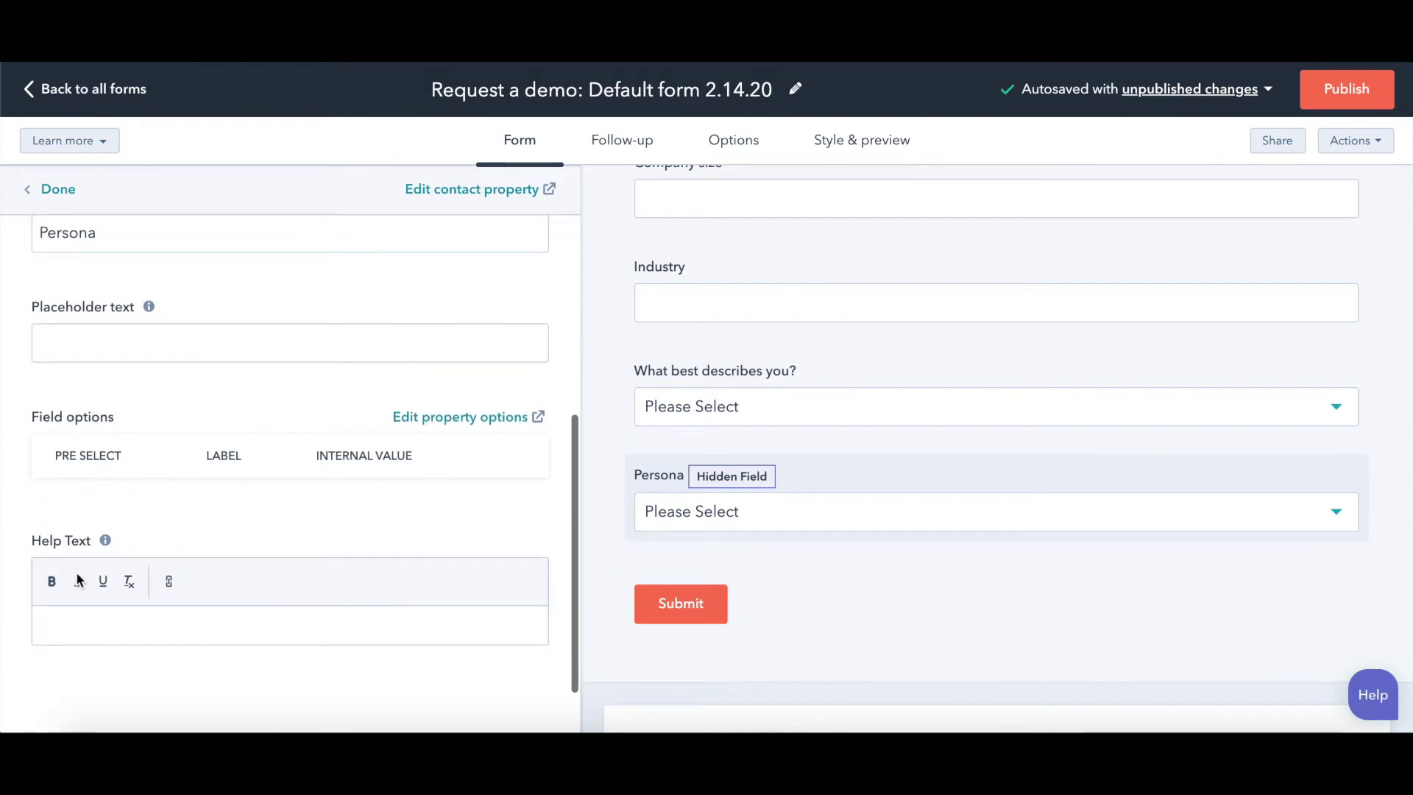
scroll(223, 576, "down", 1)
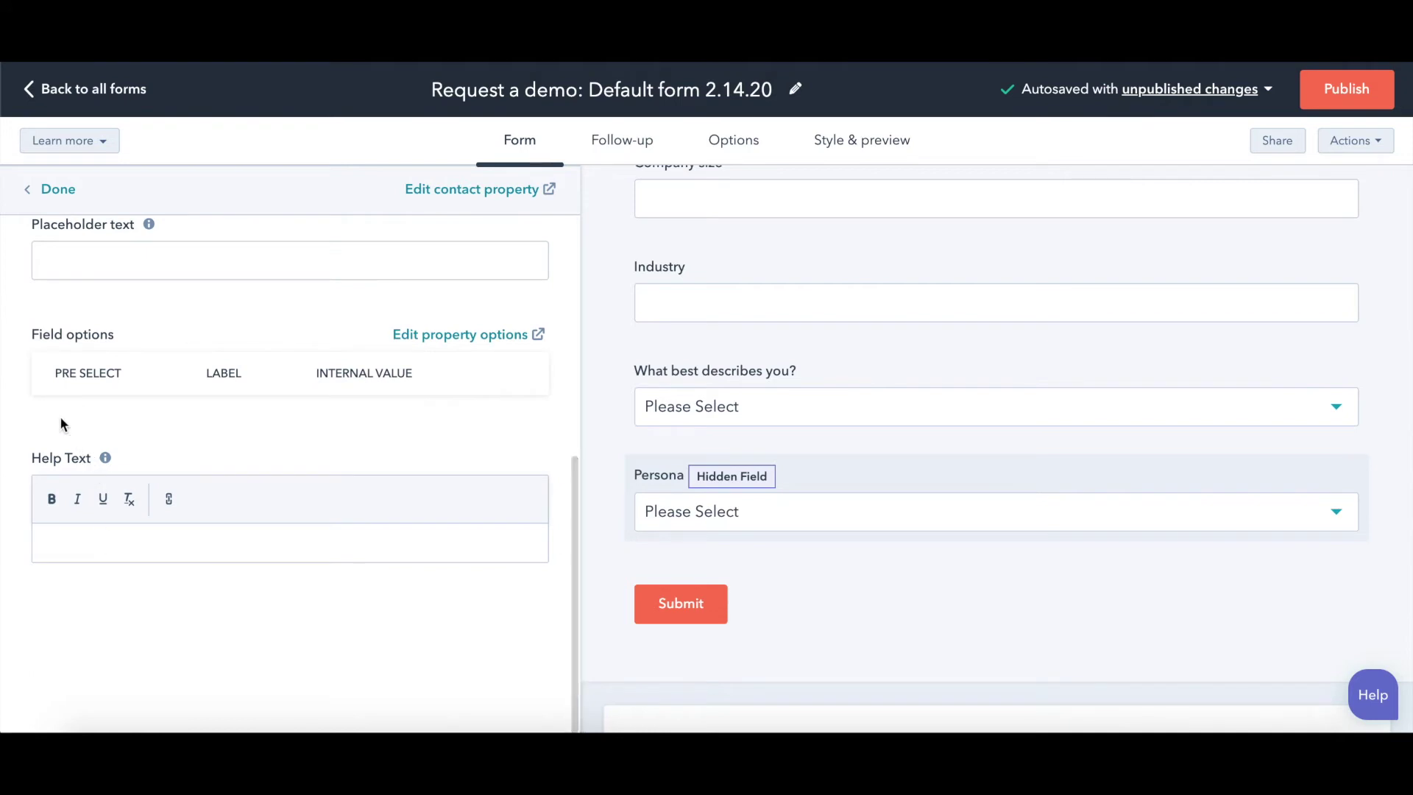
mouse_move(764, 492)
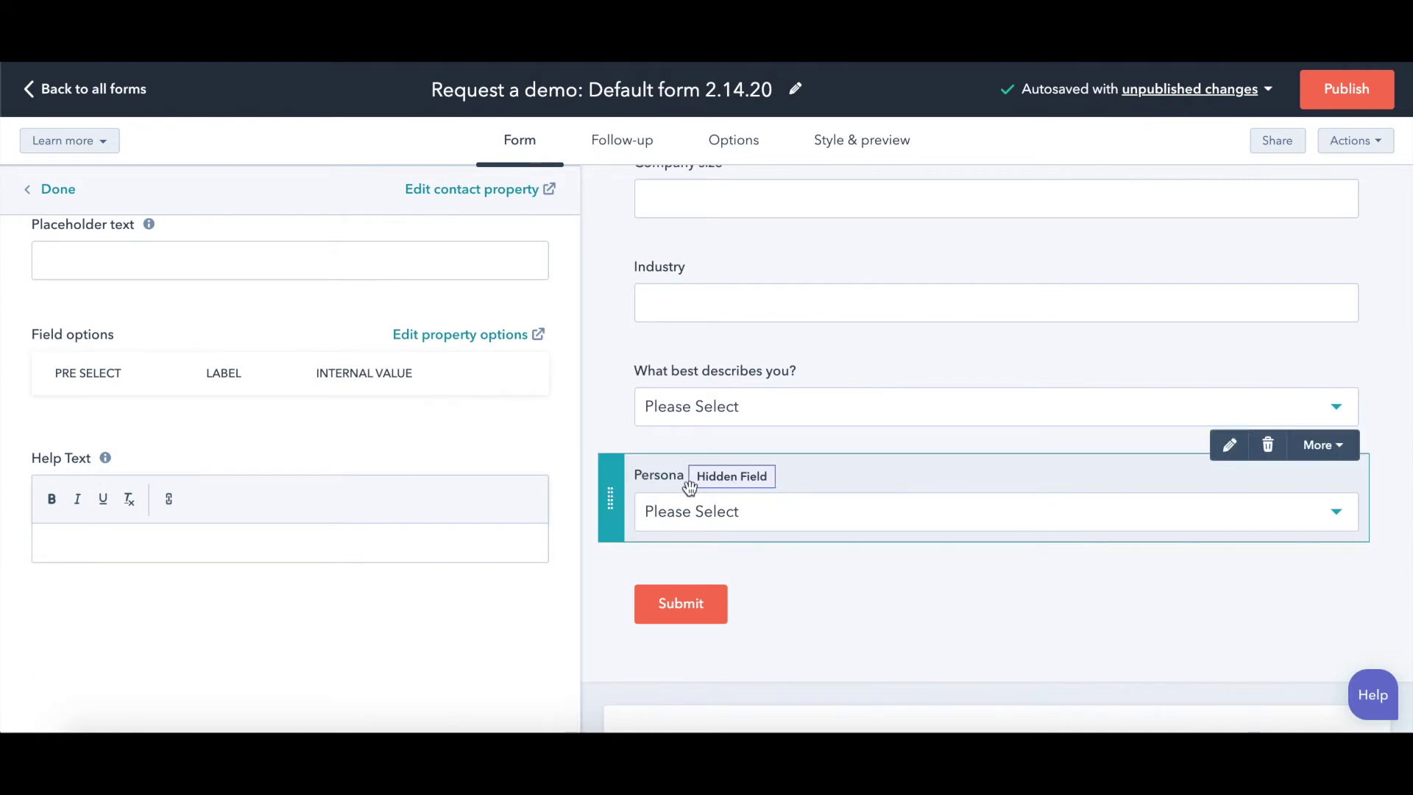
mouse_move(657, 487)
left_click(53, 189)
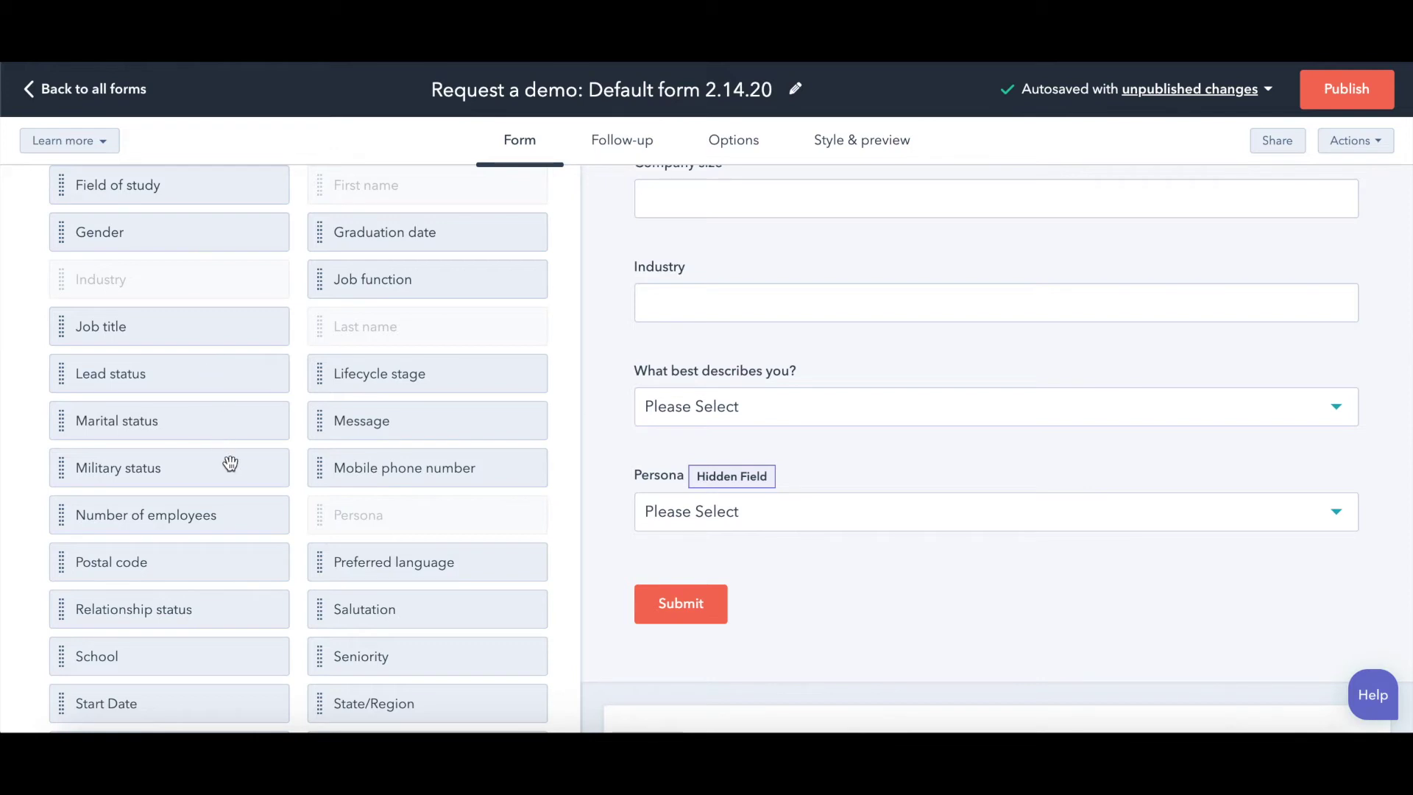
Add the Lifecycle stage contact property below the Persona field and make it a hidden field
scroll(487, 586, "down", 1)
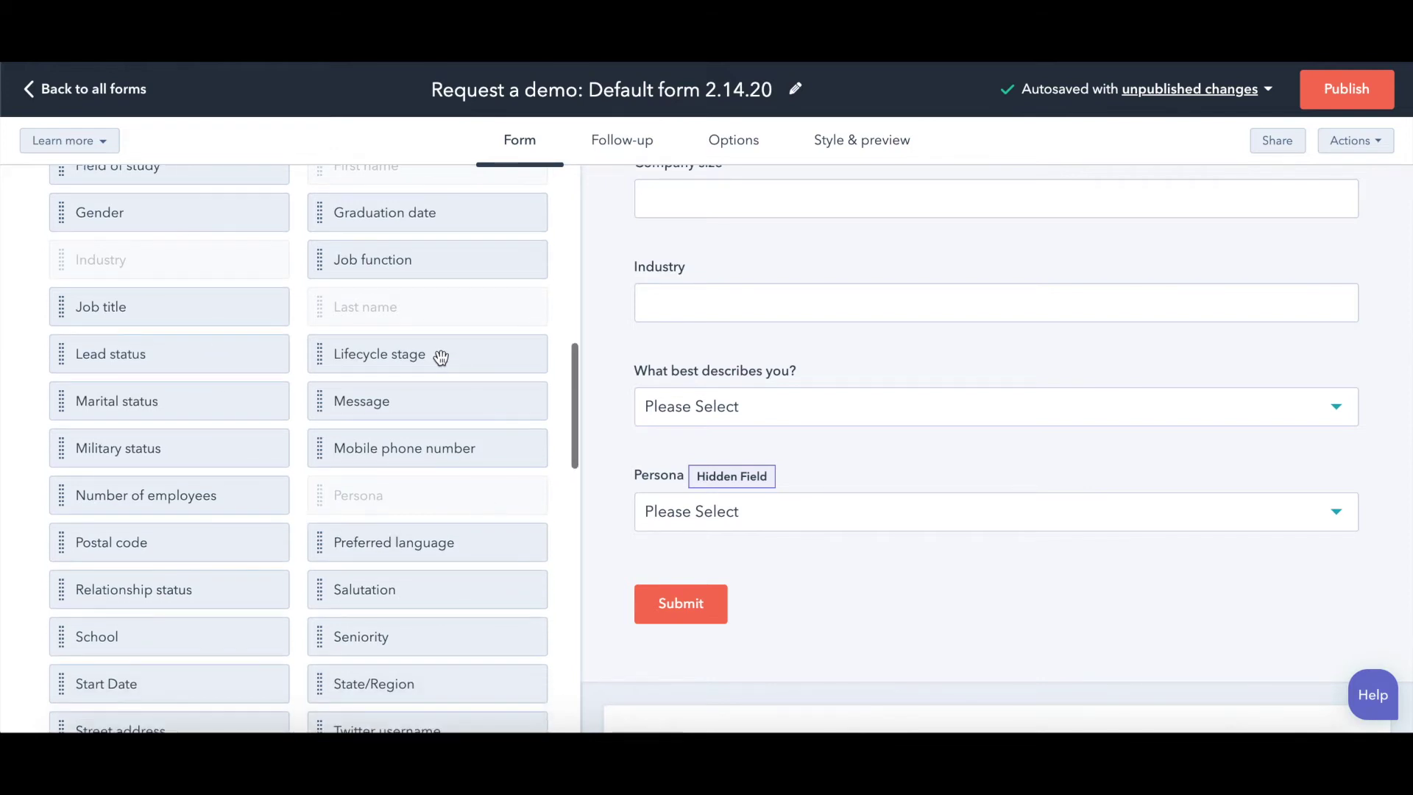
left_click_drag(441, 357, 674, 560)
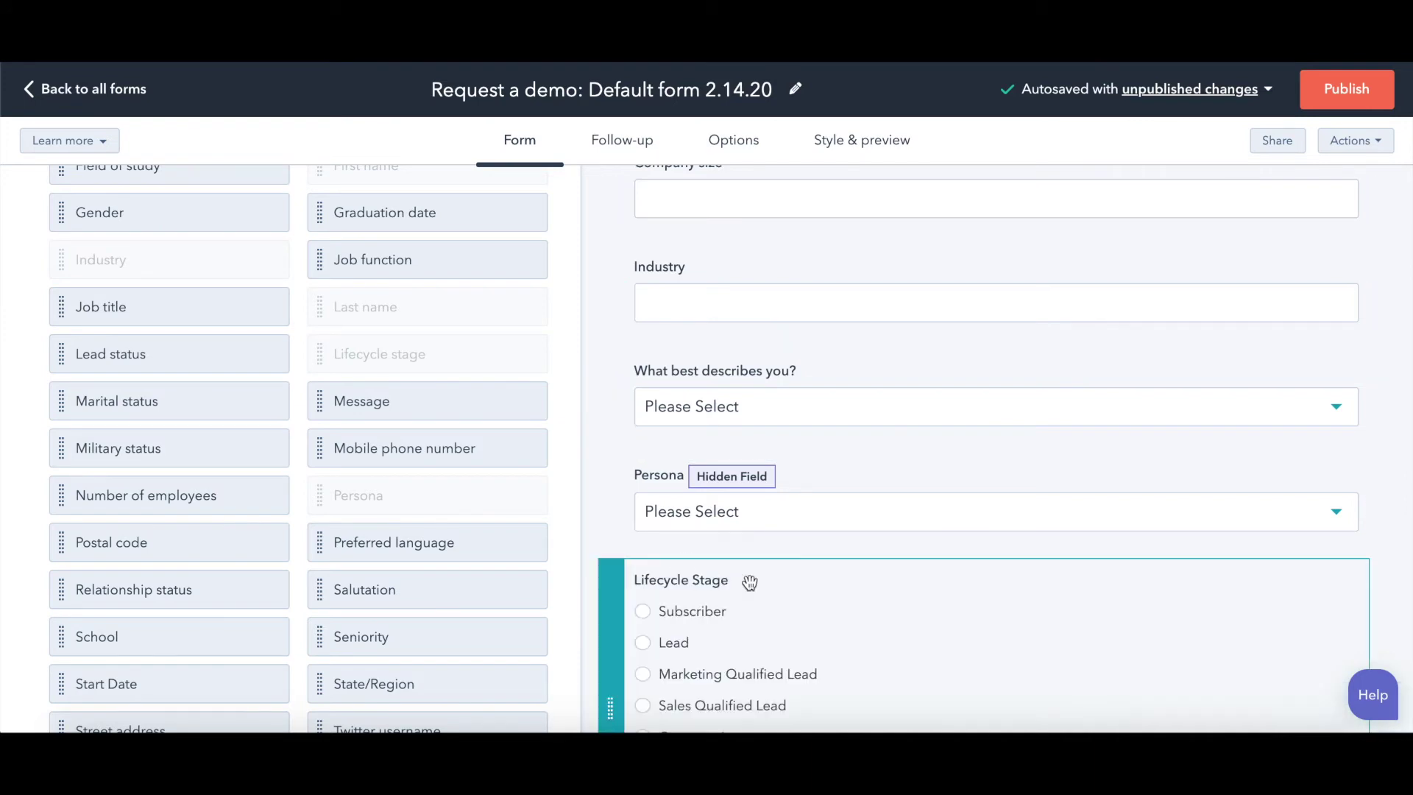
scroll(842, 609, "down", 3)
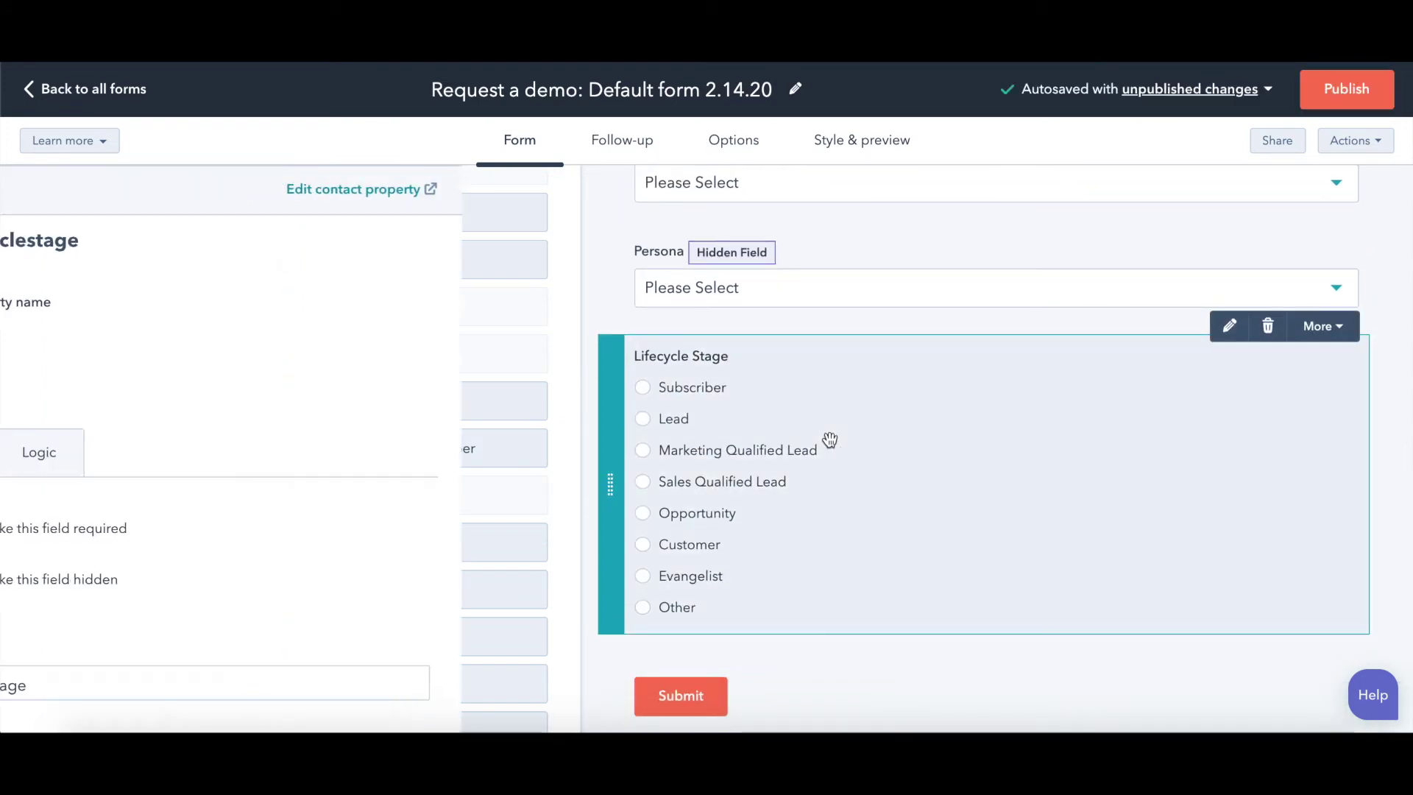
left_click(826, 440)
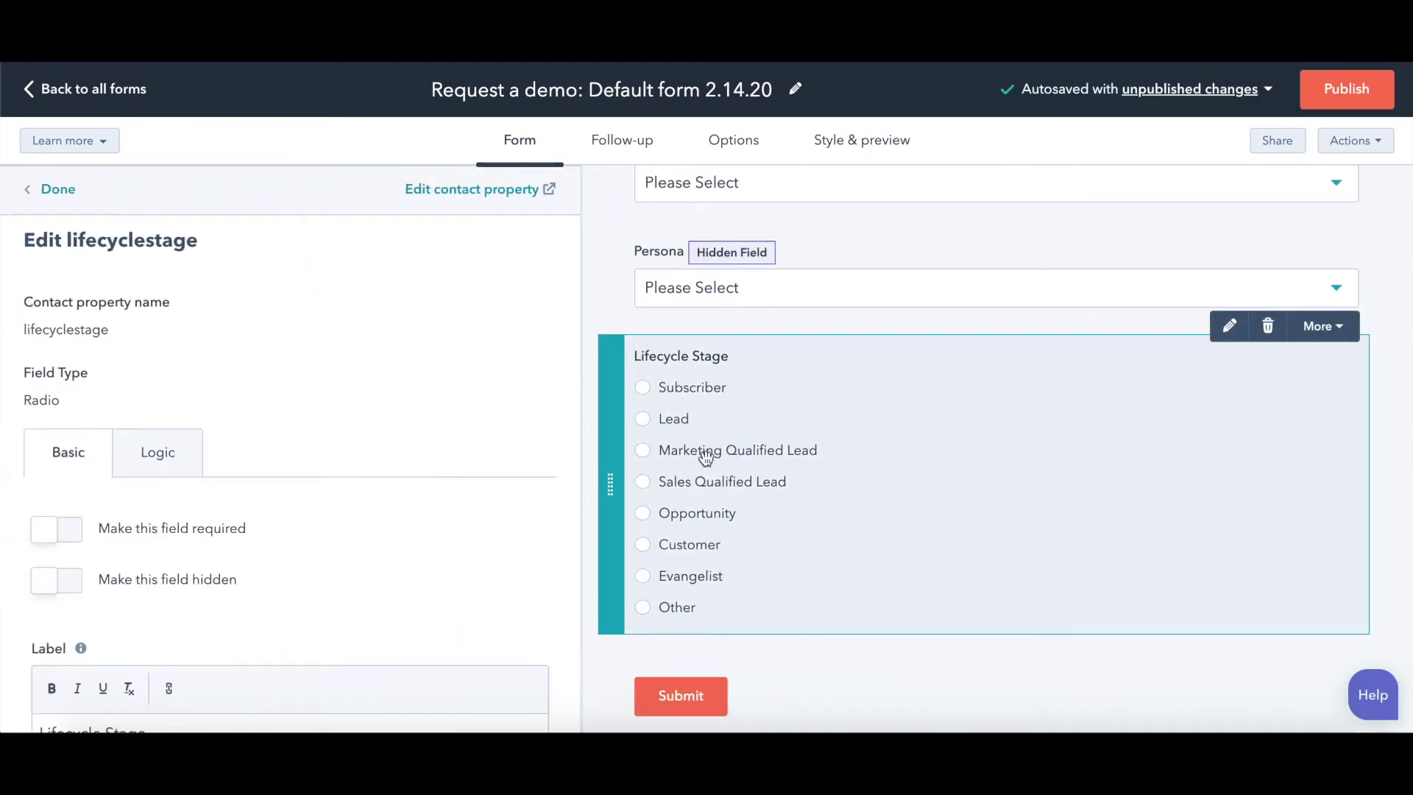
left_click(65, 583)
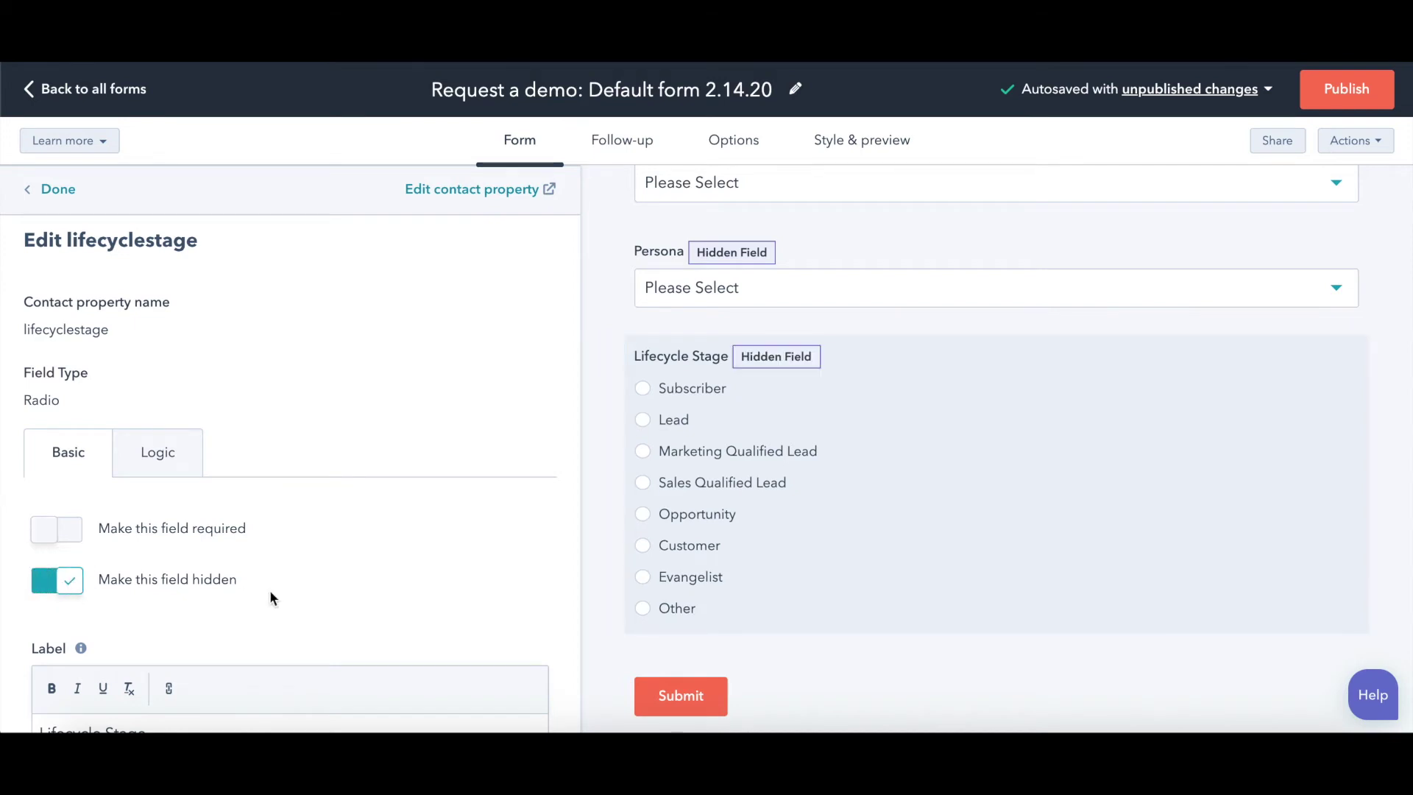
Preselect the Marketing Qualified Lead option for the Lifecycle Stage field and finish editing the field
scroll(270, 589, "down", 8)
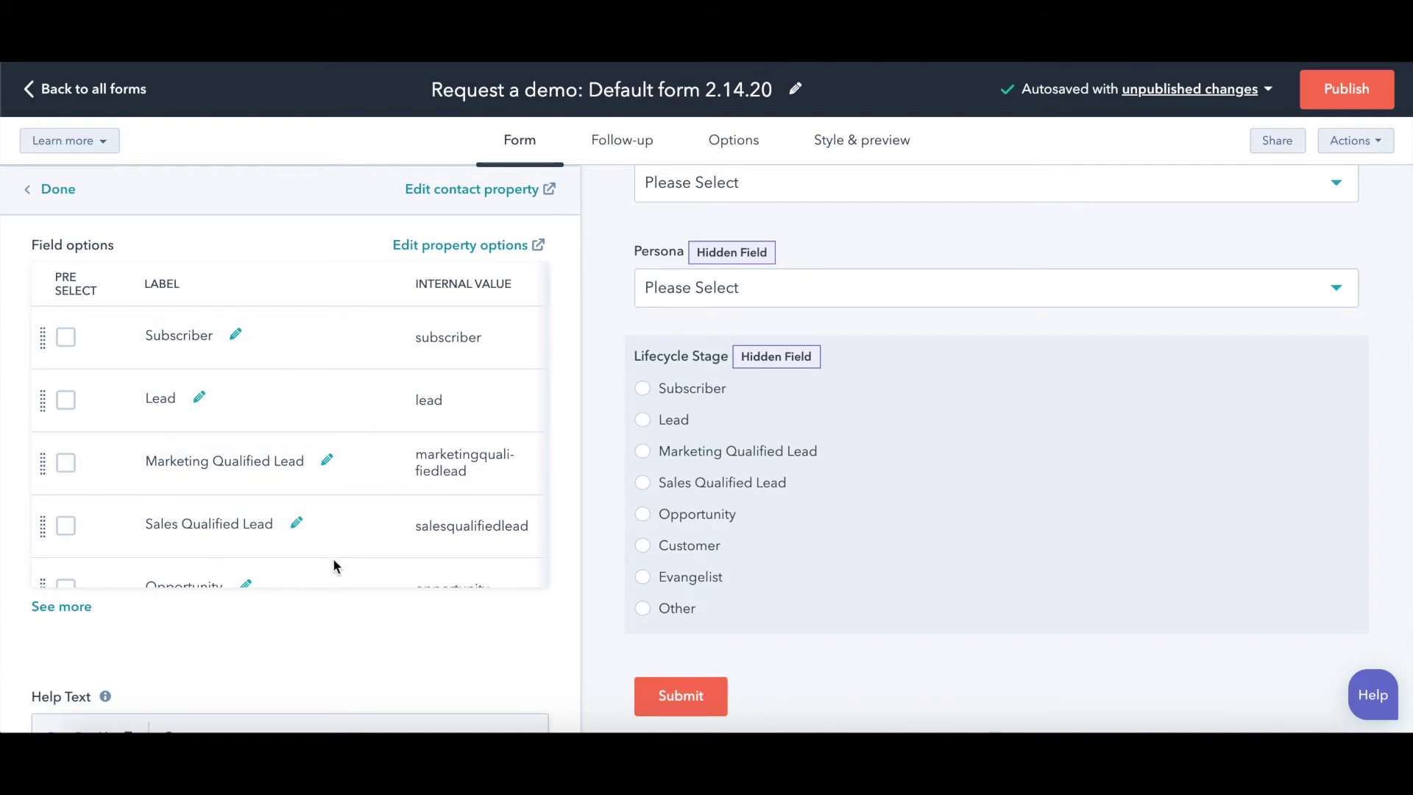
scroll(332, 558, "down", 1)
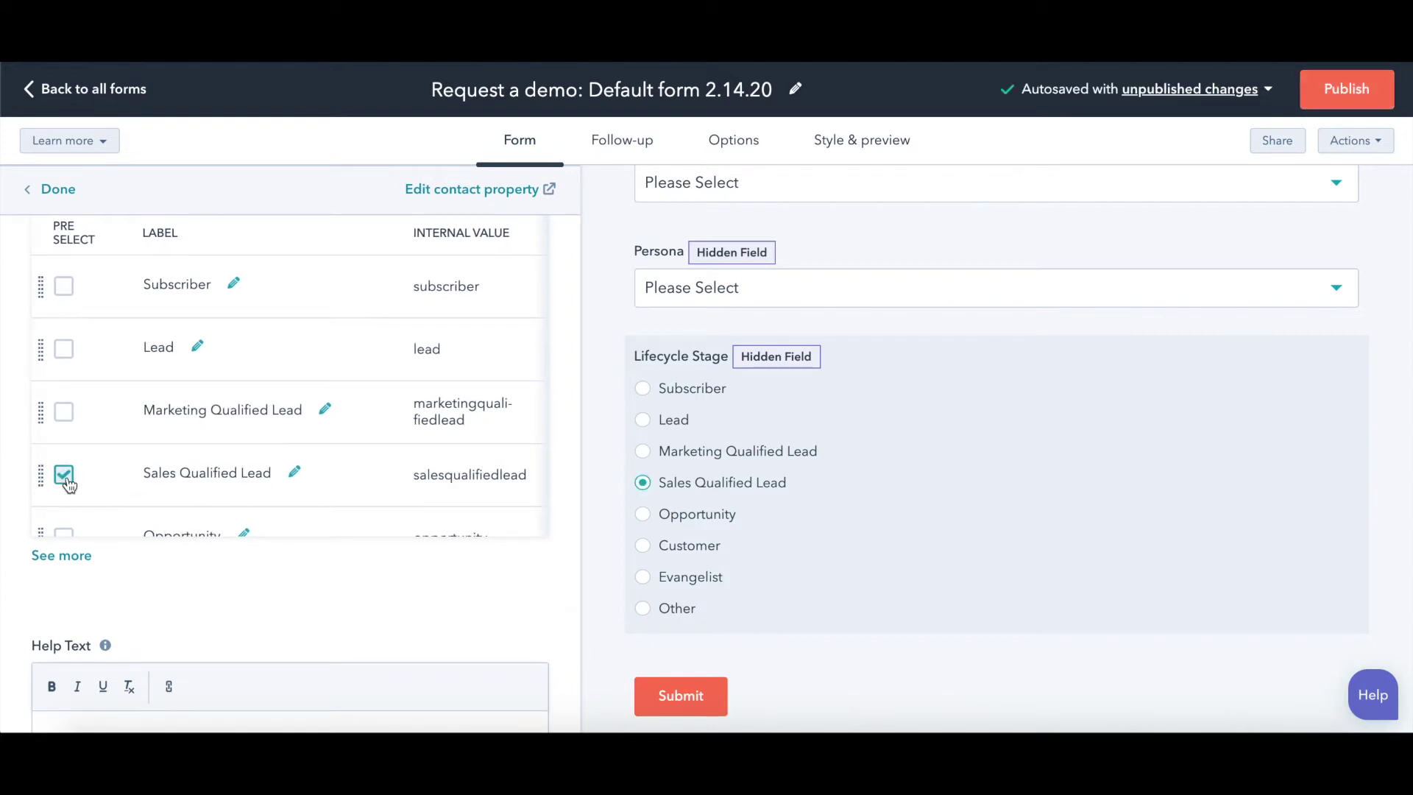
left_click(64, 411)
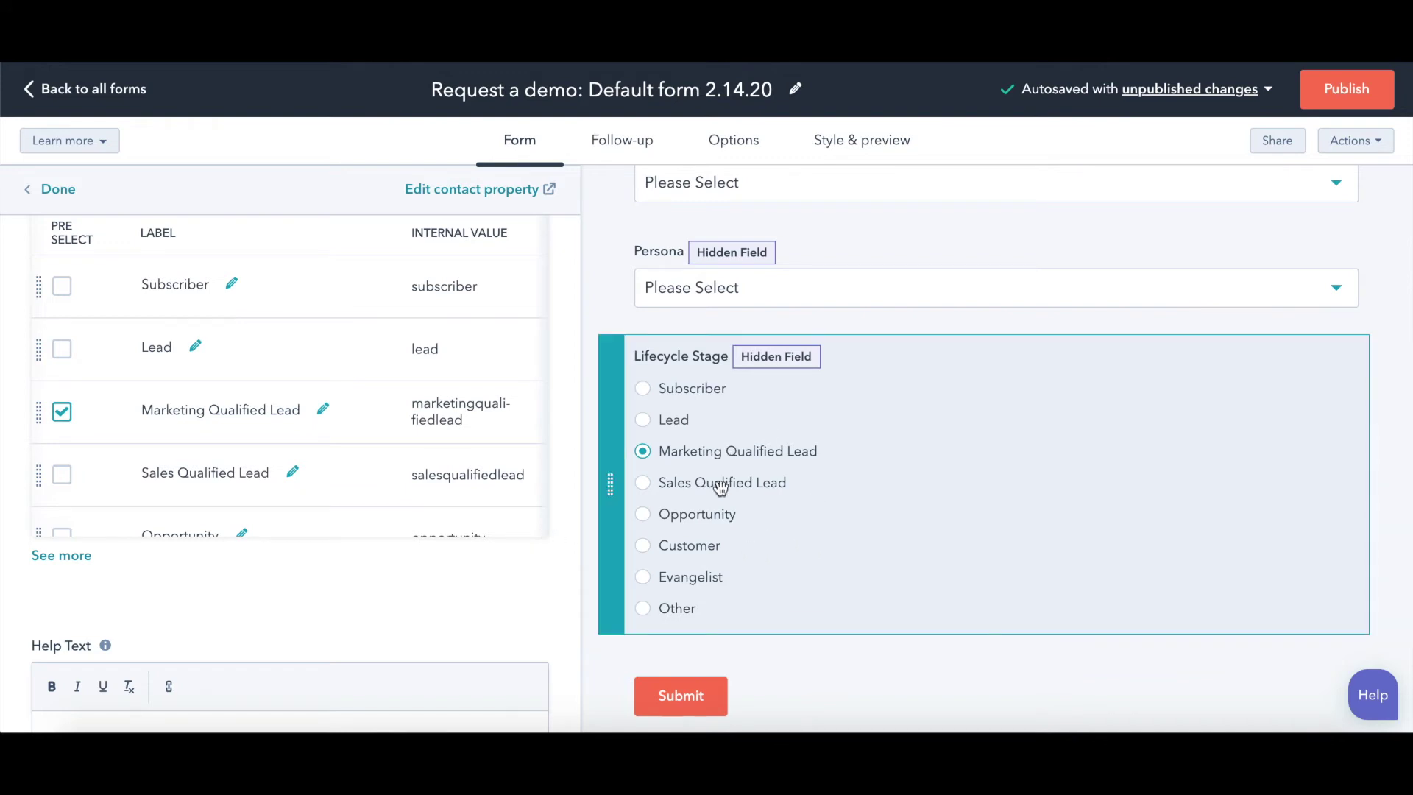
scroll(338, 487, "up", 10)
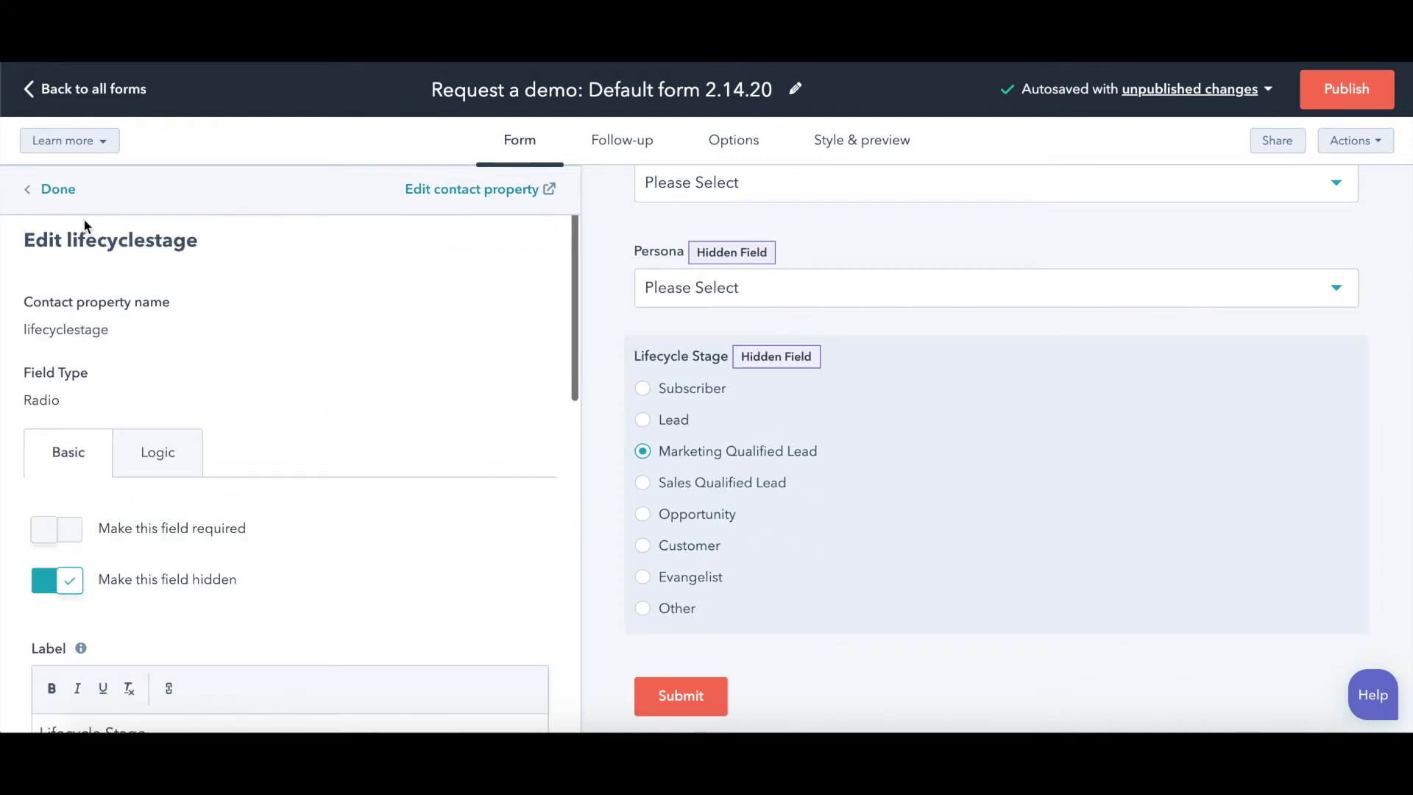
left_click(64, 196)
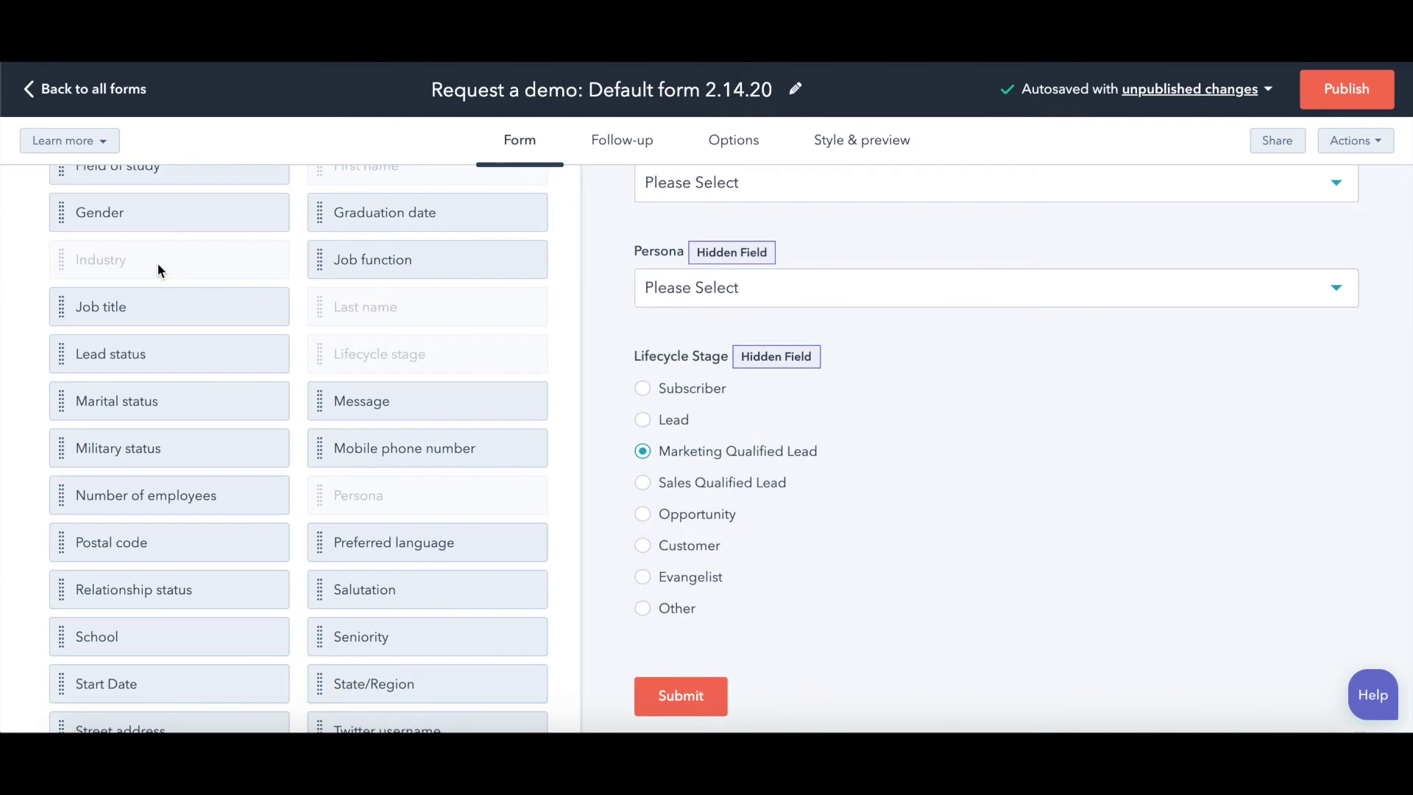
Make the Company name field at the start of the form required and check its remaining settings
scroll(854, 429, "up", 10)
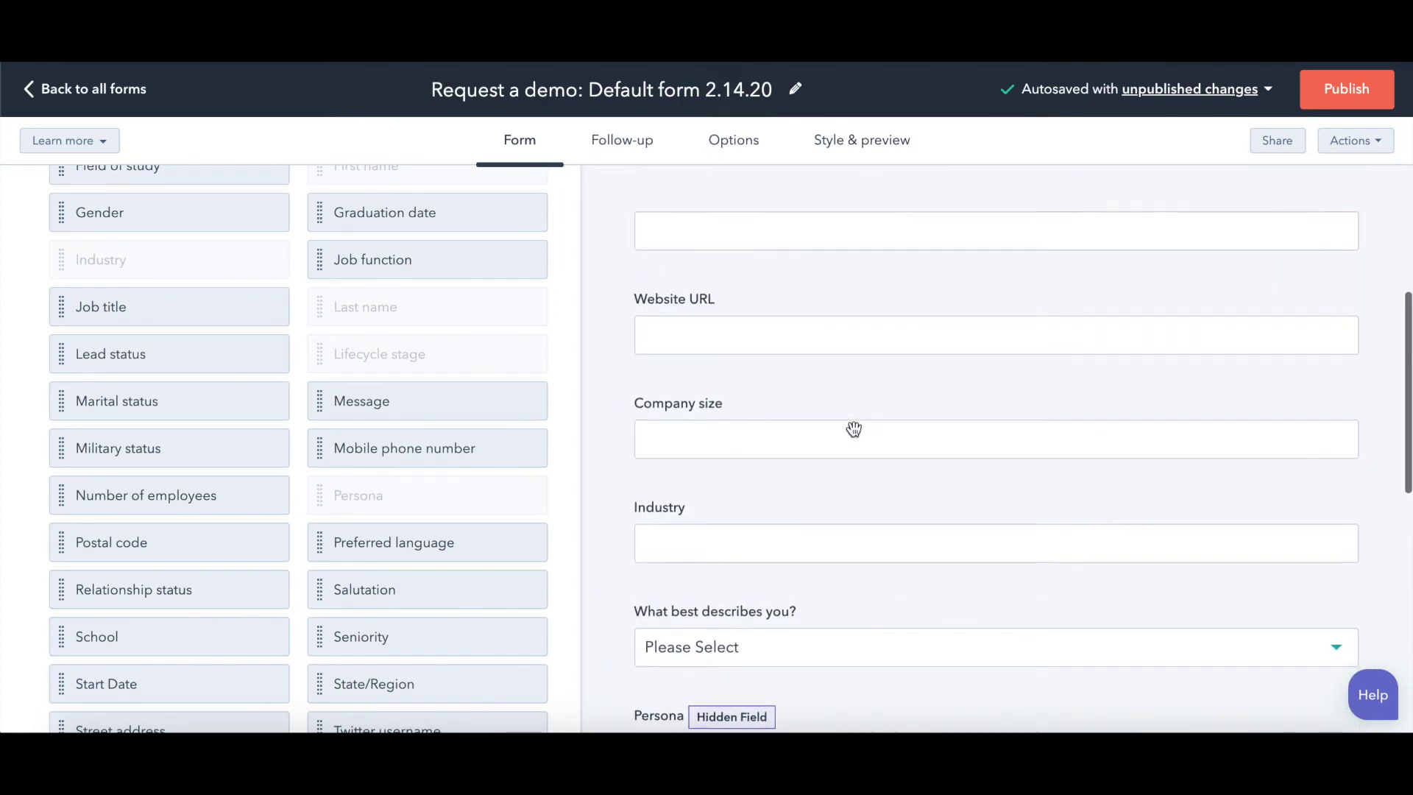
scroll(854, 430, "up", 1)
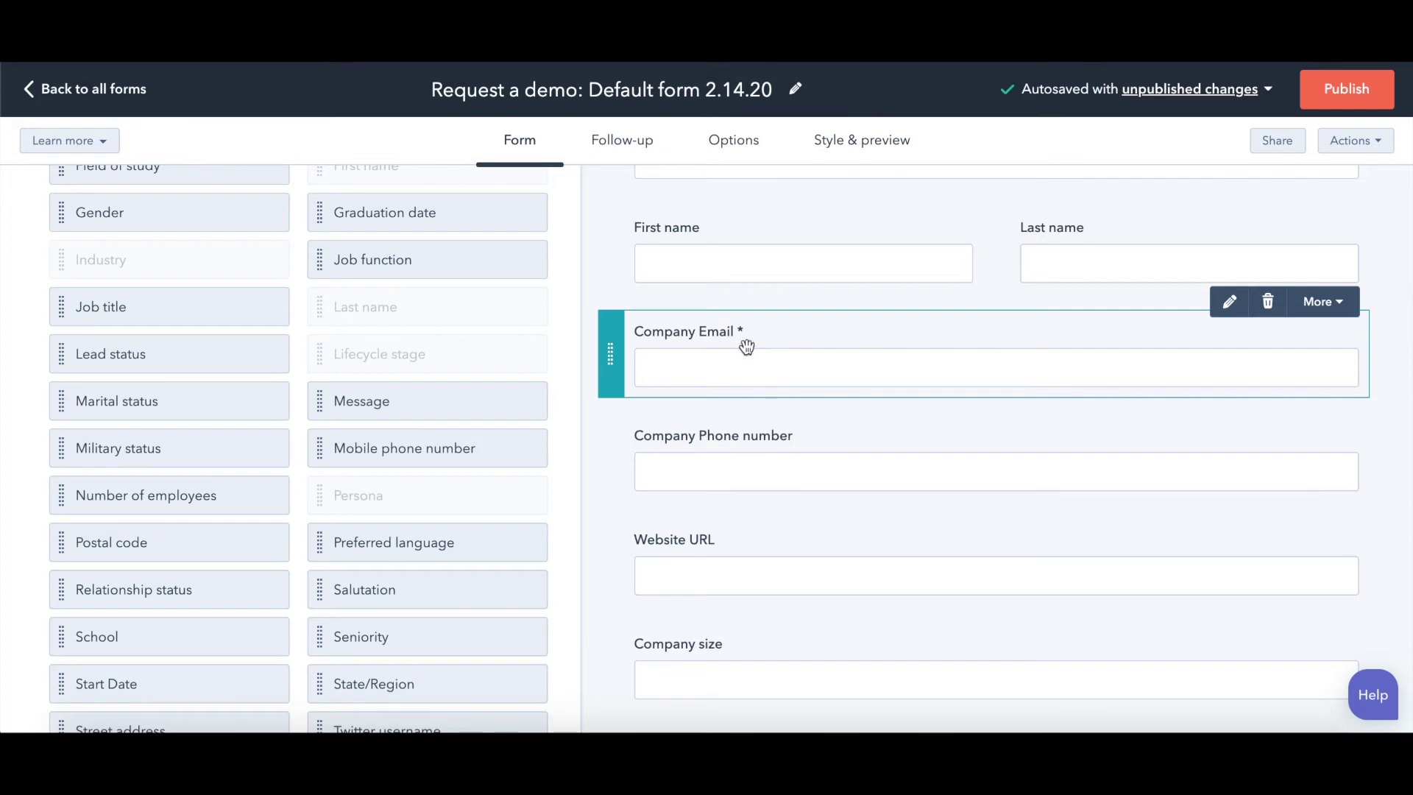
scroll(757, 331, "up", 3)
left_click(701, 238)
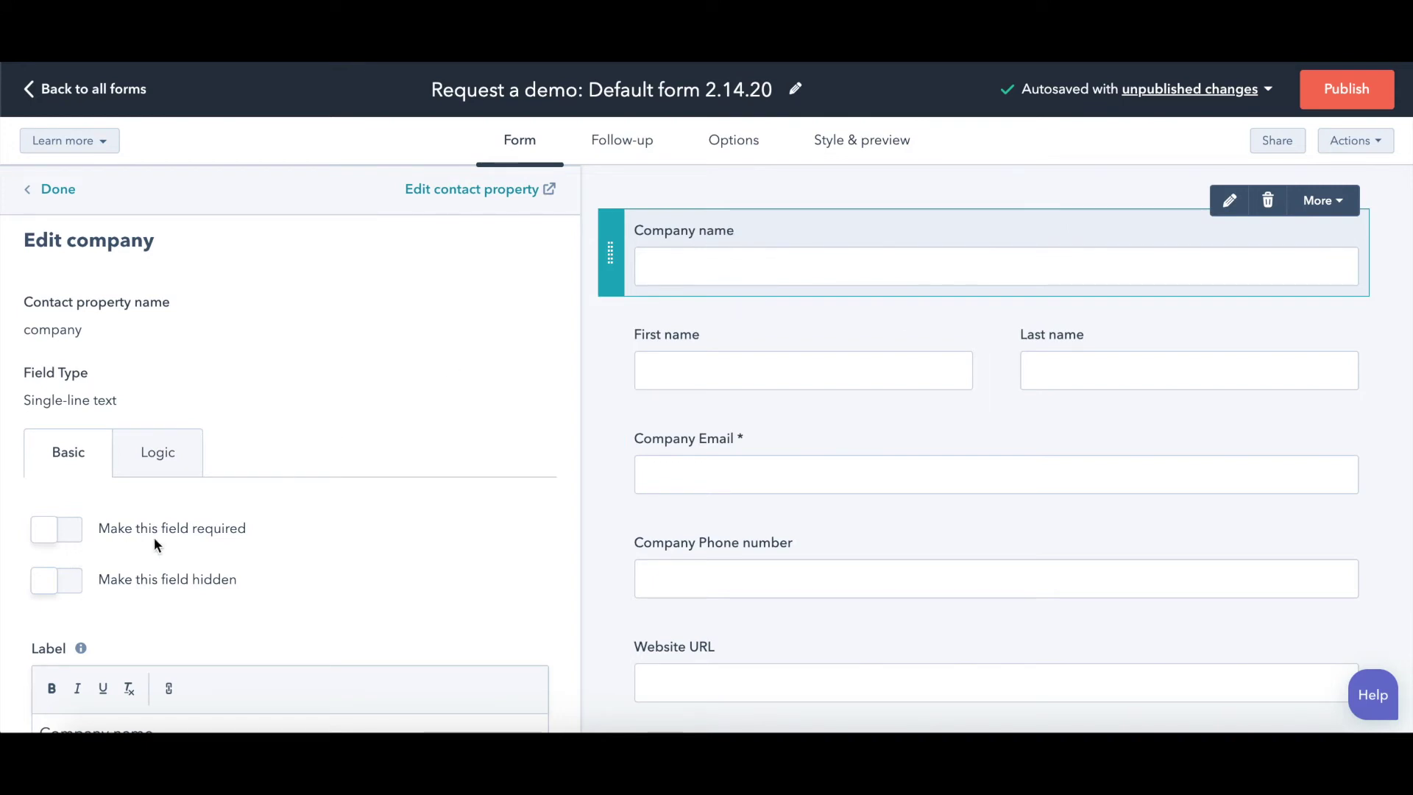
left_click(63, 531)
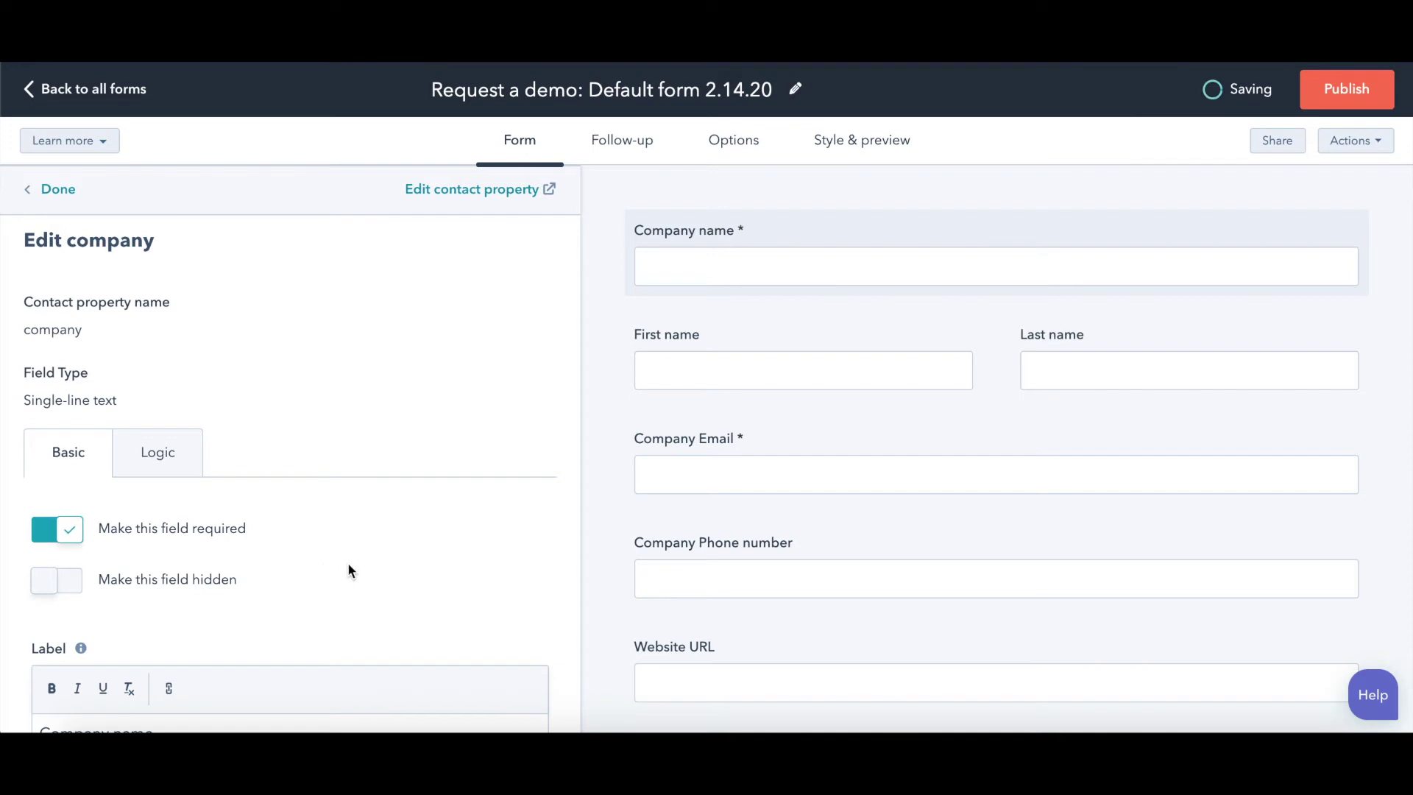
scroll(347, 570, "down", 5)
scroll(347, 570, "up", 5)
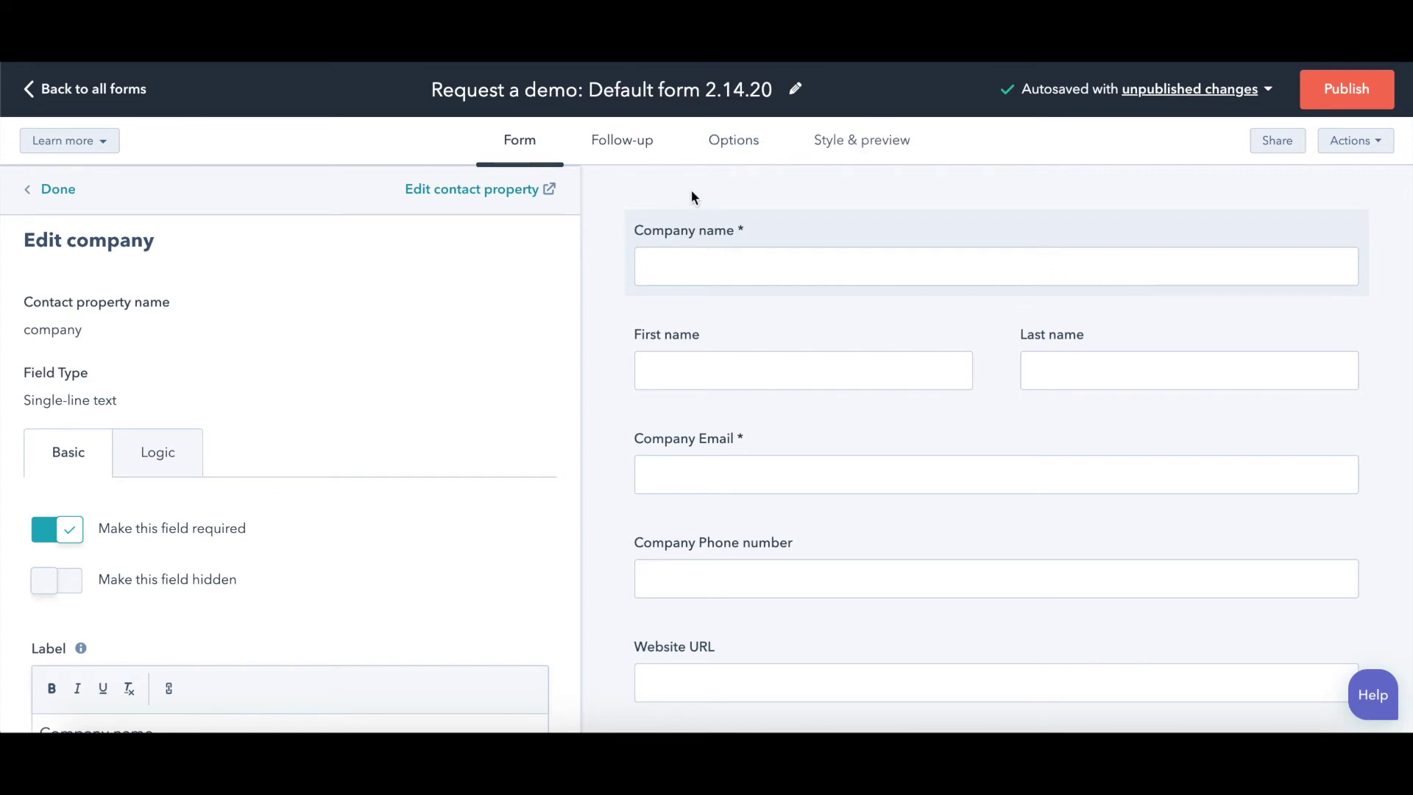
Look at the setup form for a new follow-up email and close it without creating an email
left_click(626, 149)
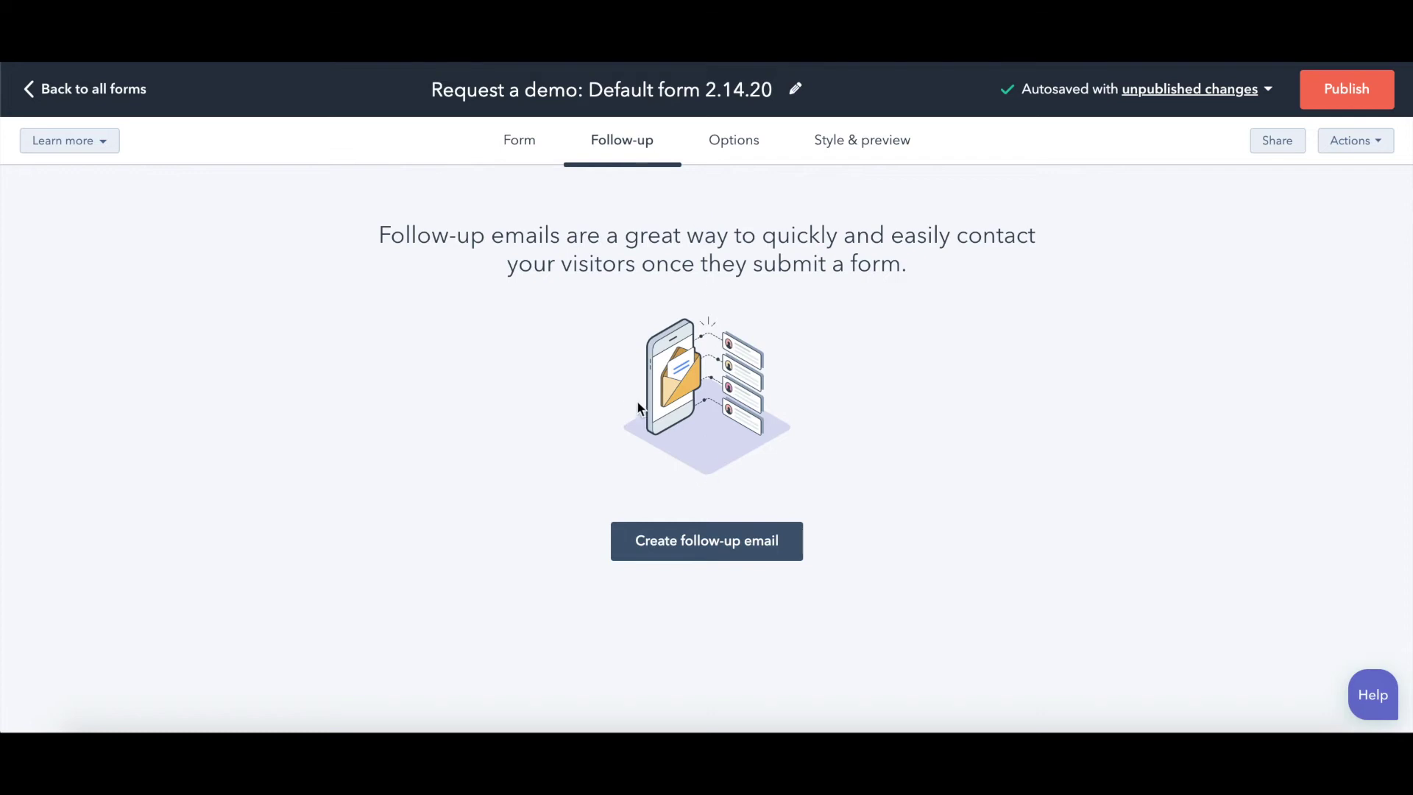
left_click(684, 544)
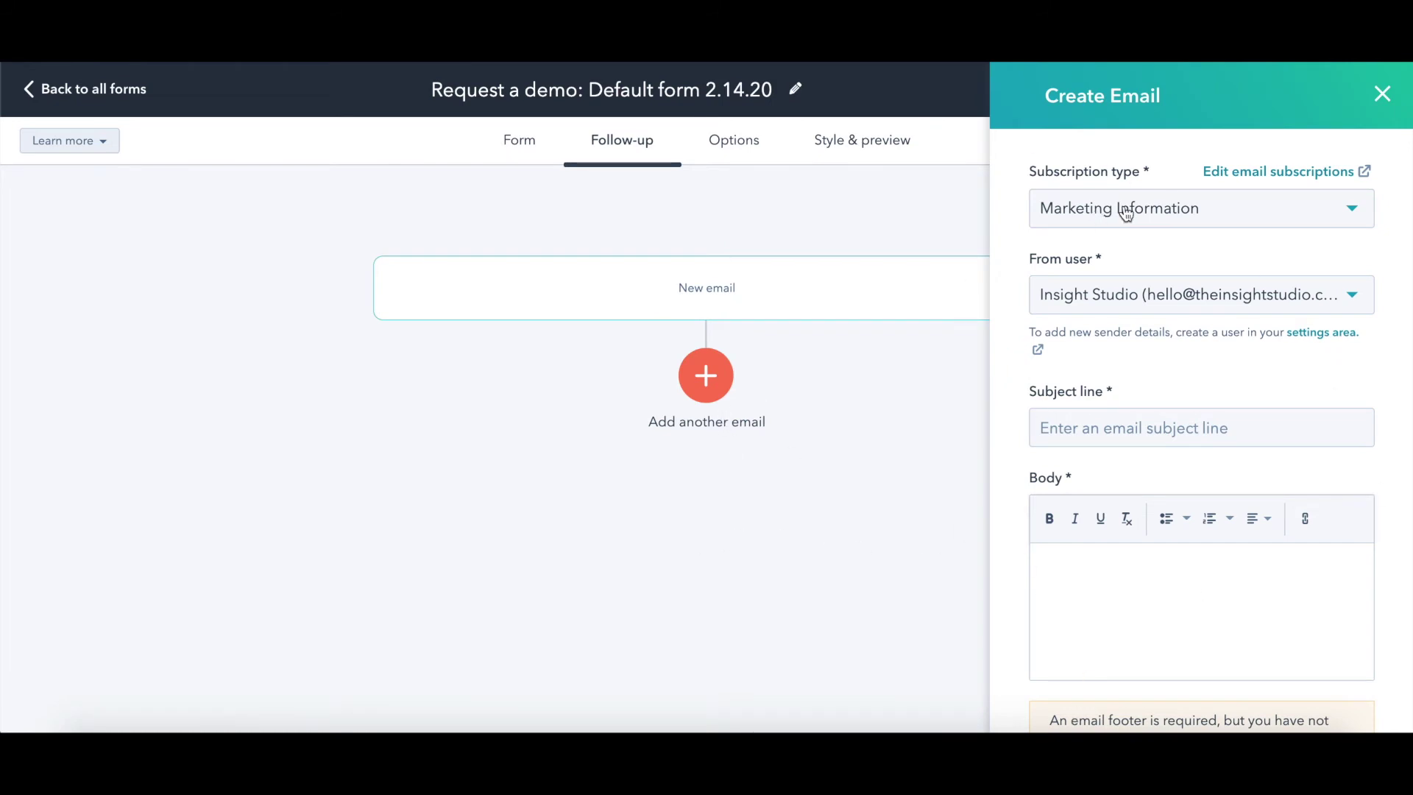
left_click(1372, 108)
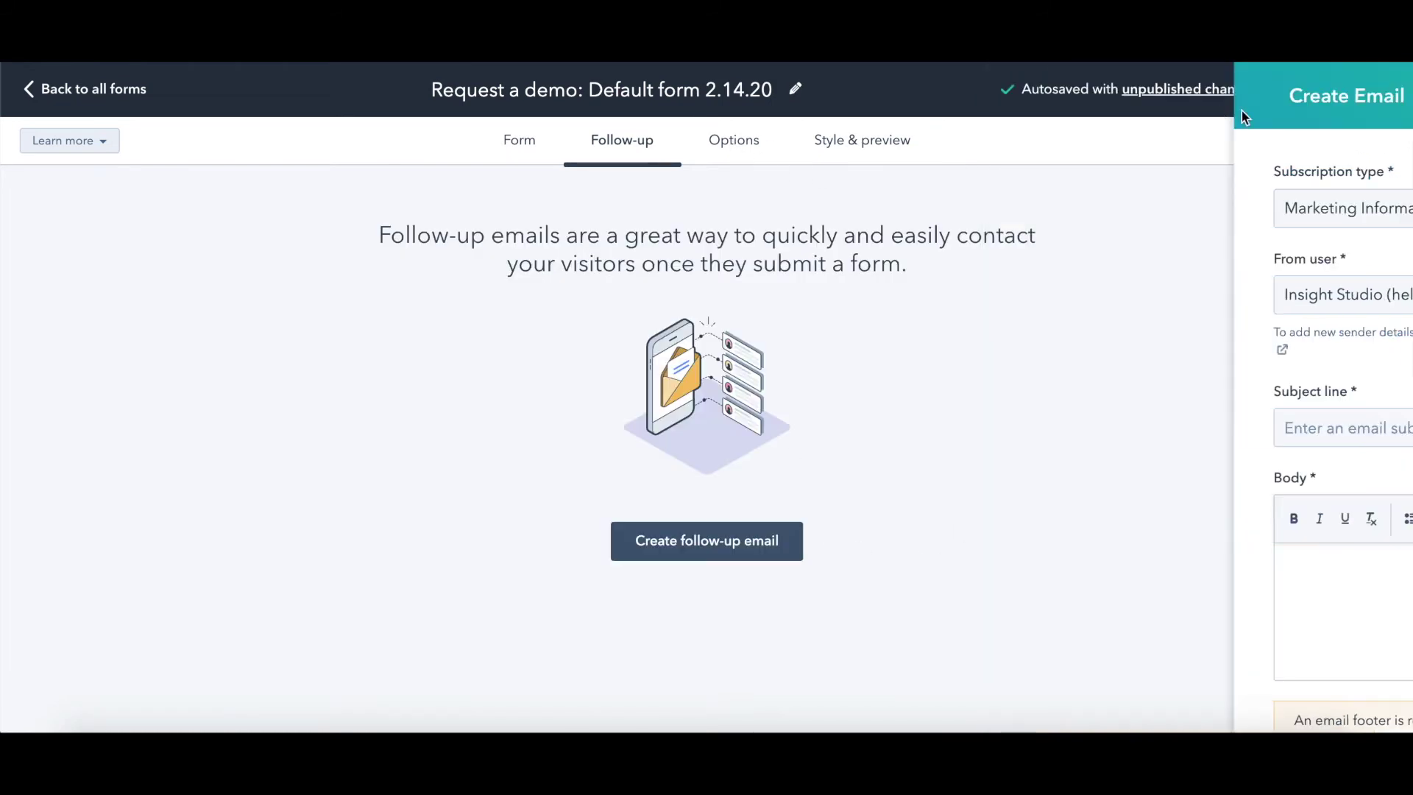
Set the form to redirect visitors to another page after submission and view the available redirect pages
left_click(731, 151)
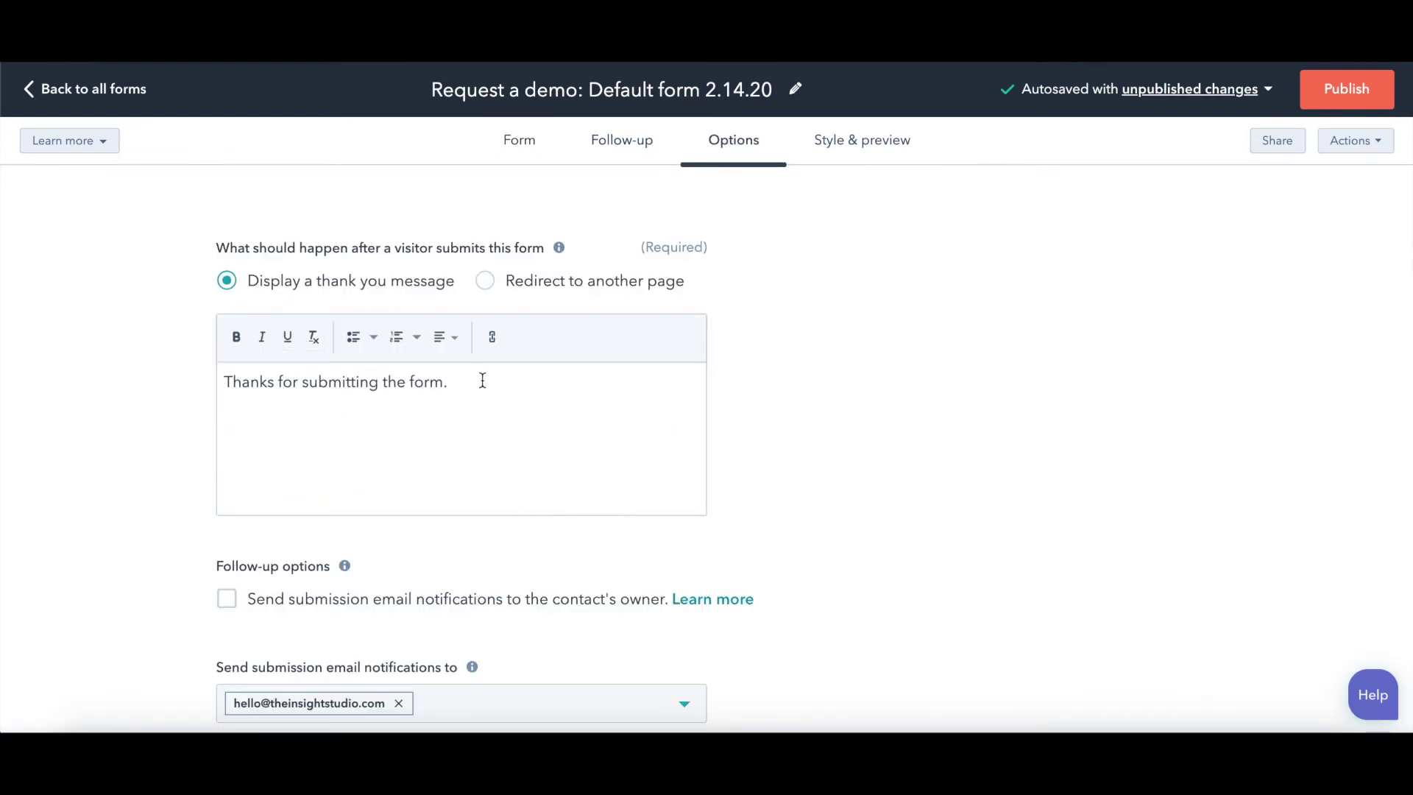
left_click(493, 292)
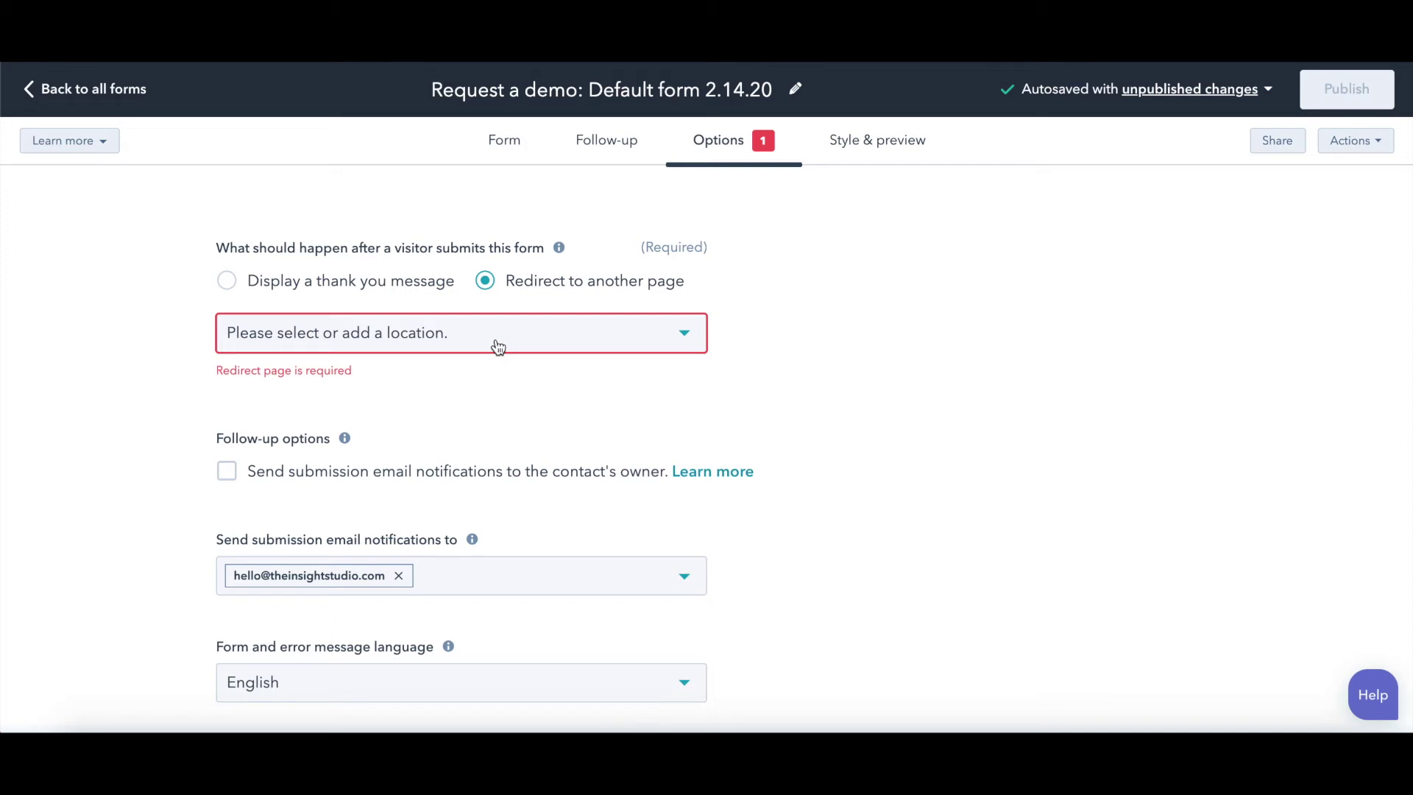
left_click(494, 340)
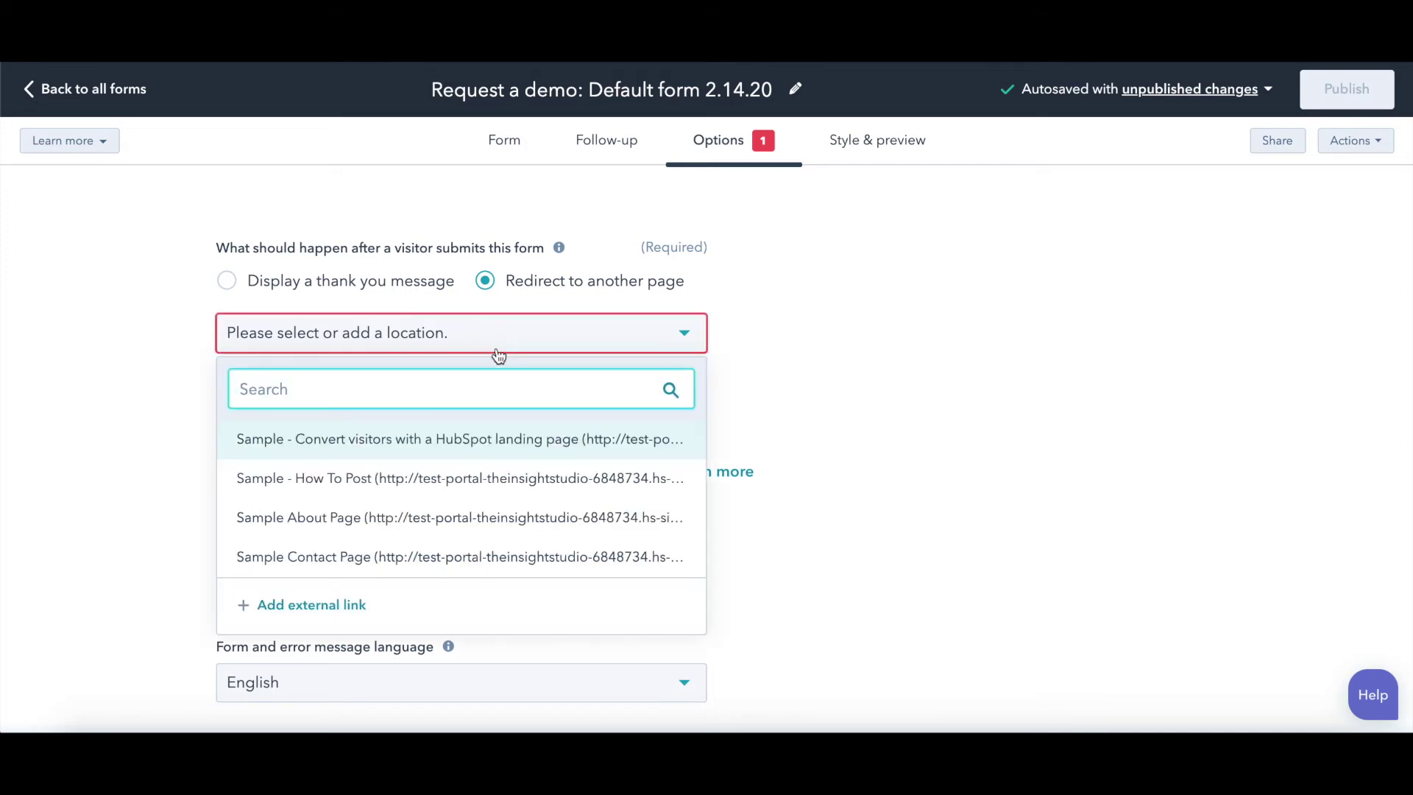
left_click(755, 350)
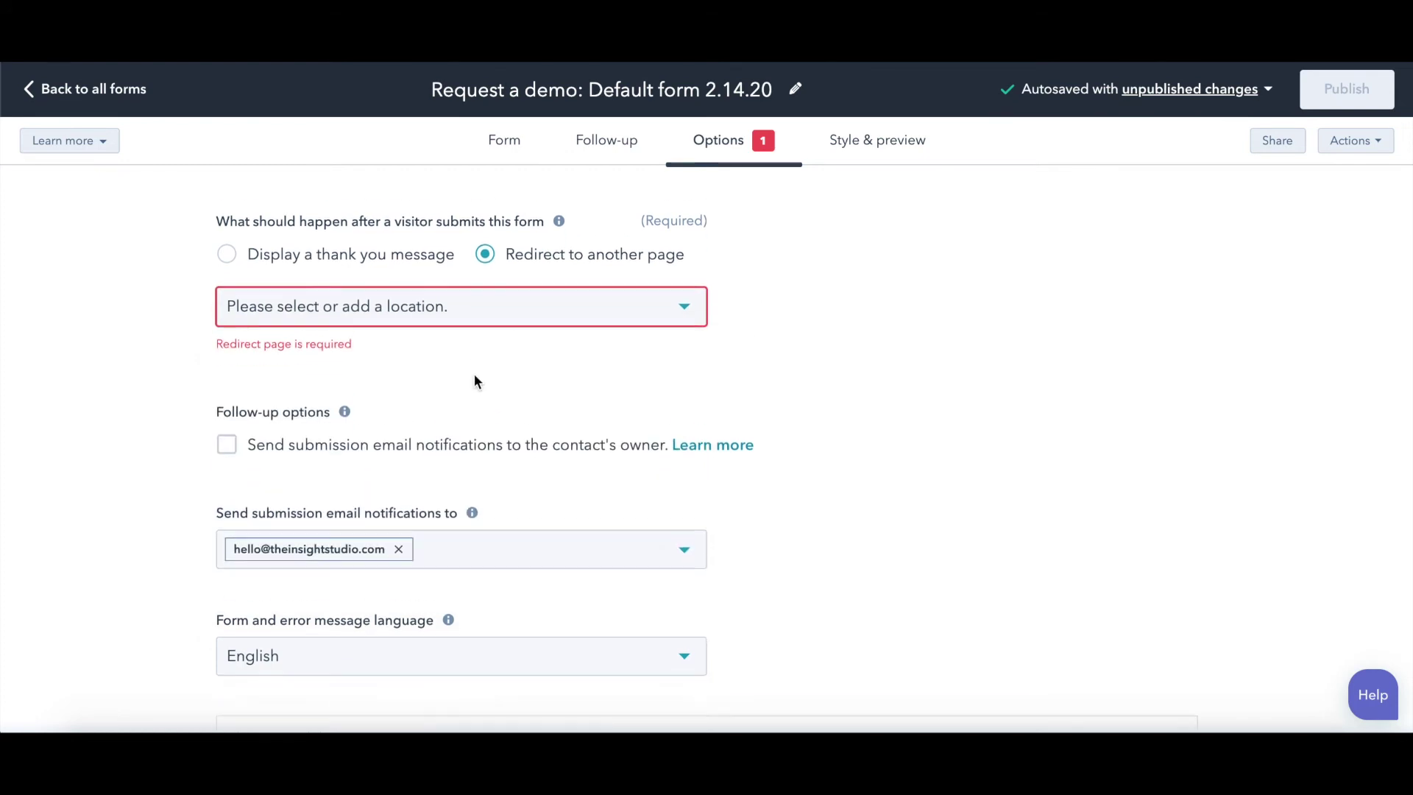
Add a team member's email address as a second recipient of the form's submission notifications
scroll(474, 373, "down", 2)
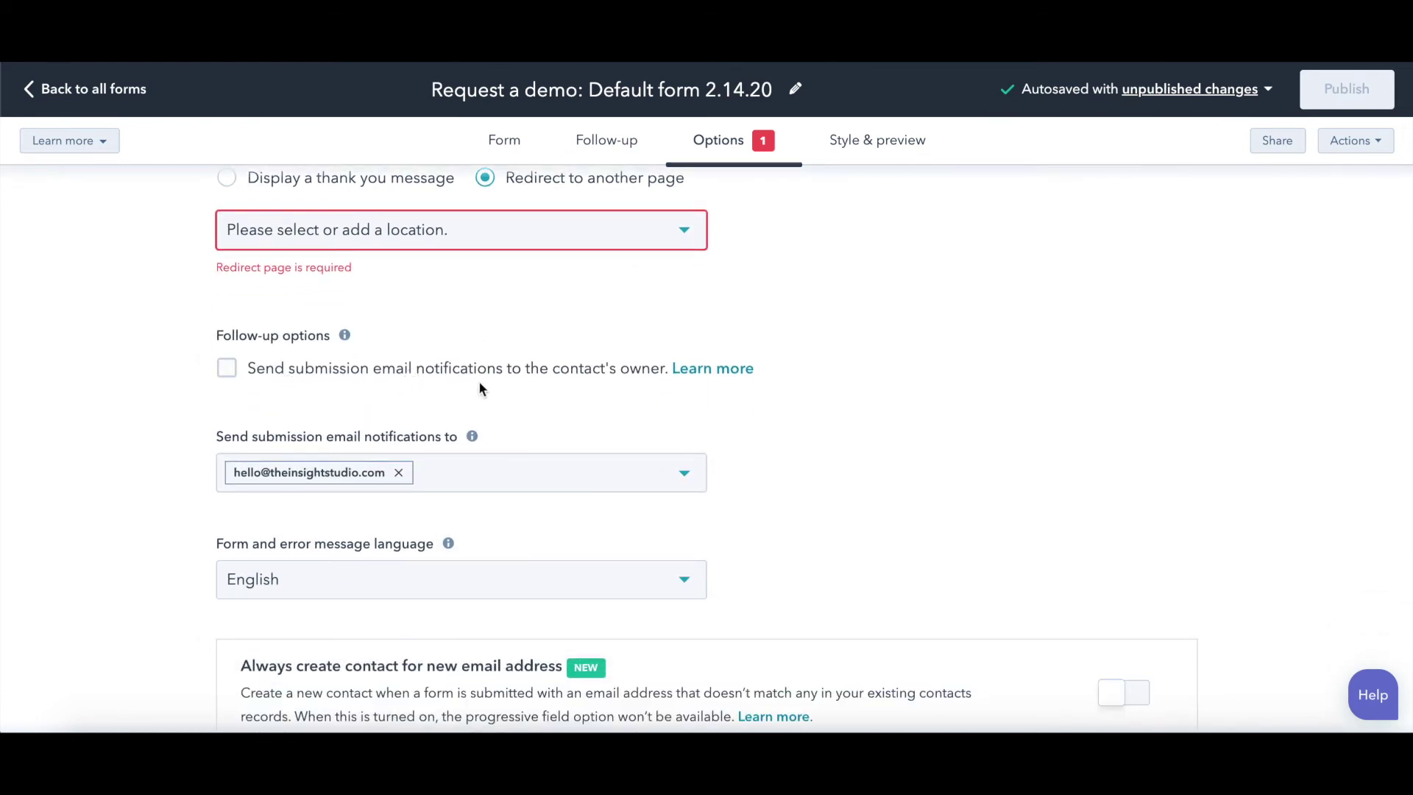
scroll(390, 375, "down", 1)
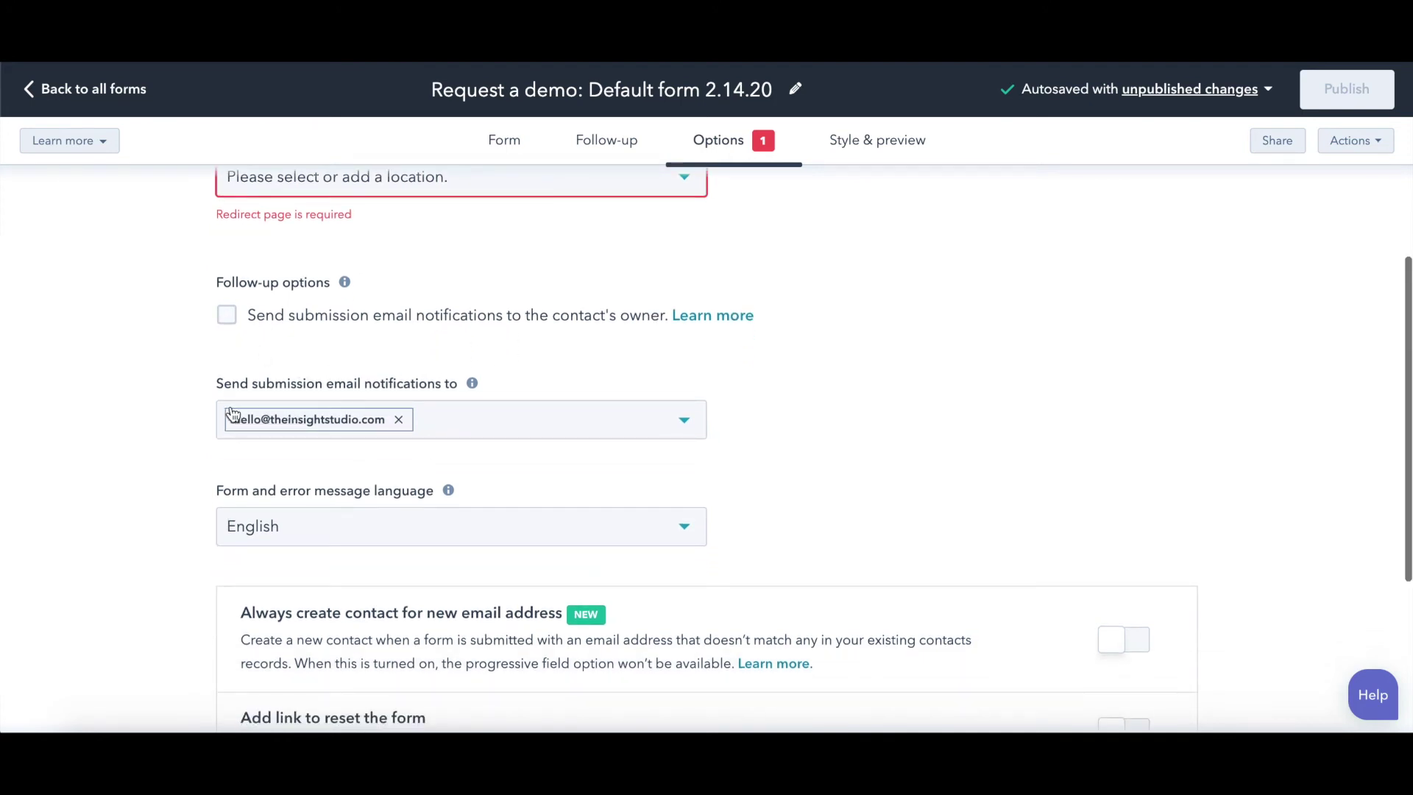
left_click(519, 430)
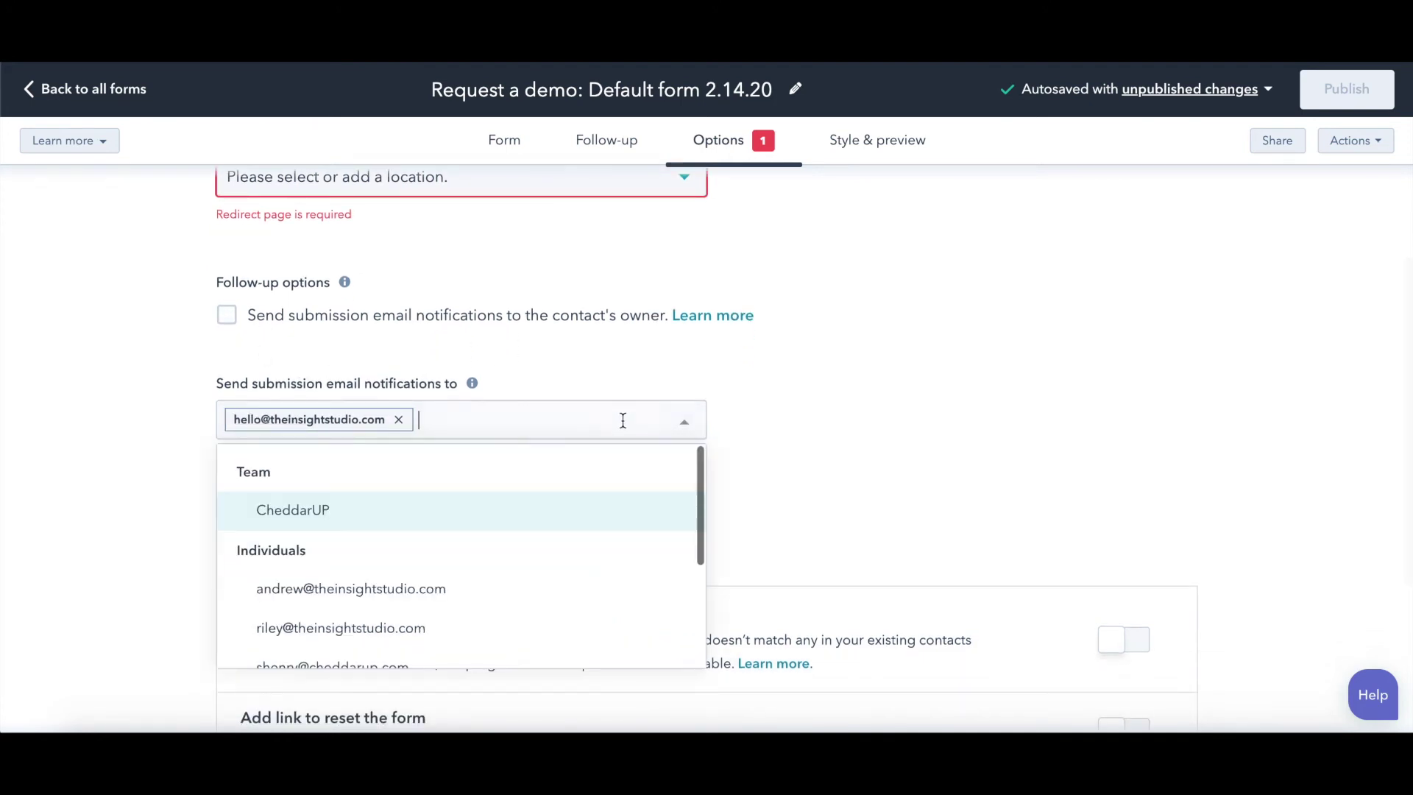
left_click(597, 591)
left_click(854, 431)
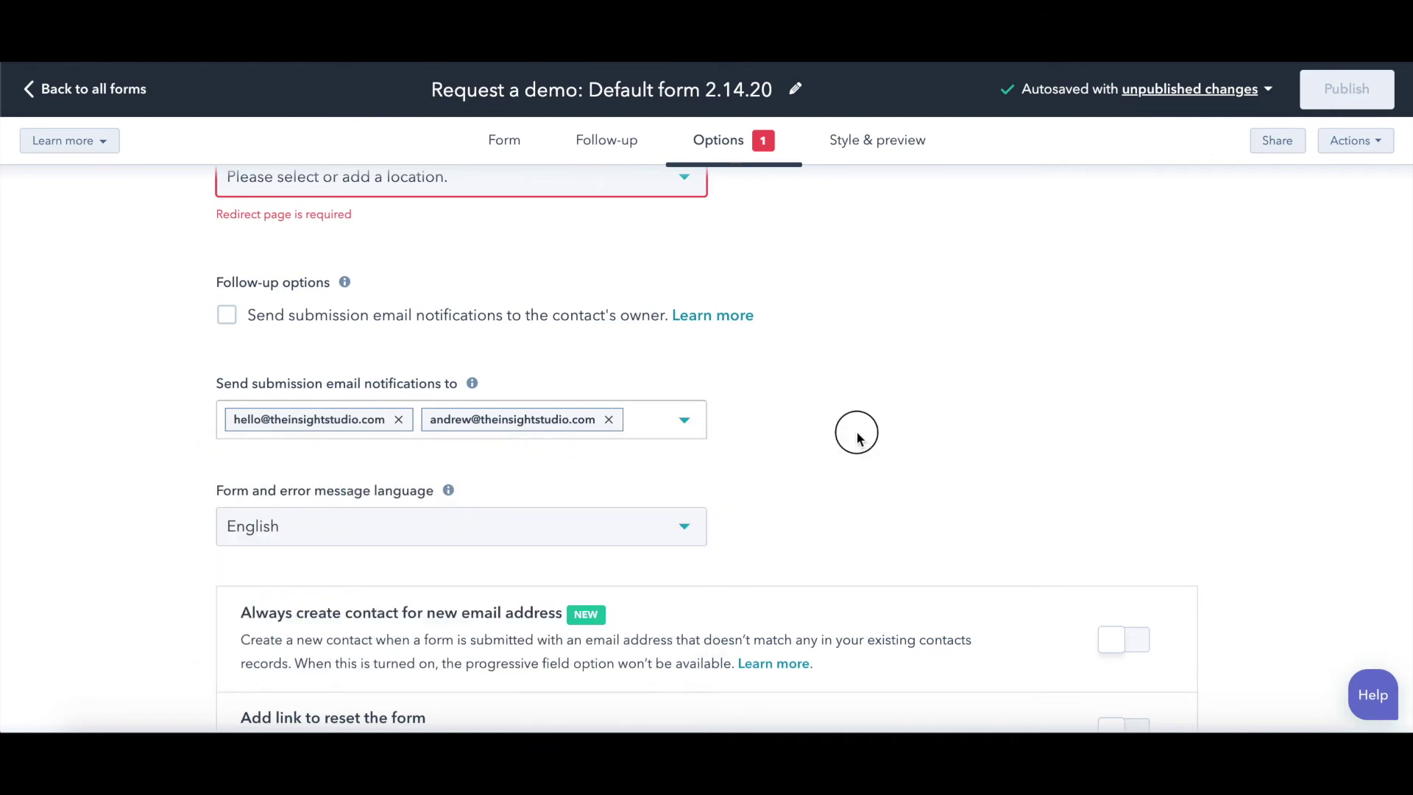
Turn on always creating a contact for new email addresses and add a link to reset the form
scroll(818, 457, "down", 1)
scroll(819, 456, "down", 3)
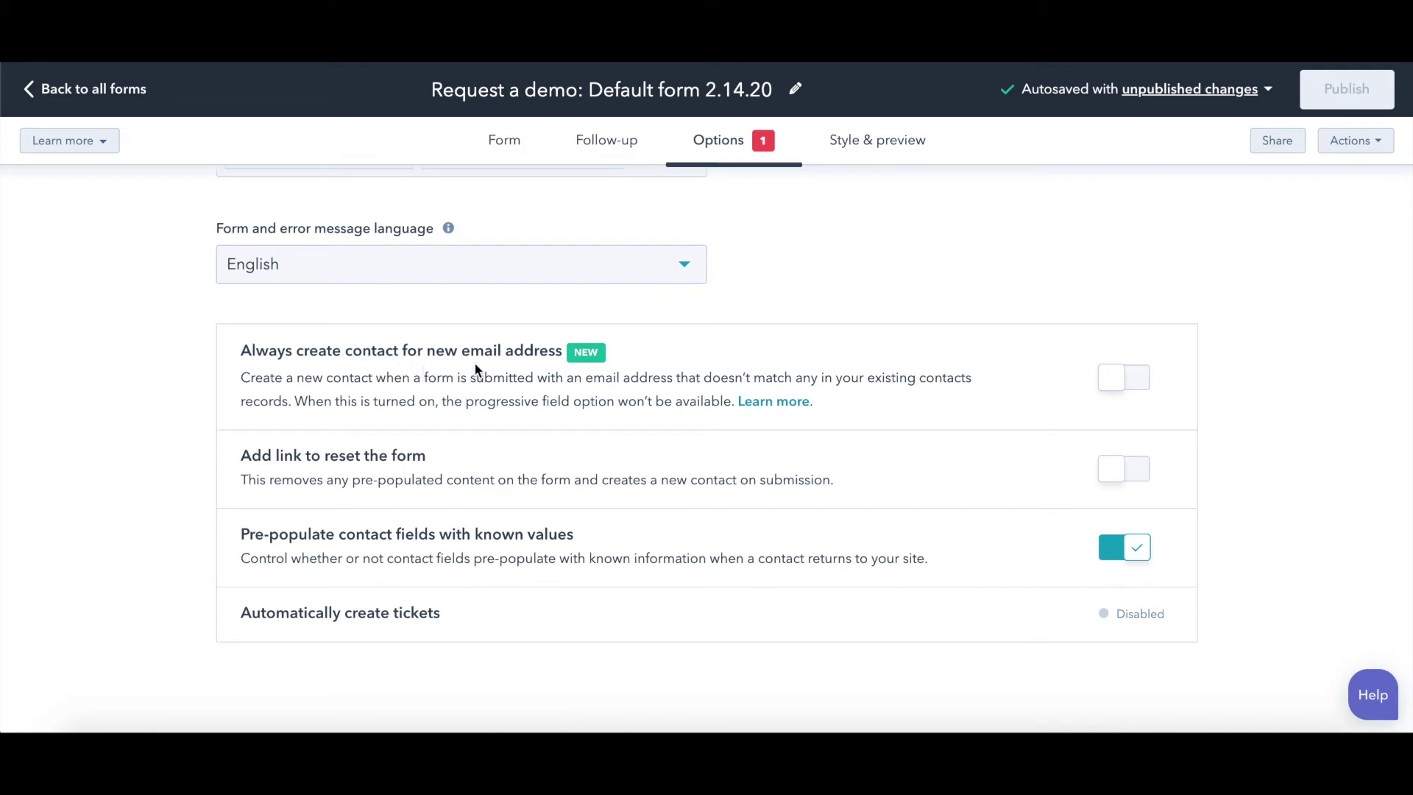
left_click(1137, 384)
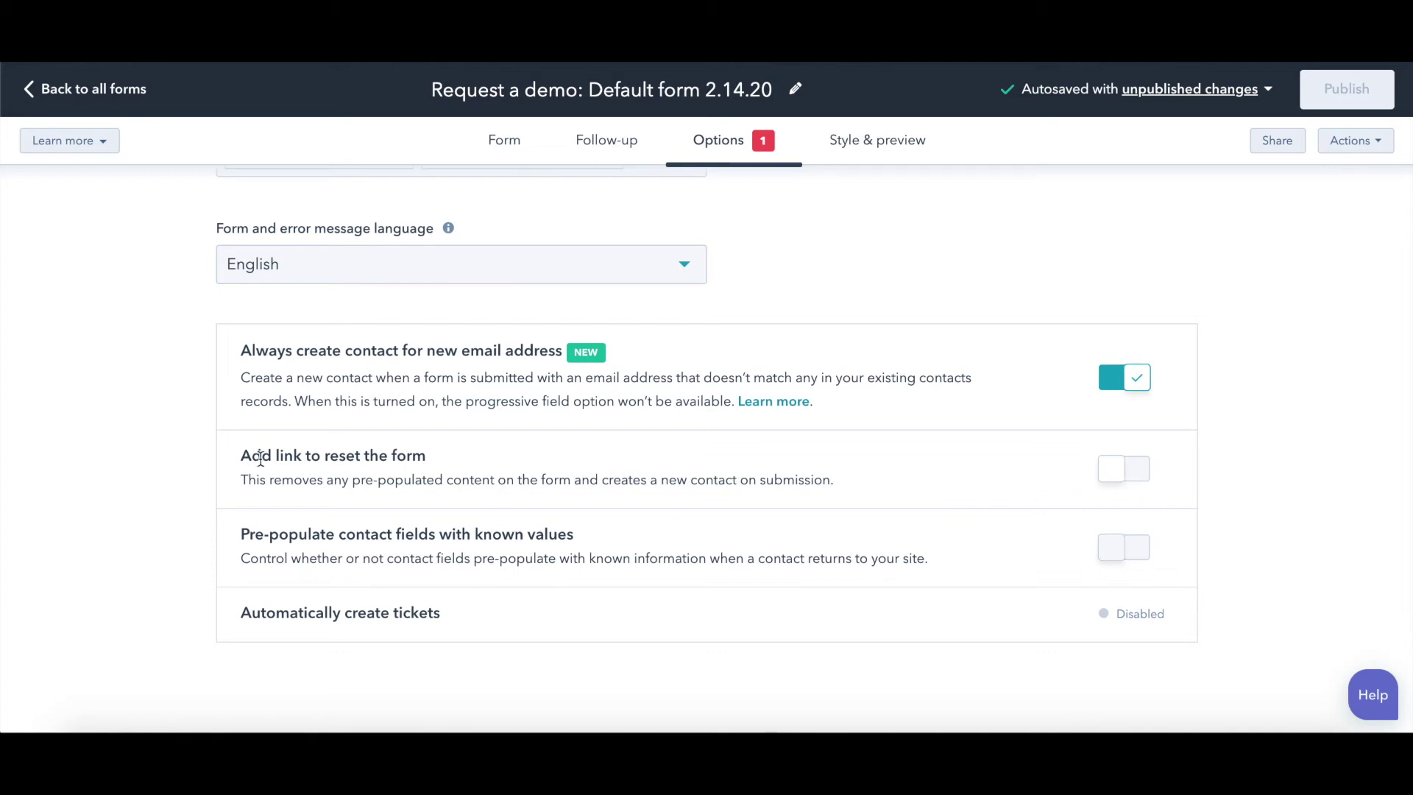
left_click(1117, 474)
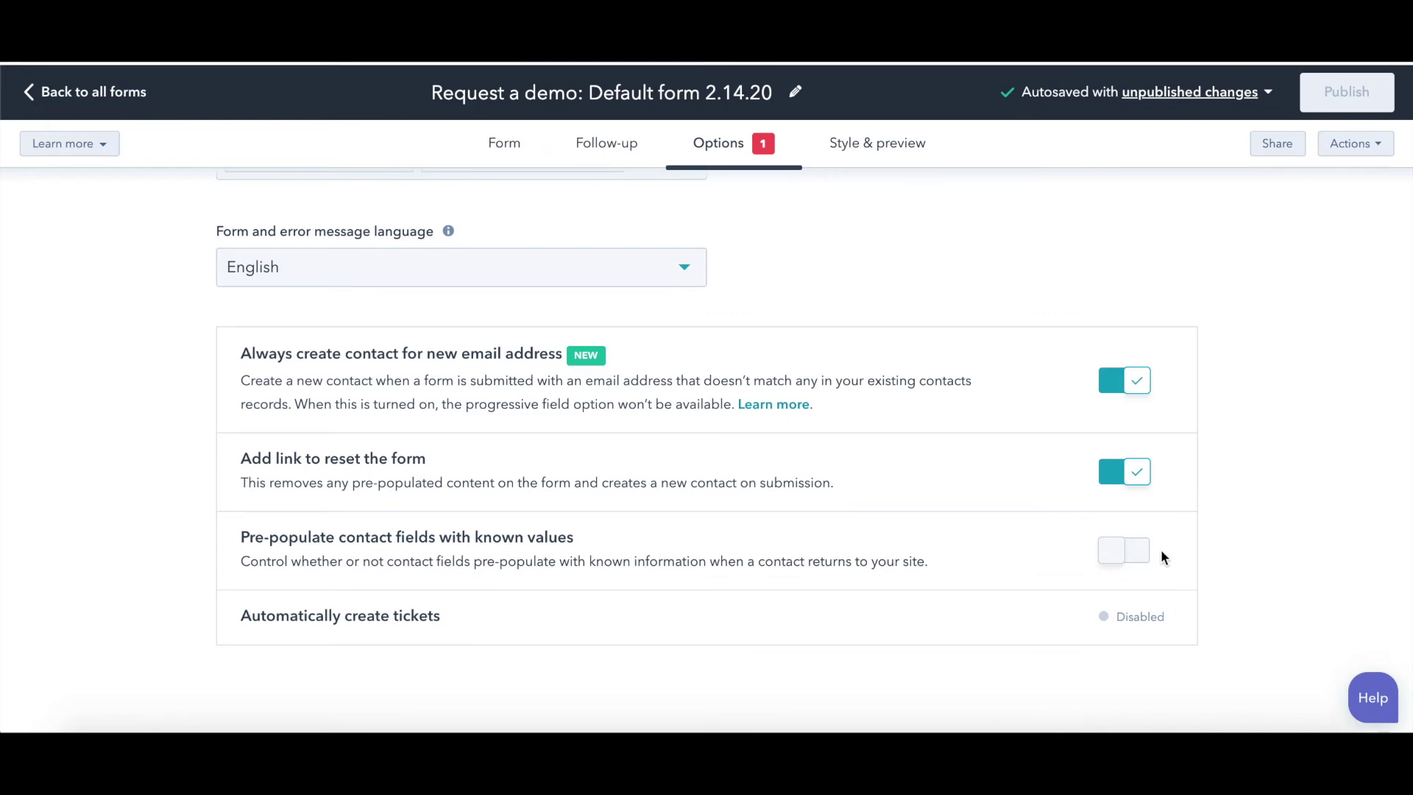
Preview the form's appearance on desktop, tablet and mobile
scroll(810, 243, "up", 3)
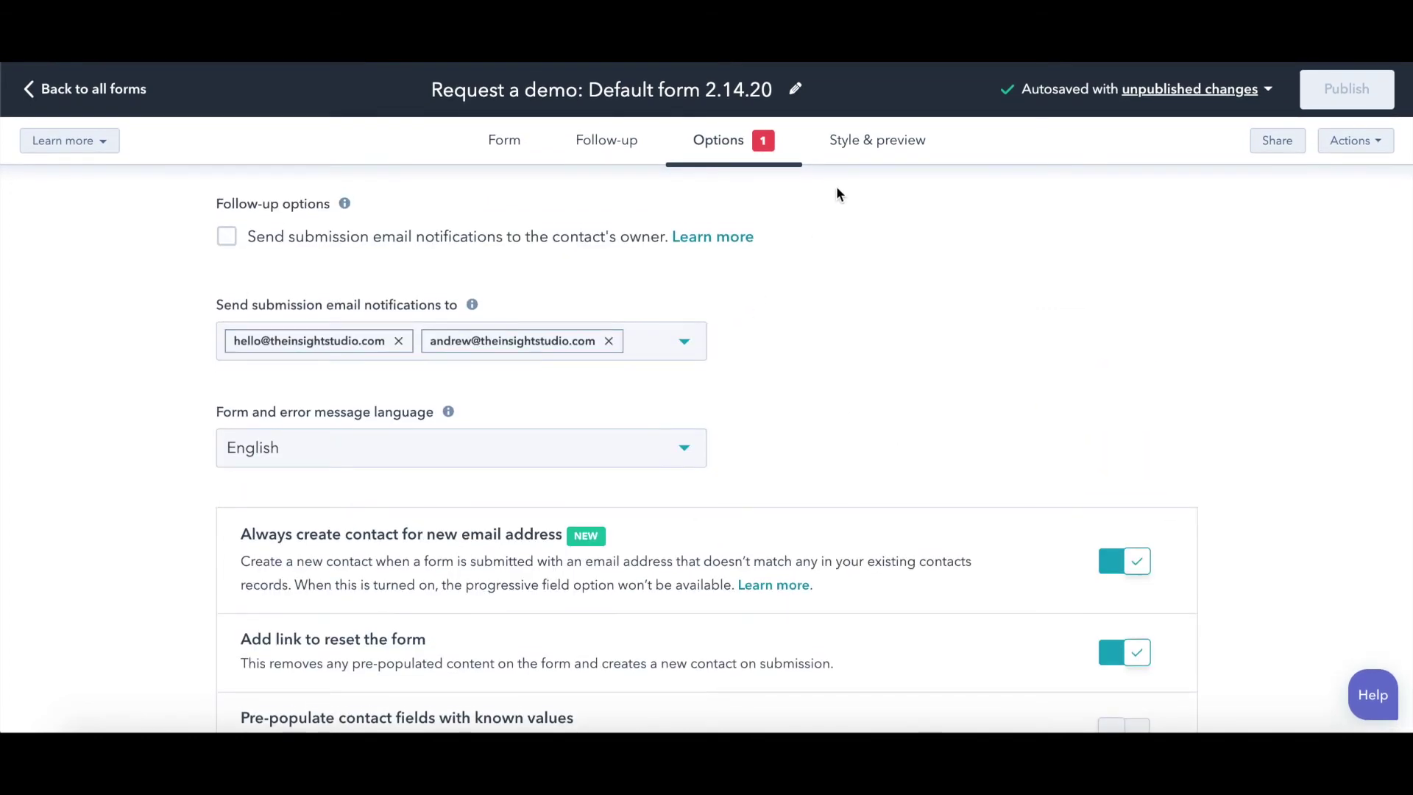
left_click(854, 147)
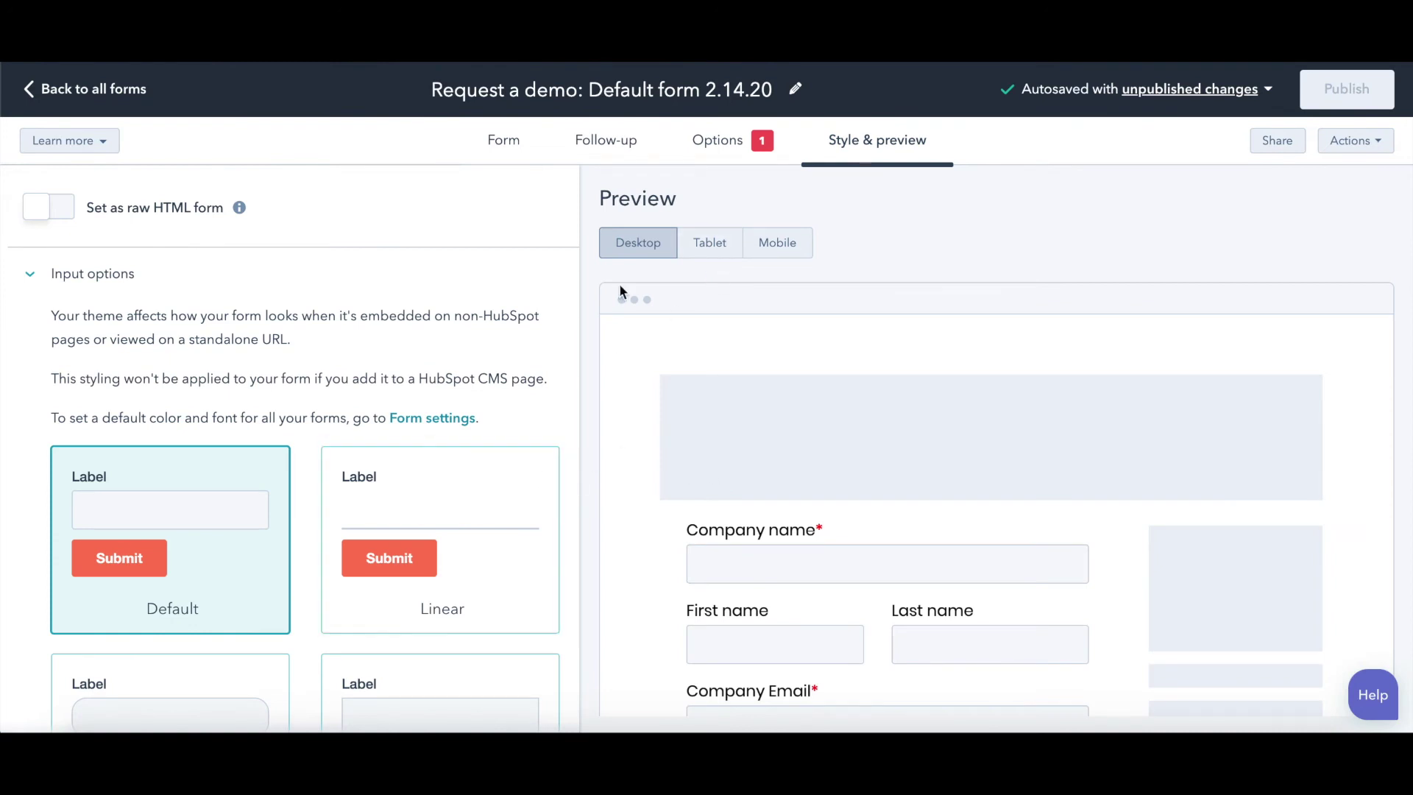
left_click(722, 251)
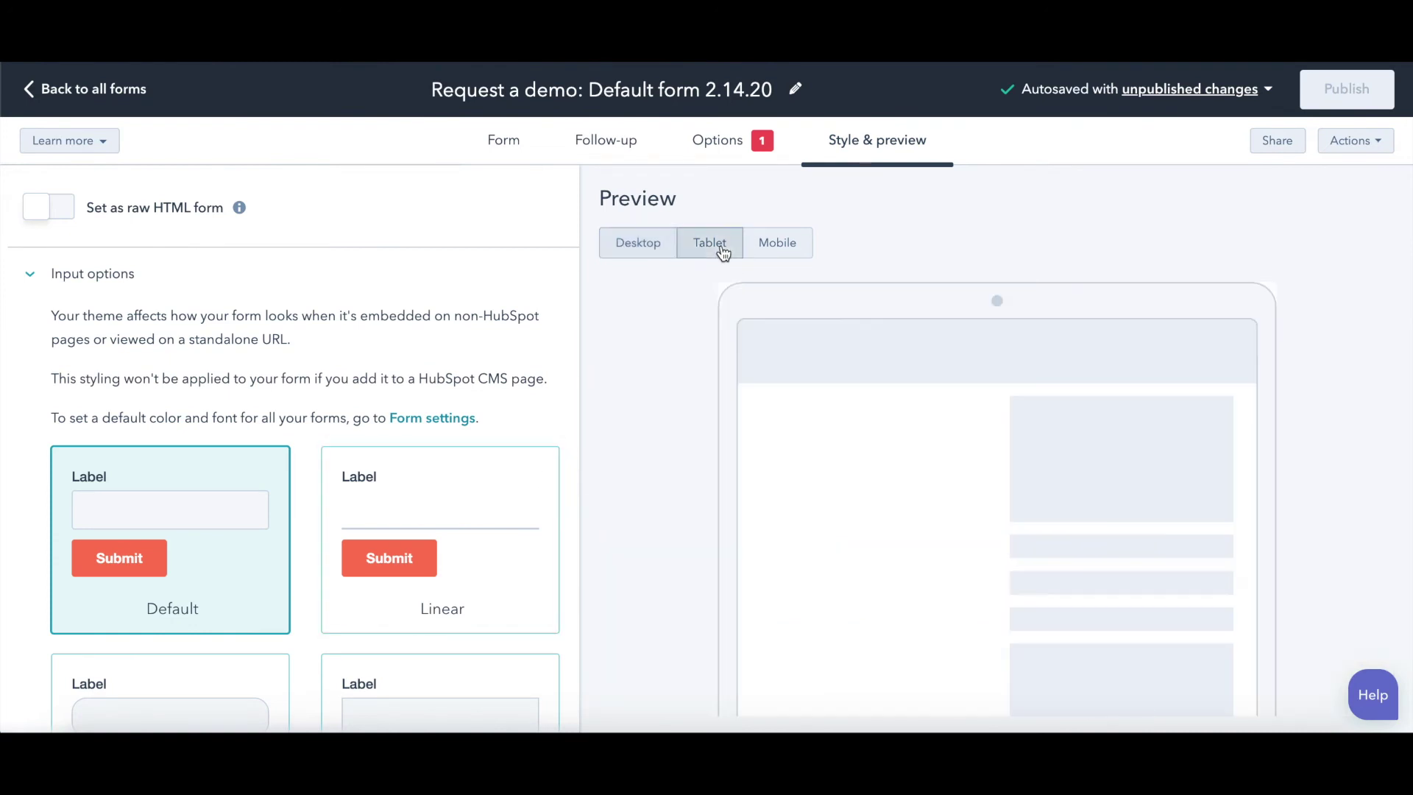
left_click(771, 250)
left_click(631, 247)
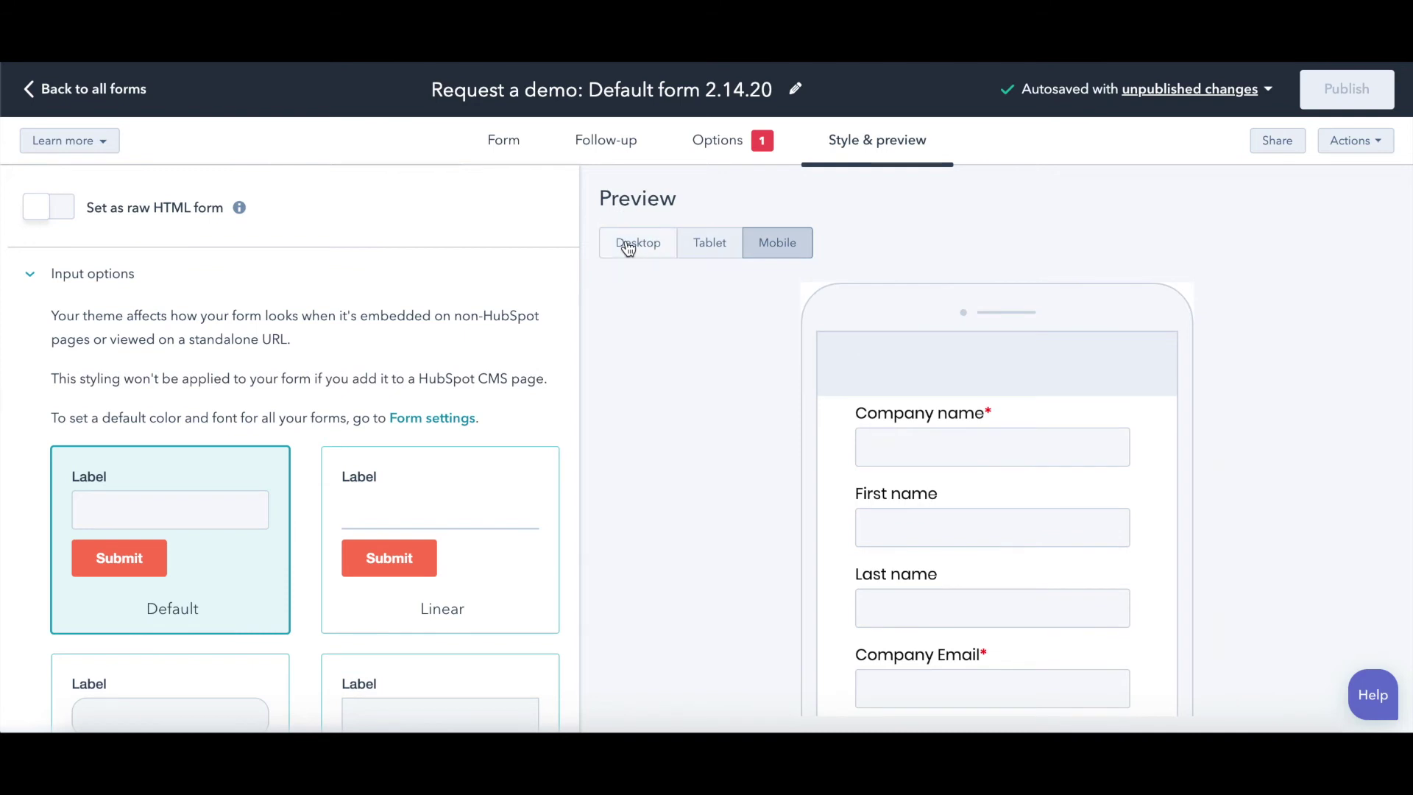
Examine the form's input themes and its style settings for width, text and button
scroll(412, 413, "down", 1)
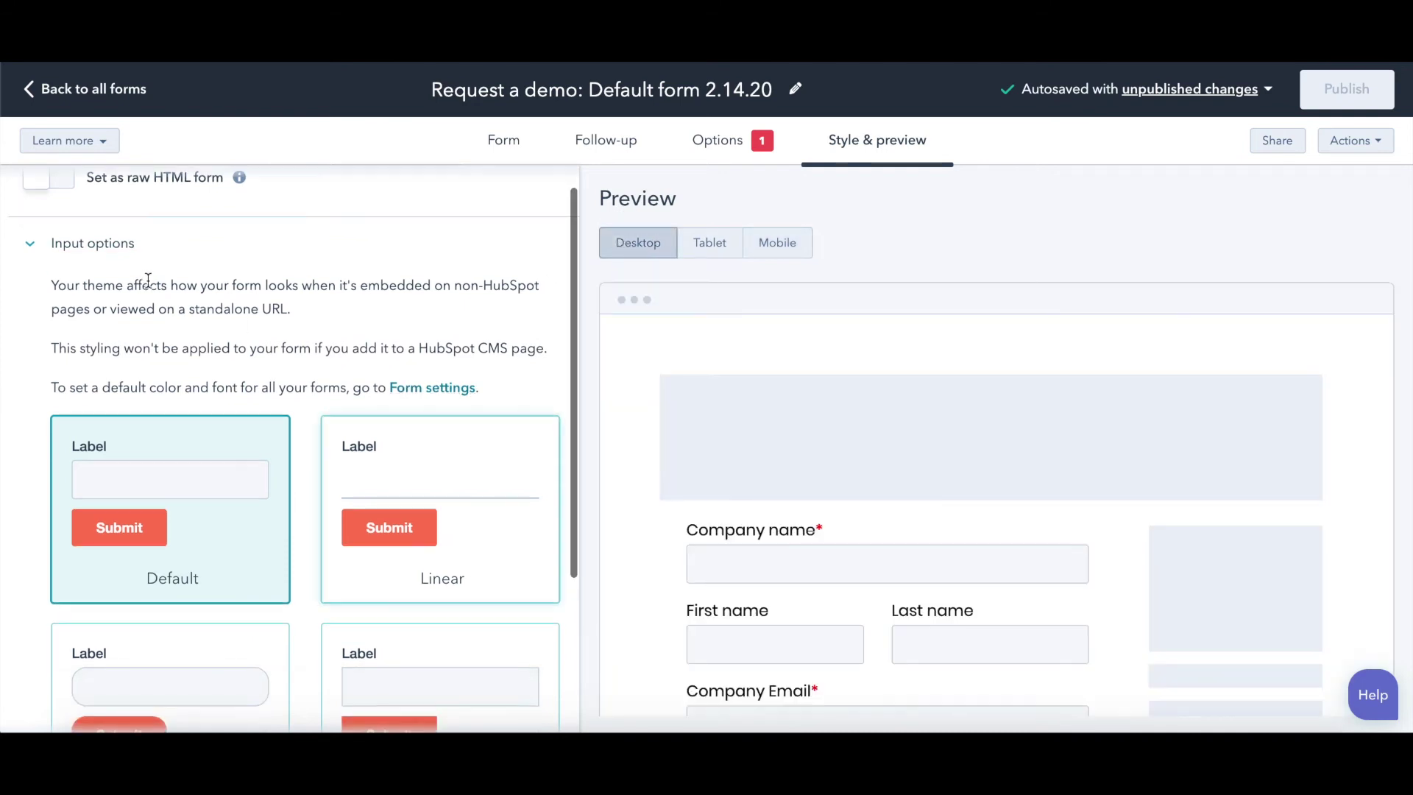
scroll(184, 405, "down", 3)
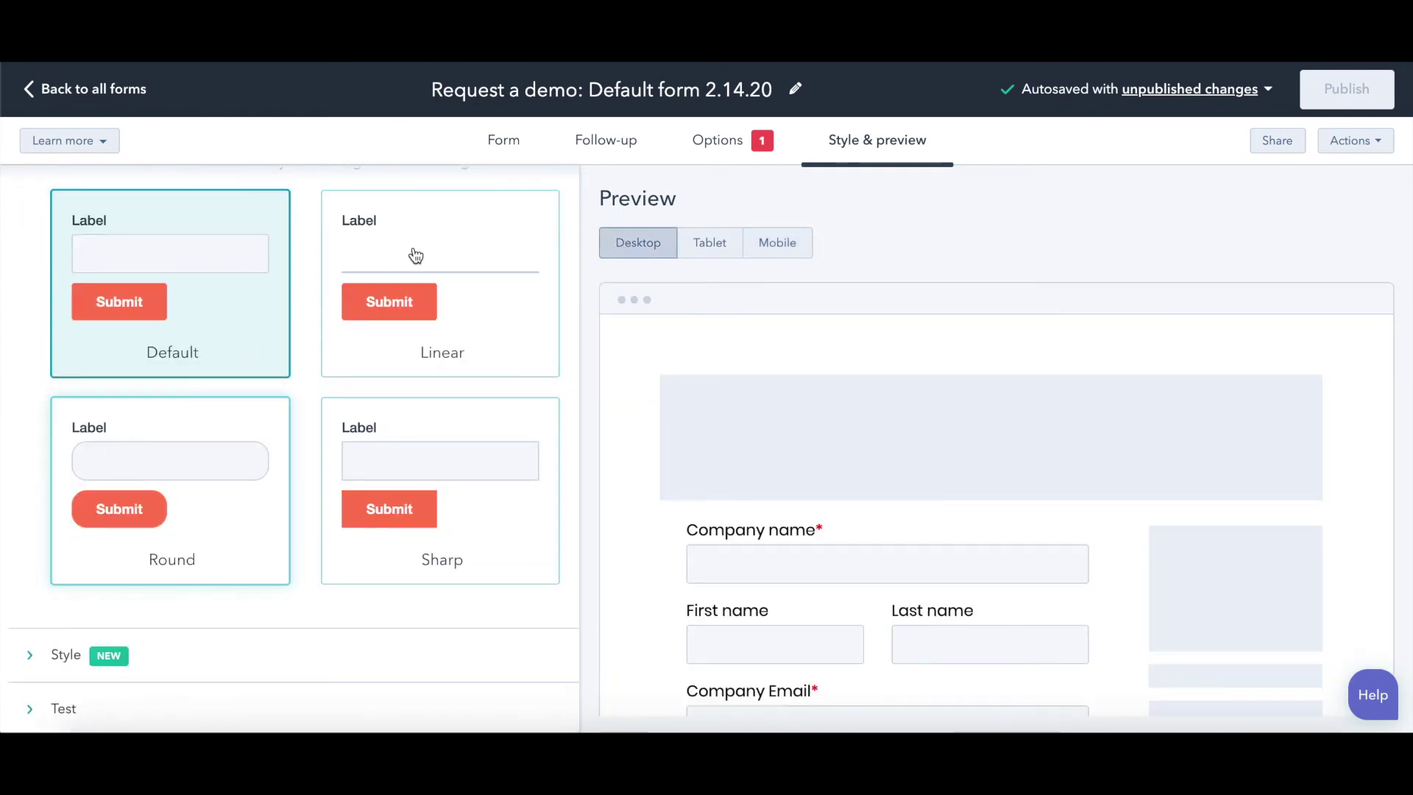
left_click(32, 656)
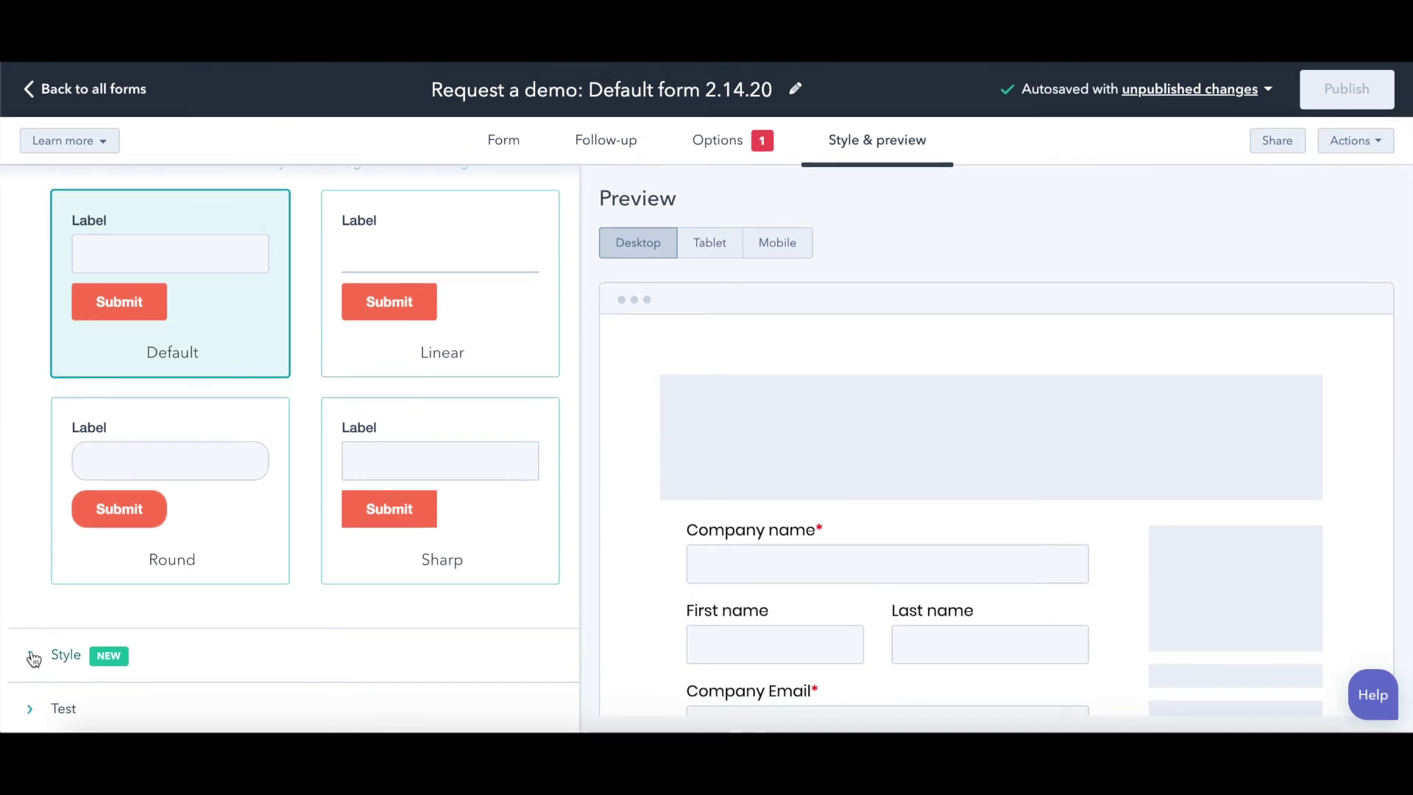
left_click(343, 515)
scroll(280, 515, "down", 4)
scroll(353, 508, "down", 4)
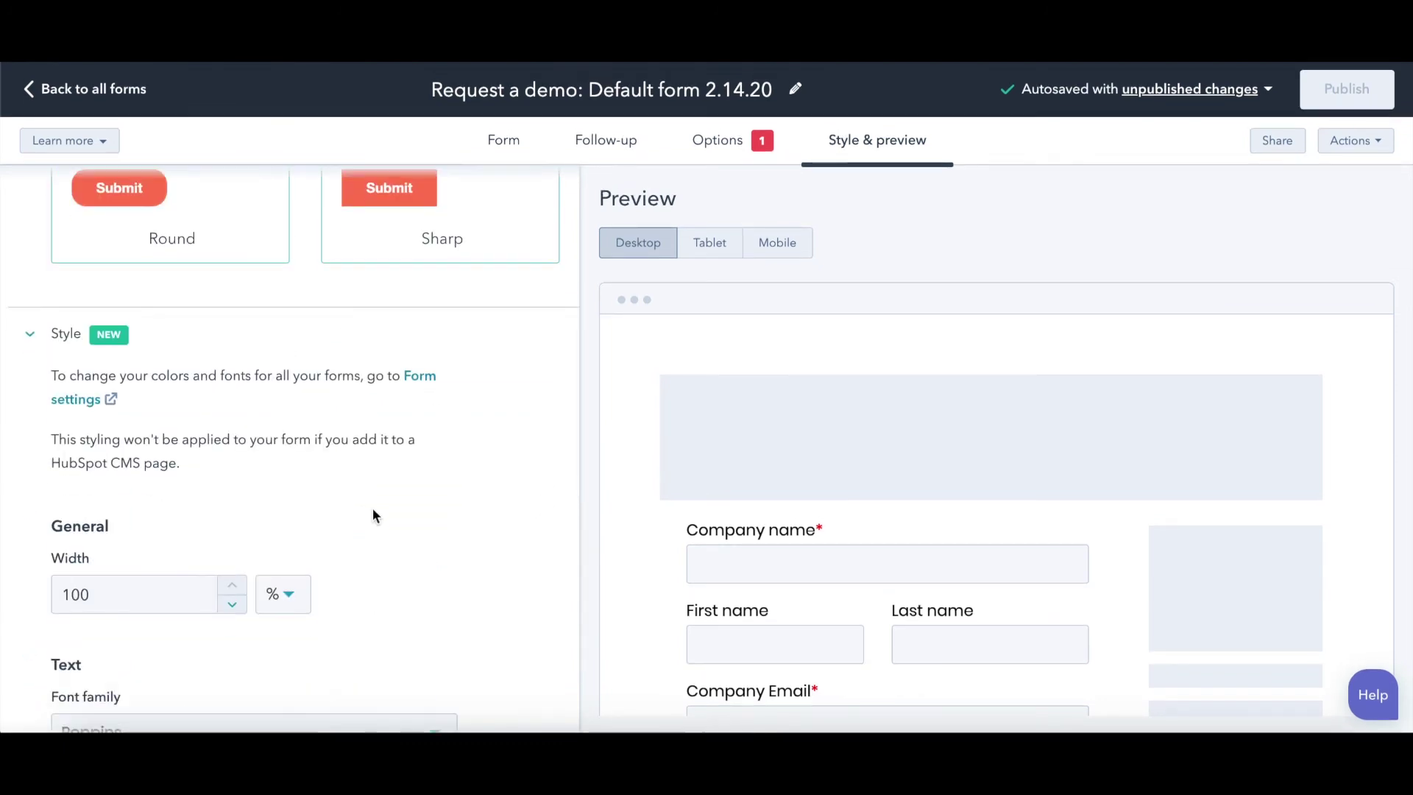
scroll(375, 516, "down", 3)
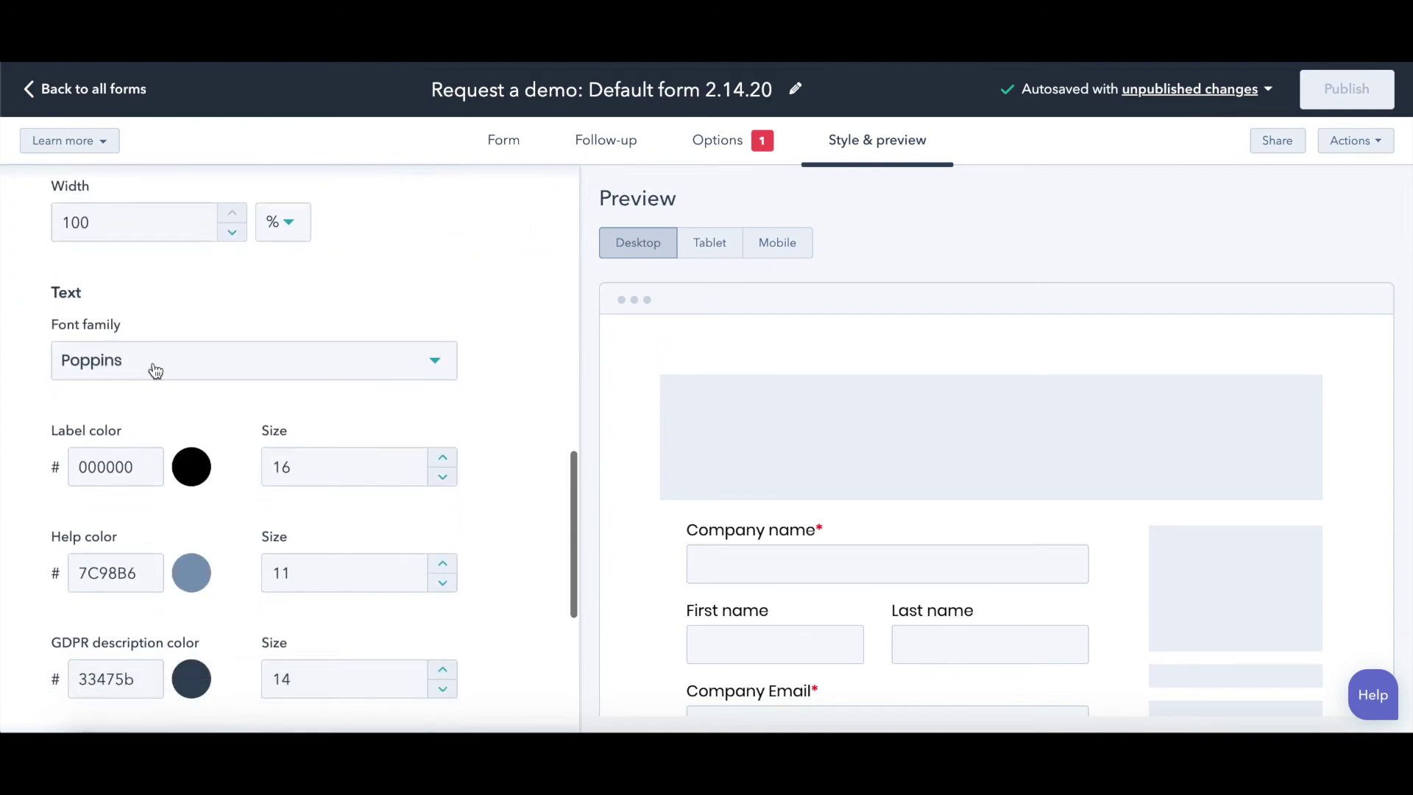
scroll(200, 414, "down", 1)
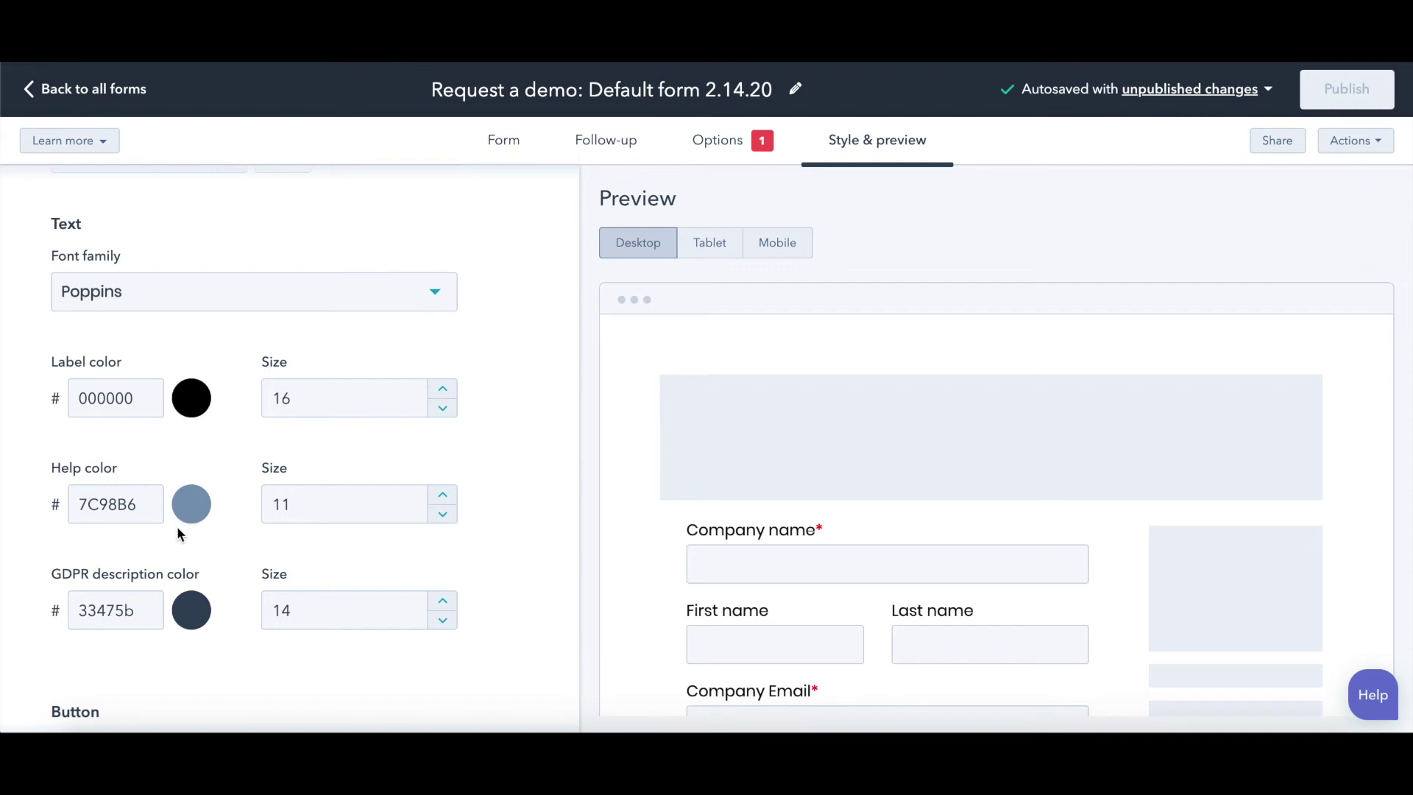
scroll(211, 553, "down", 1)
scroll(212, 559, "down", 2)
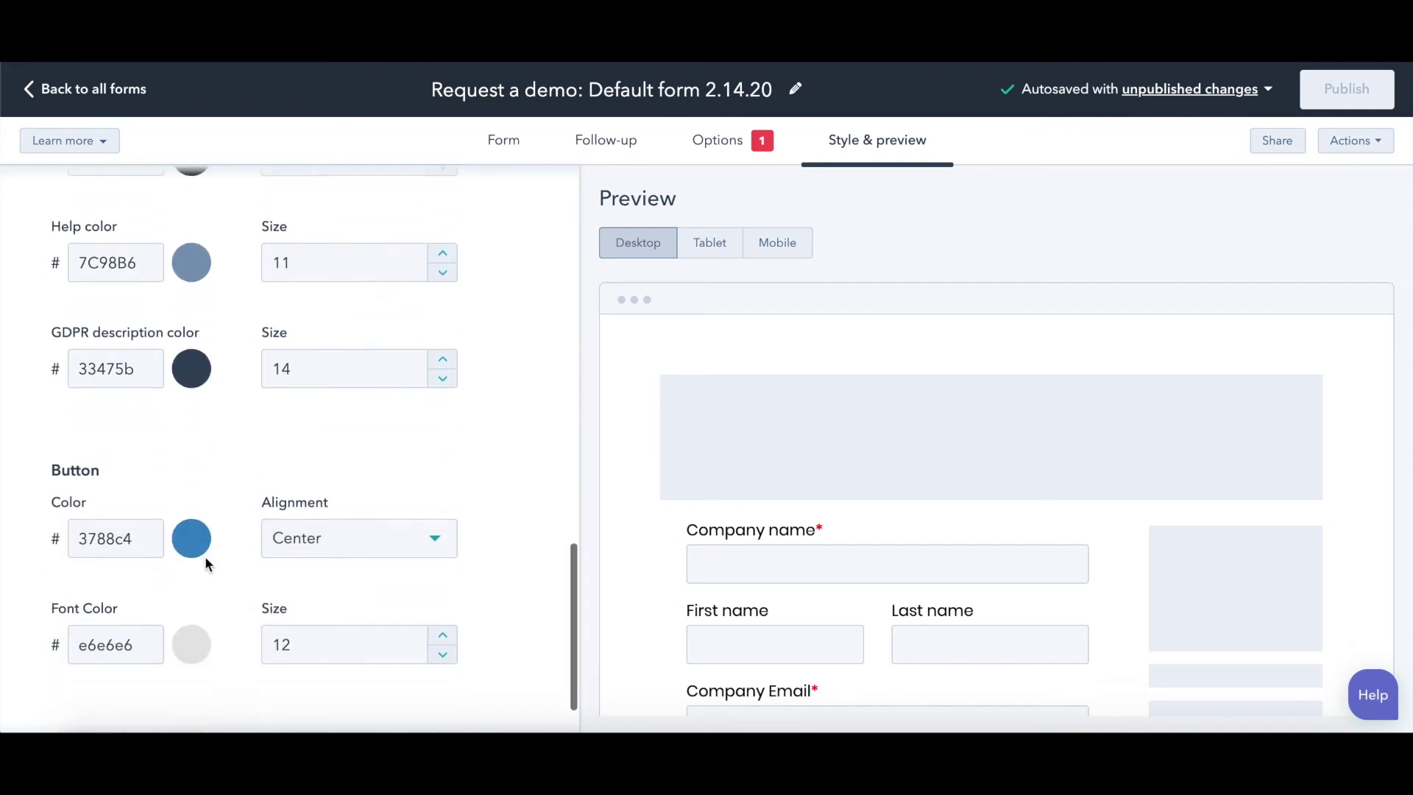
Look at the colour picker for the form's button colour and close it without changing the colour
left_click(200, 543)
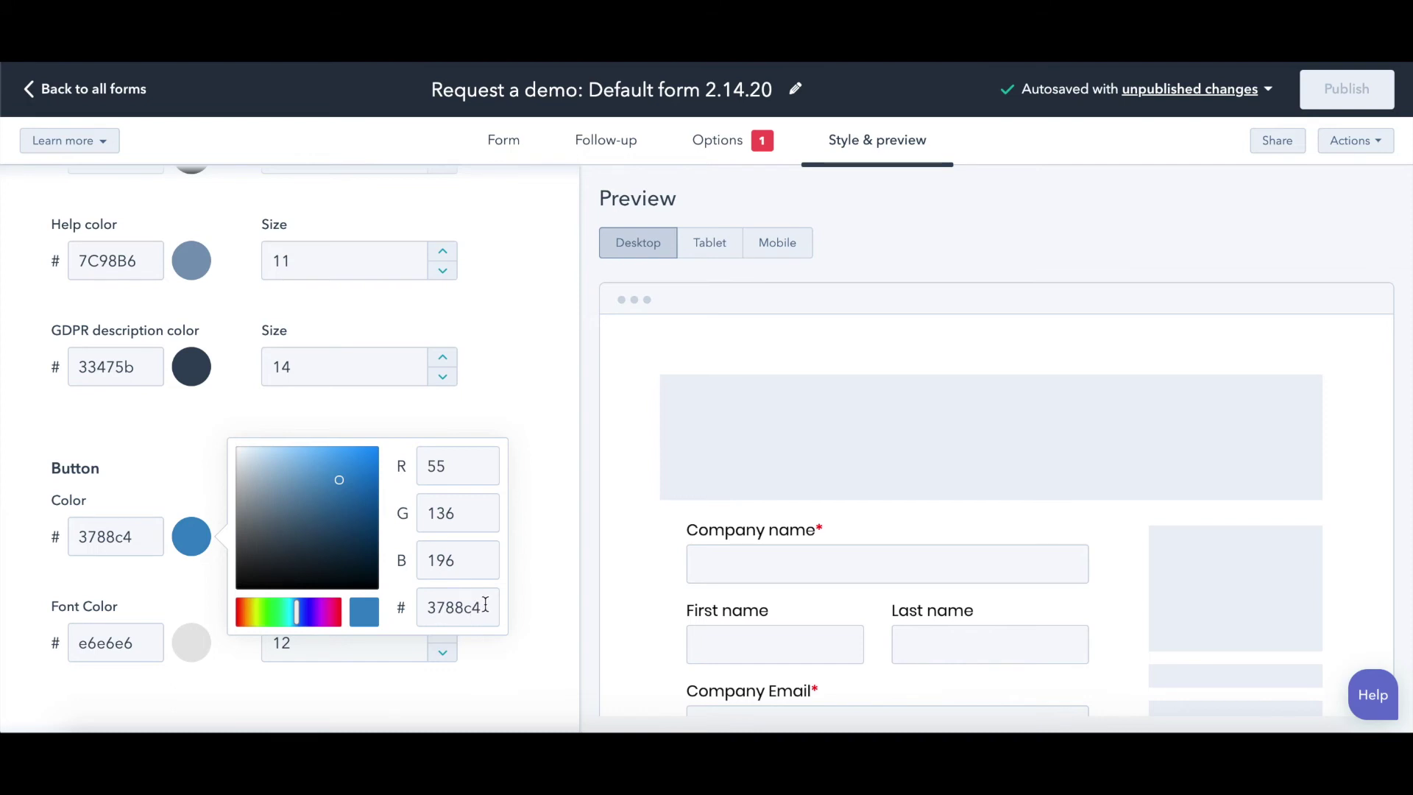
left_click(285, 699)
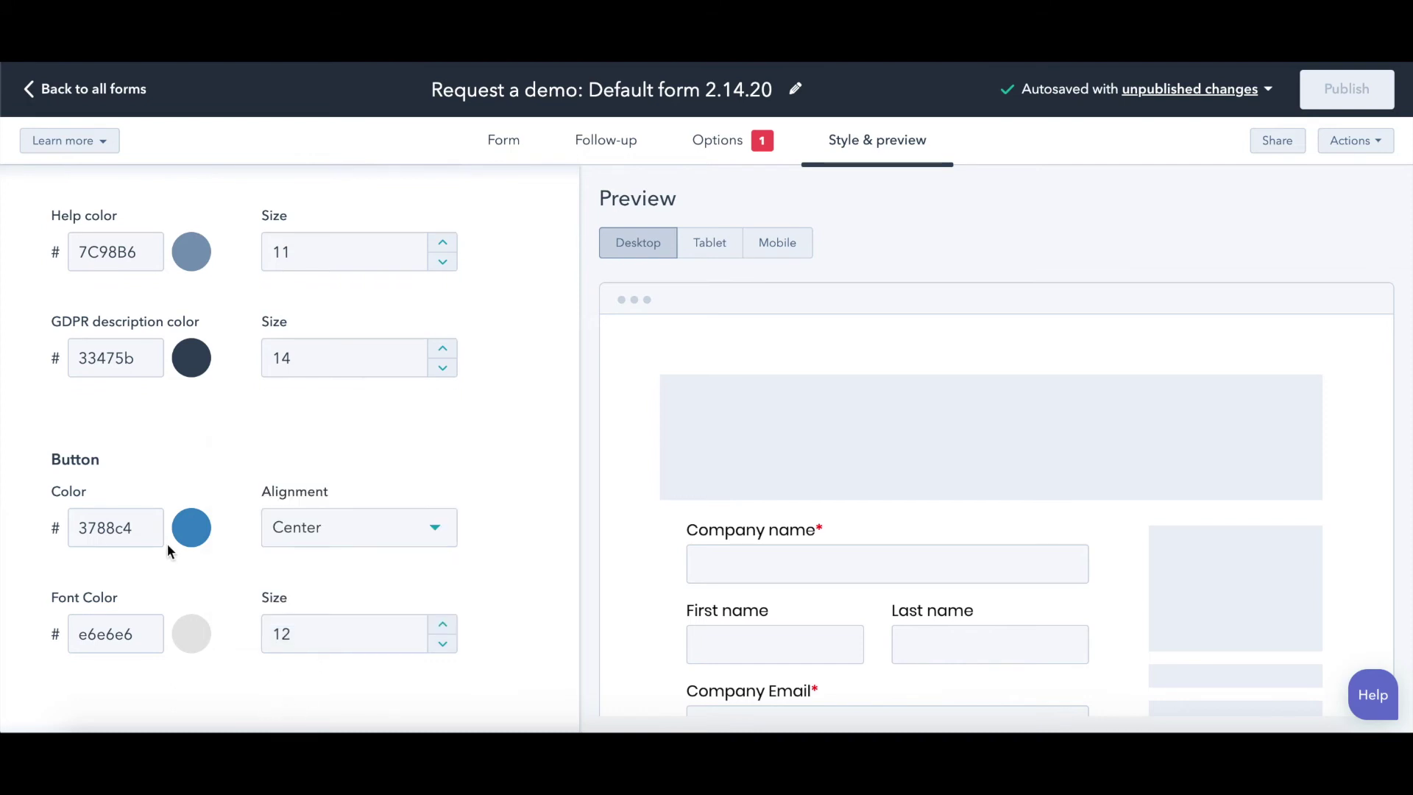
scroll(167, 549, "down", 1)
left_click(205, 468)
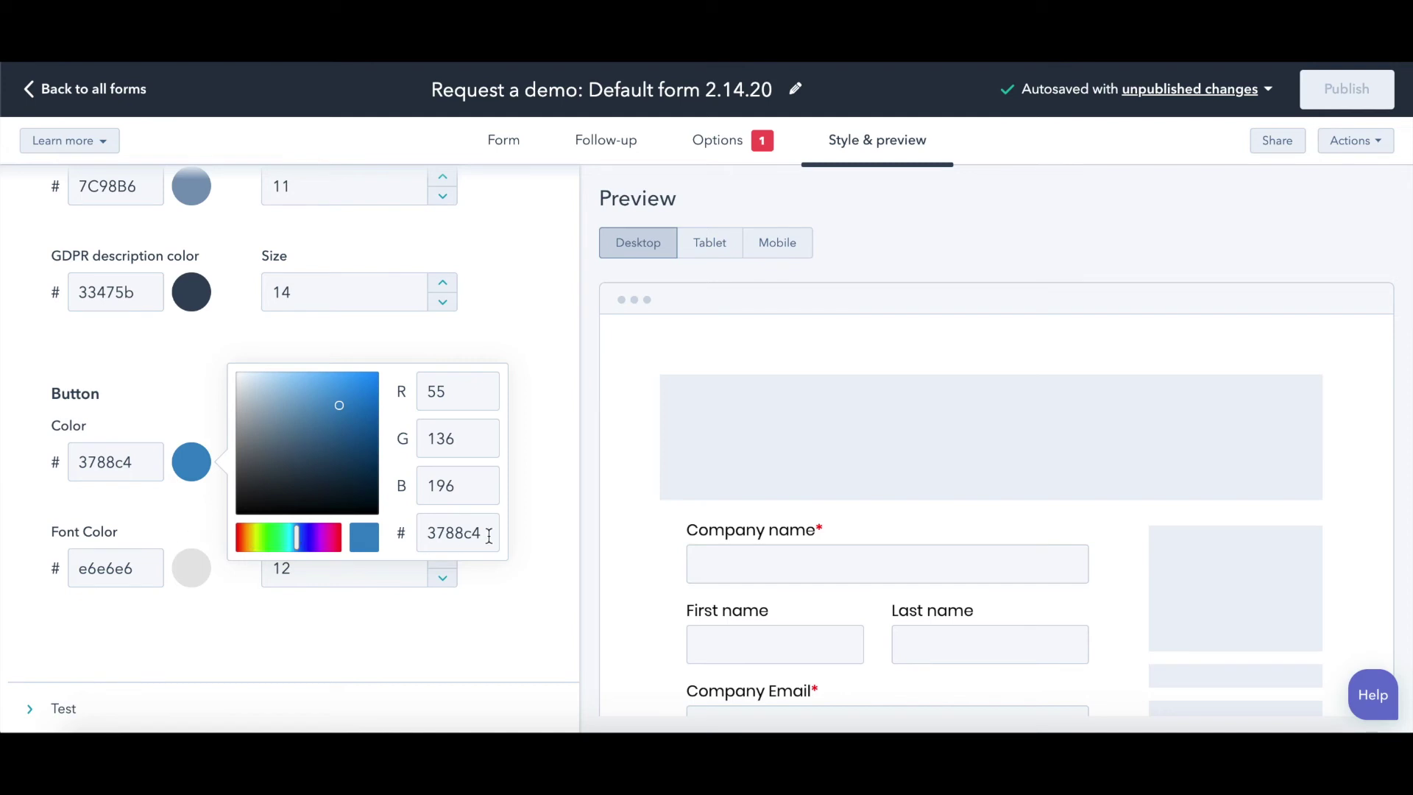
left_click(519, 647)
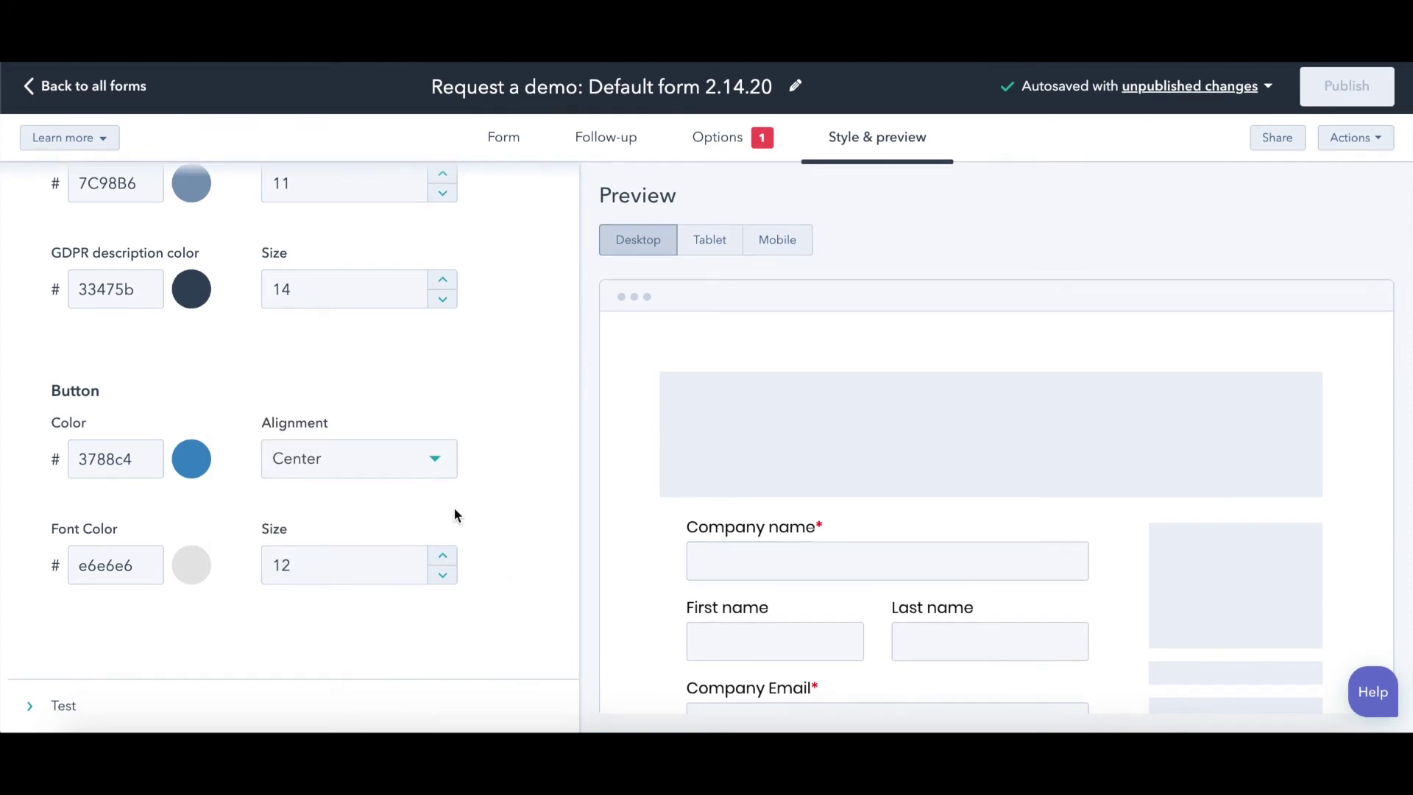
Check the submit button in the desktop preview and review the style settings again
scroll(858, 518, "down", 10)
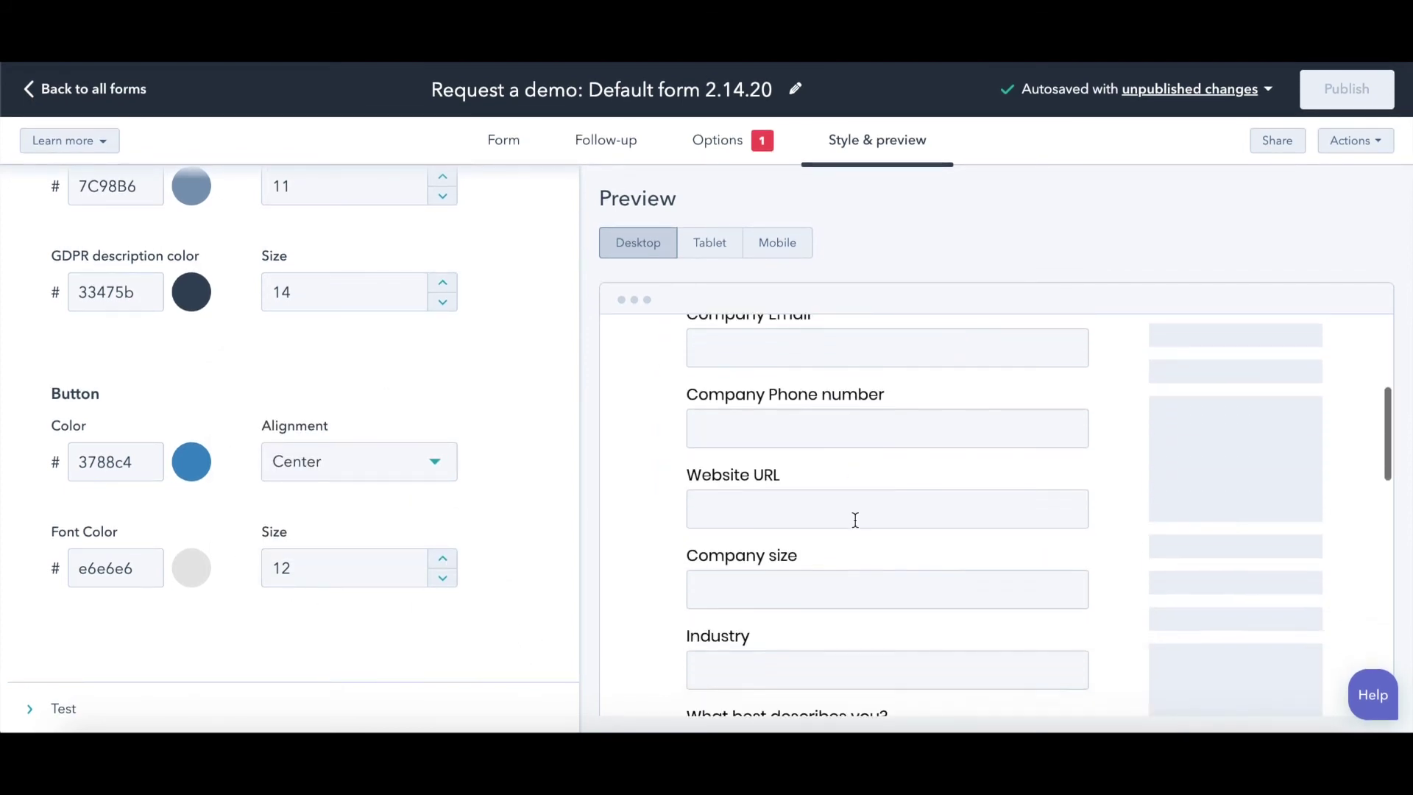
scroll(852, 524, "down", 1)
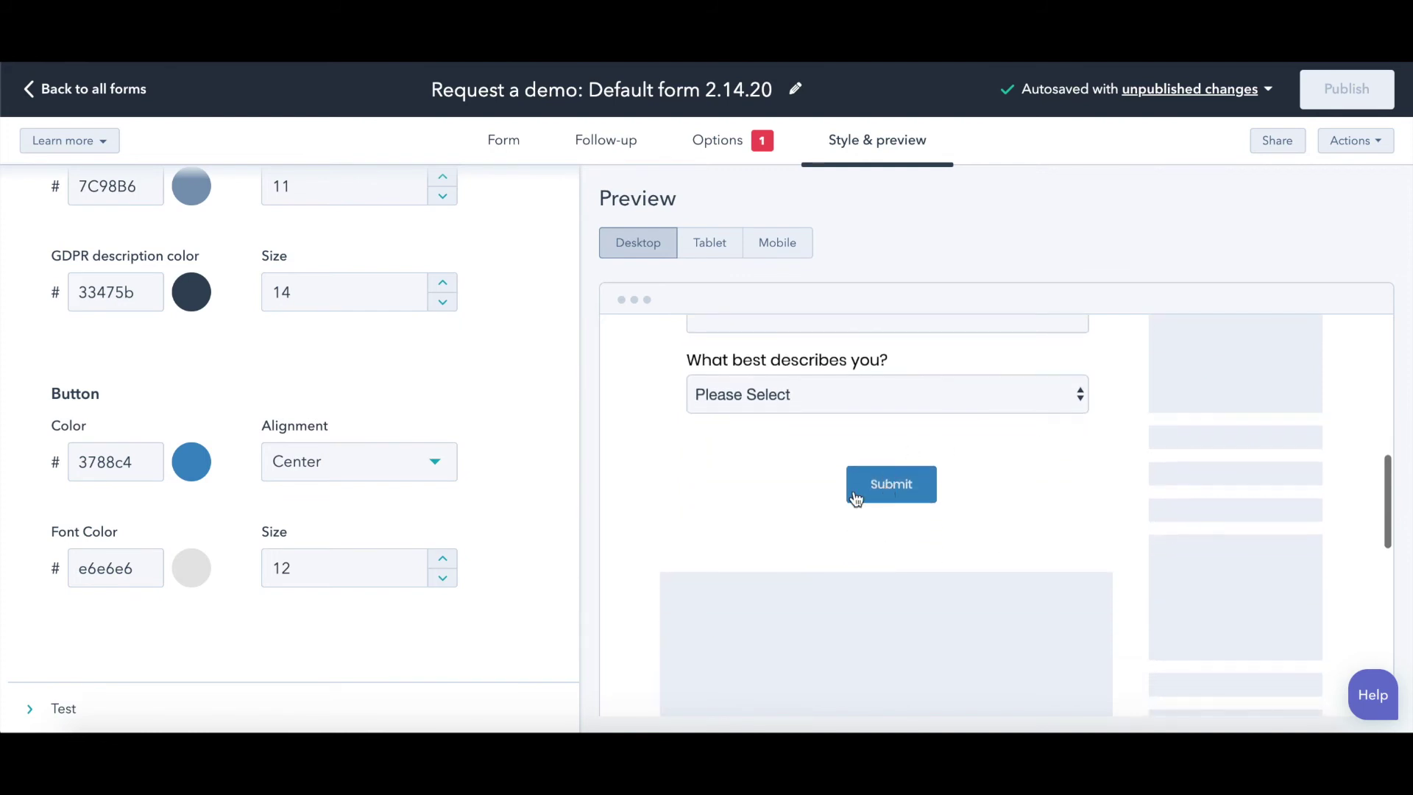
scroll(302, 589, "up", 6)
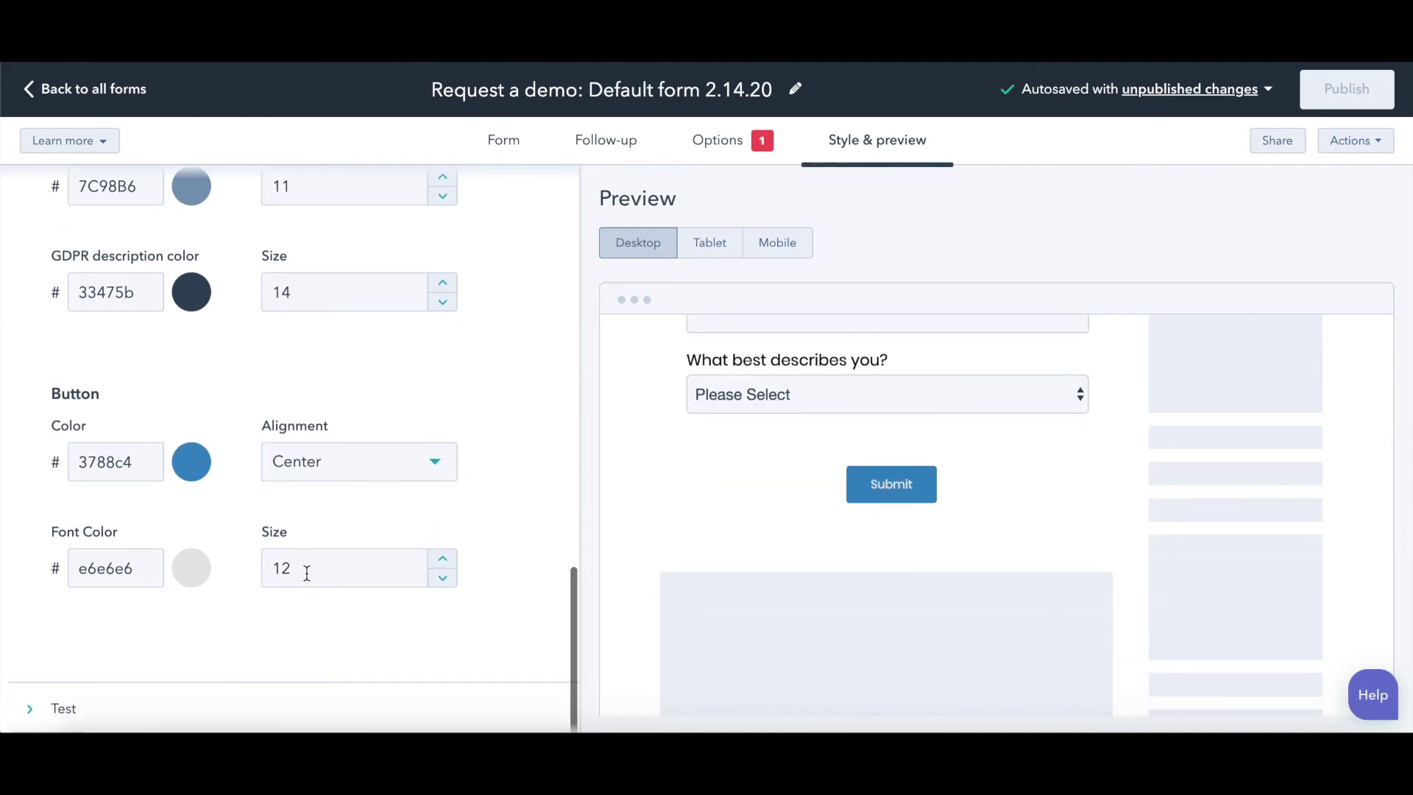
scroll(294, 567, "up", 9)
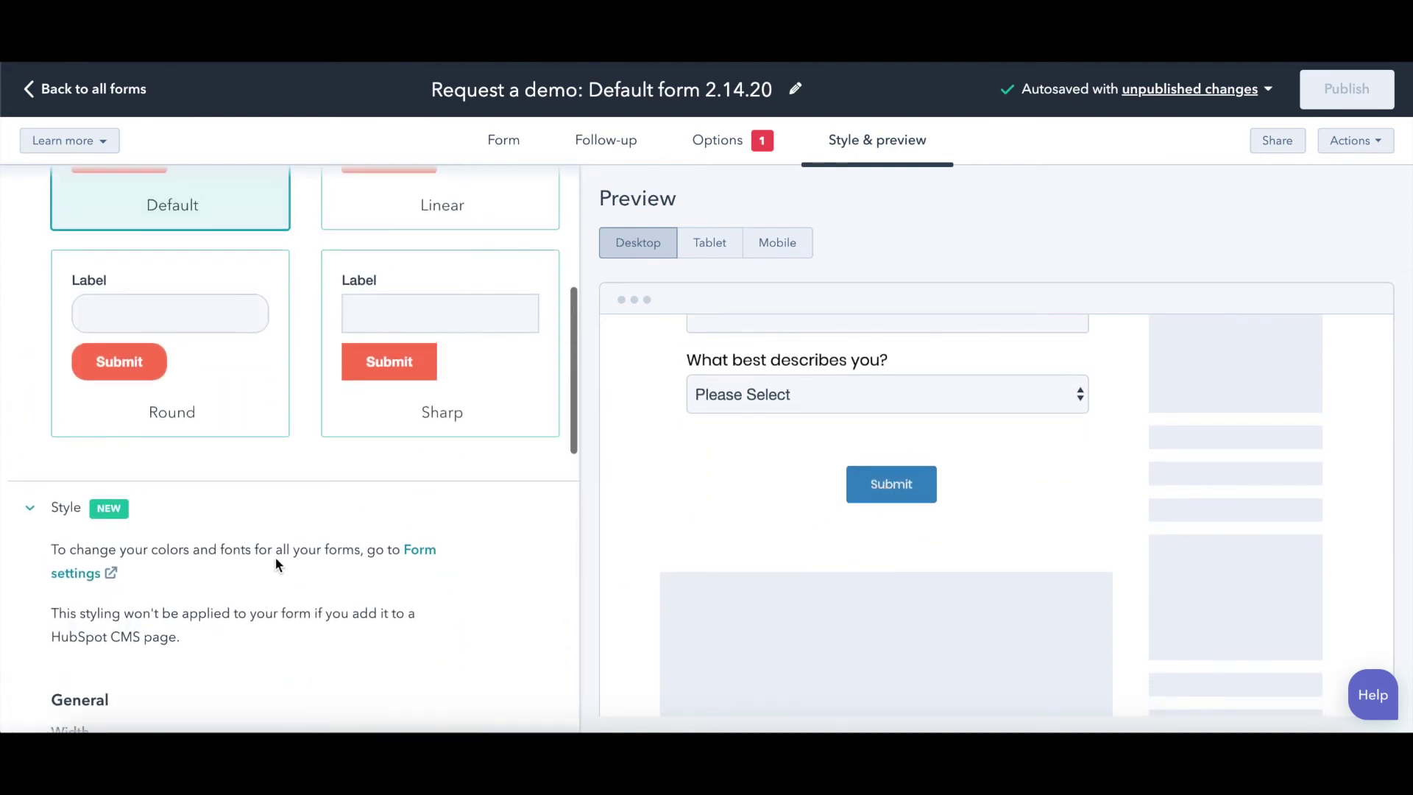
scroll(274, 564, "down", 5)
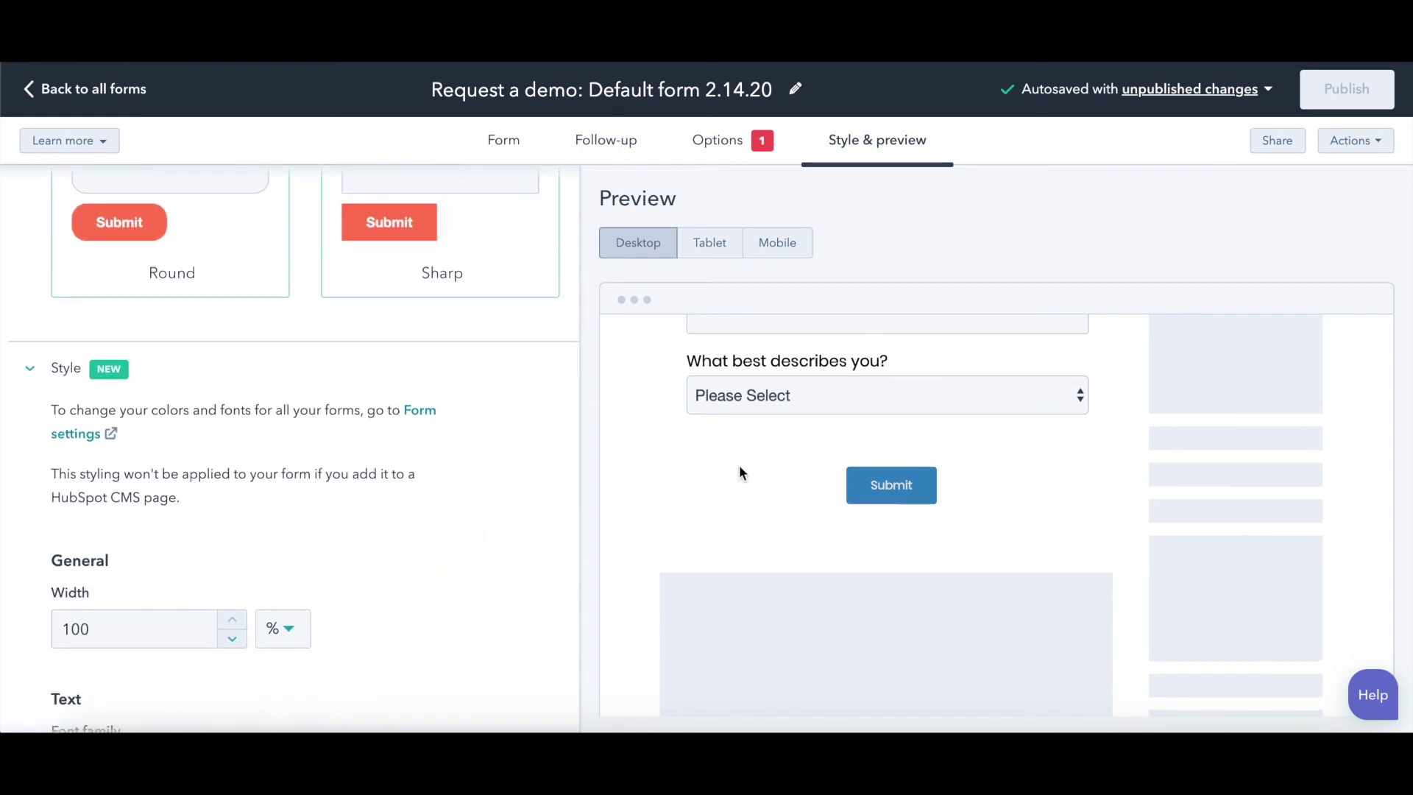
scroll(739, 465, "up", 1)
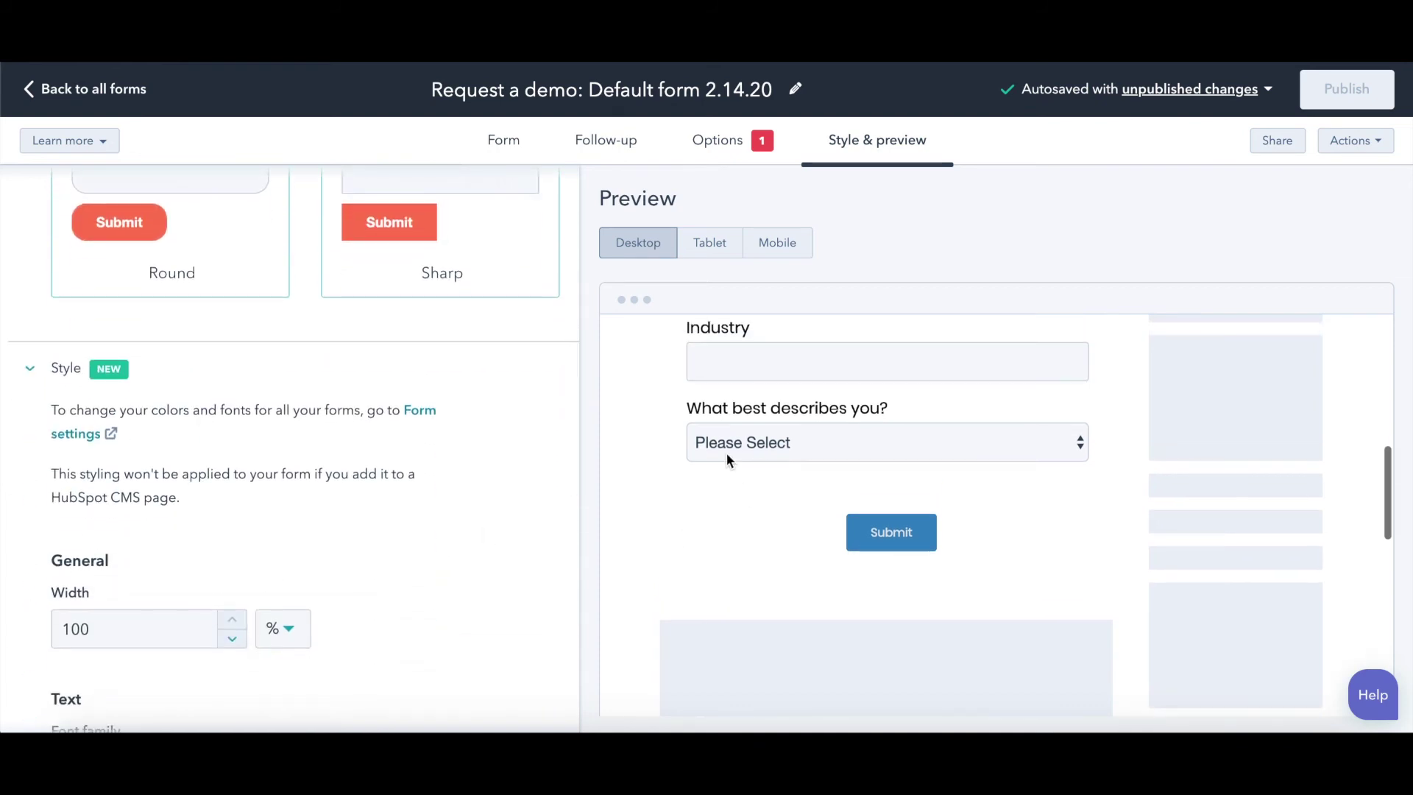
Change the submit button's label to "I'm ready for a demo!"
left_click(505, 148)
scroll(780, 570, "down", 15)
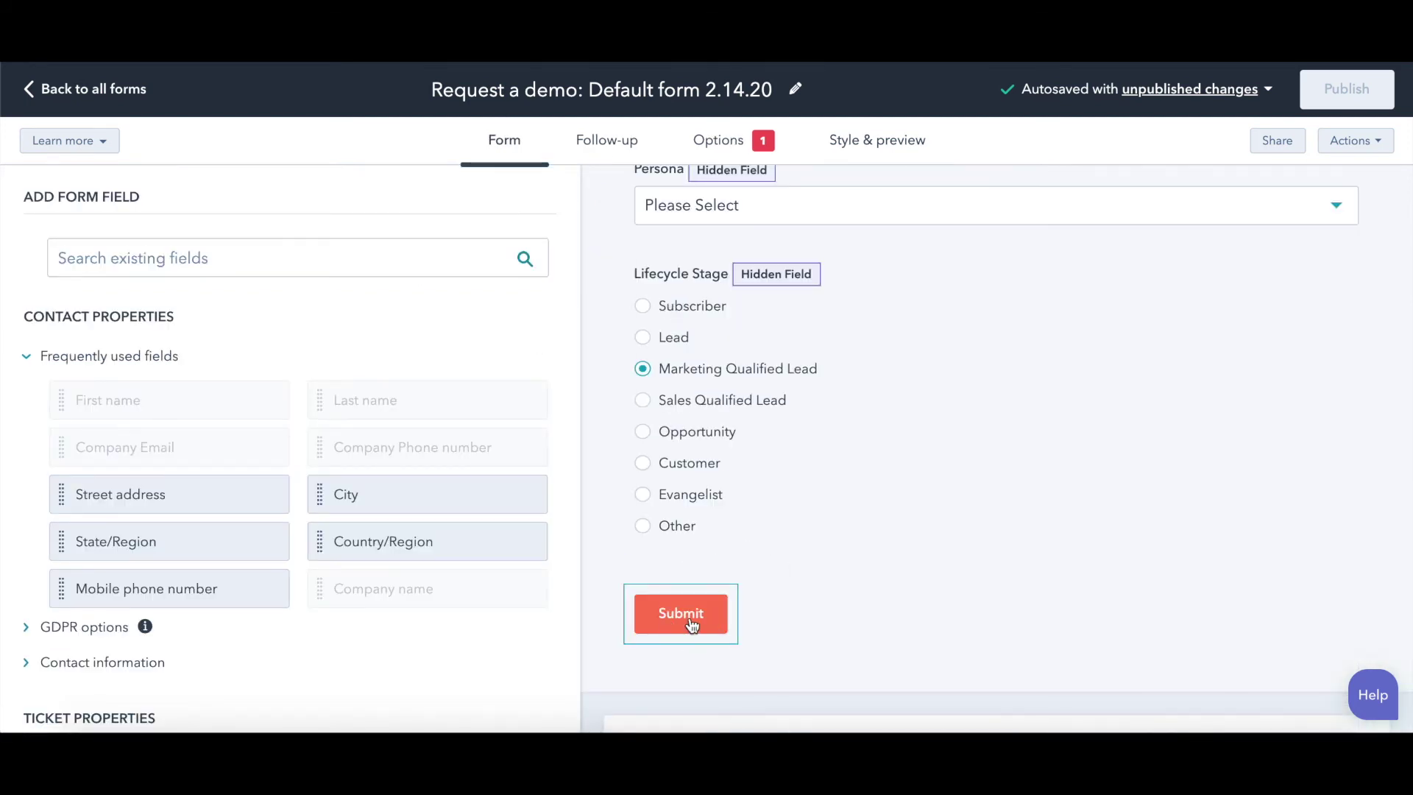
left_click(684, 624)
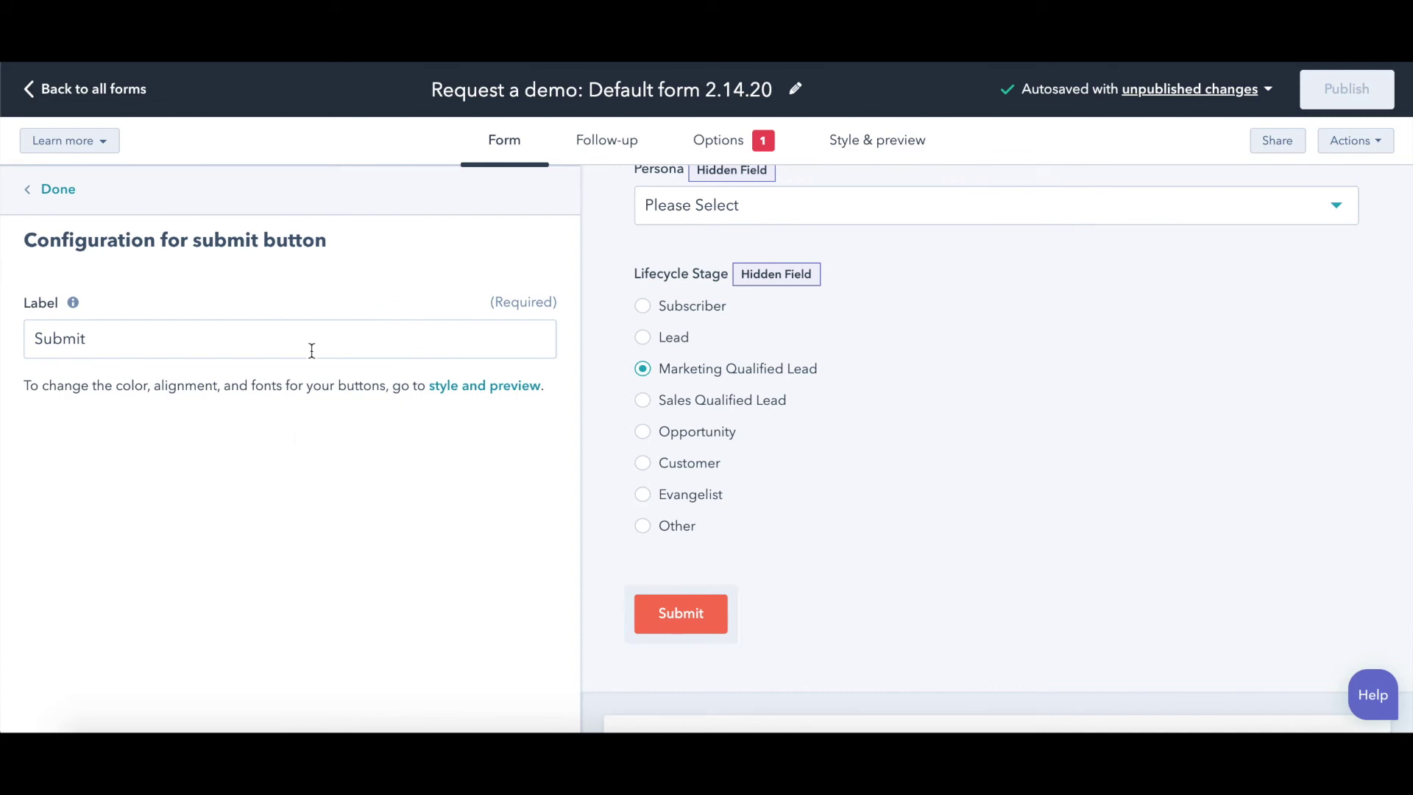
left_click_drag(142, 337, 7, 328)
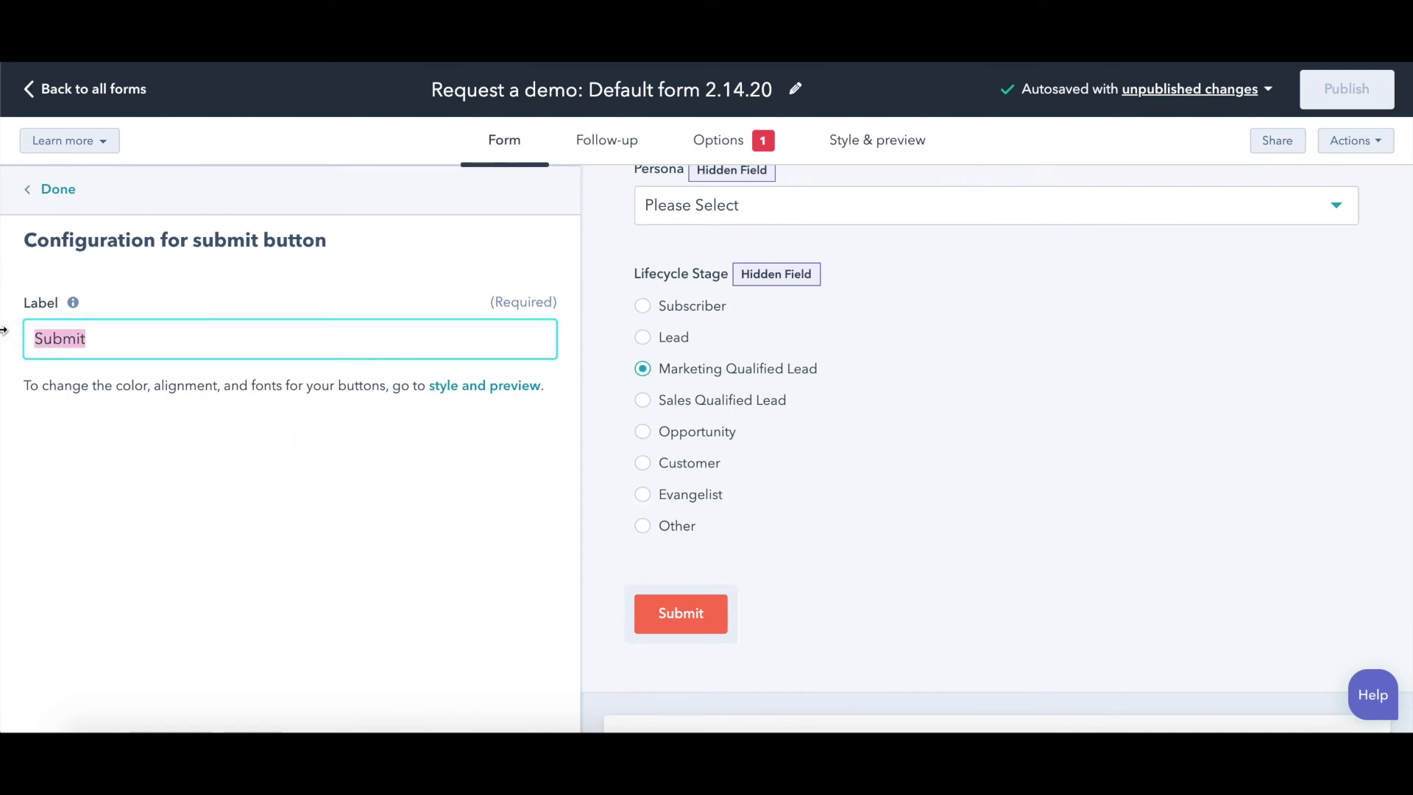
type("I'")
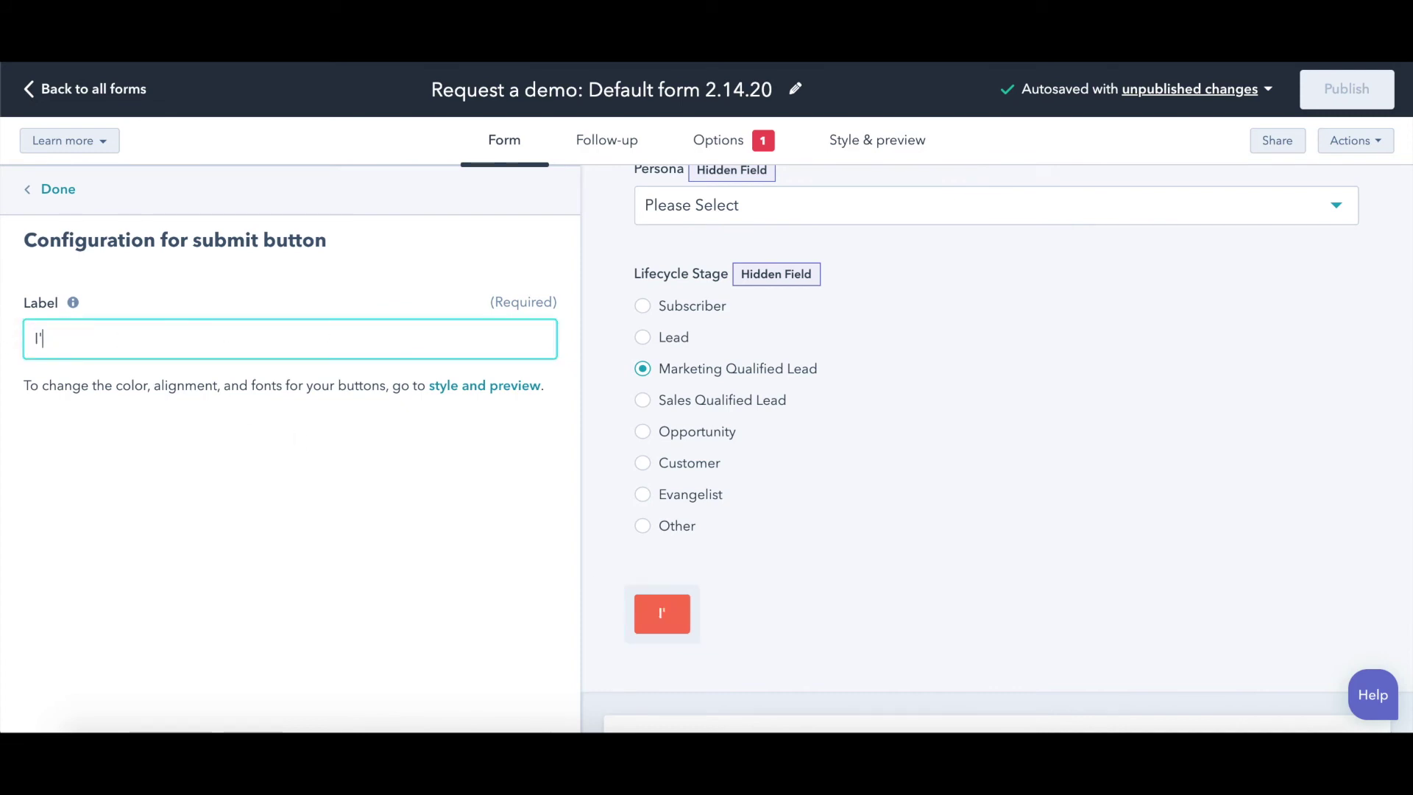
type("m ready for a demo!")
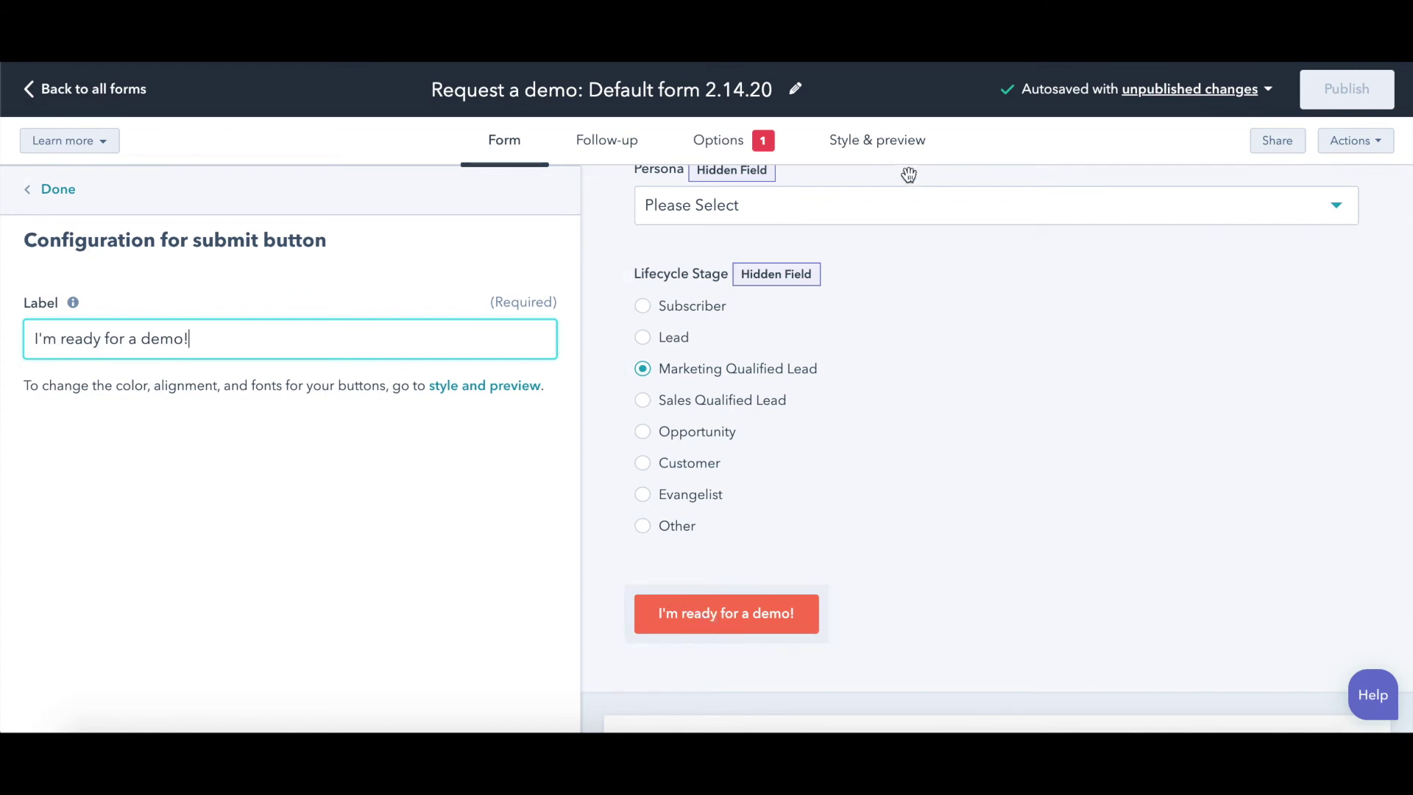
Check the form and its relabelled submit button in the desktop, tablet and mobile previews
left_click(878, 158)
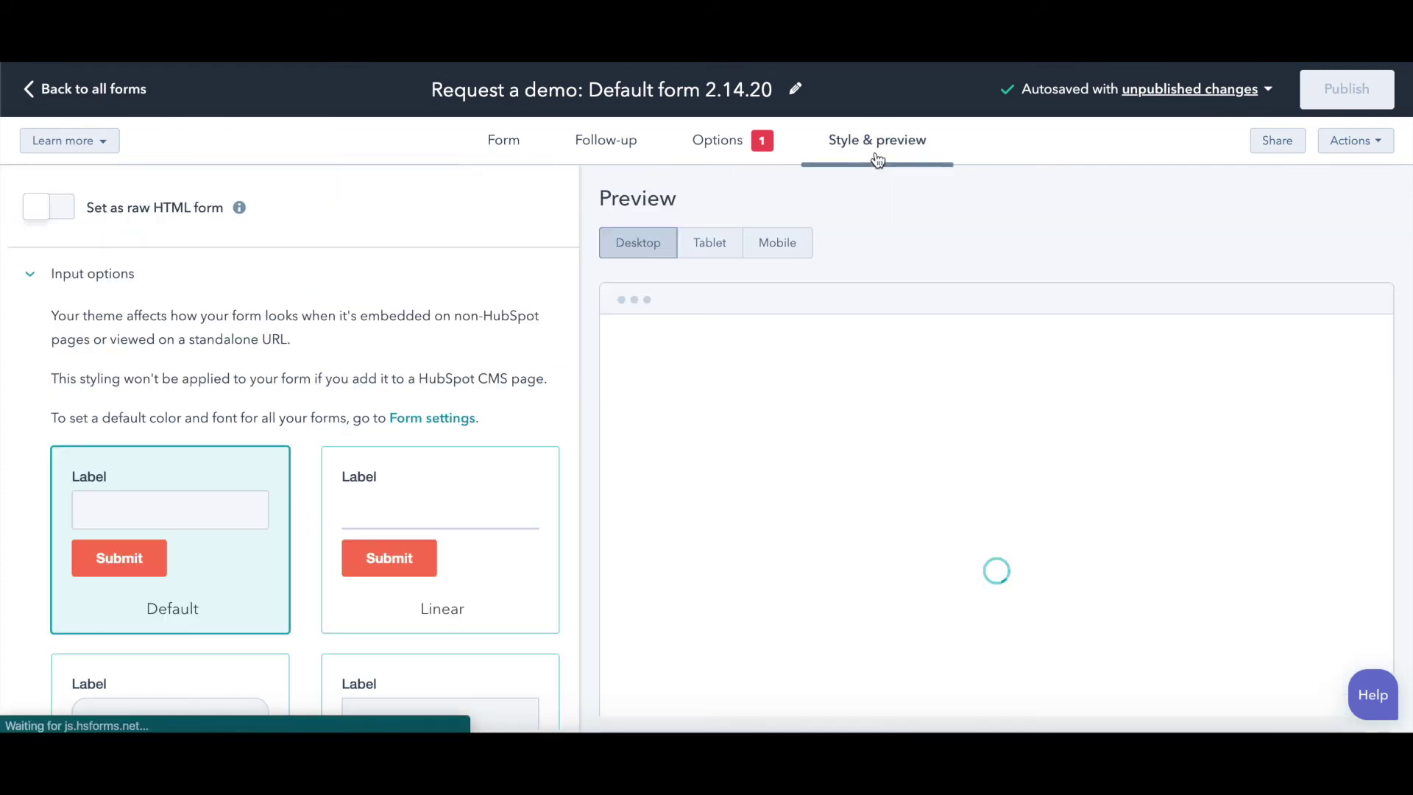
scroll(793, 538, "down", 8)
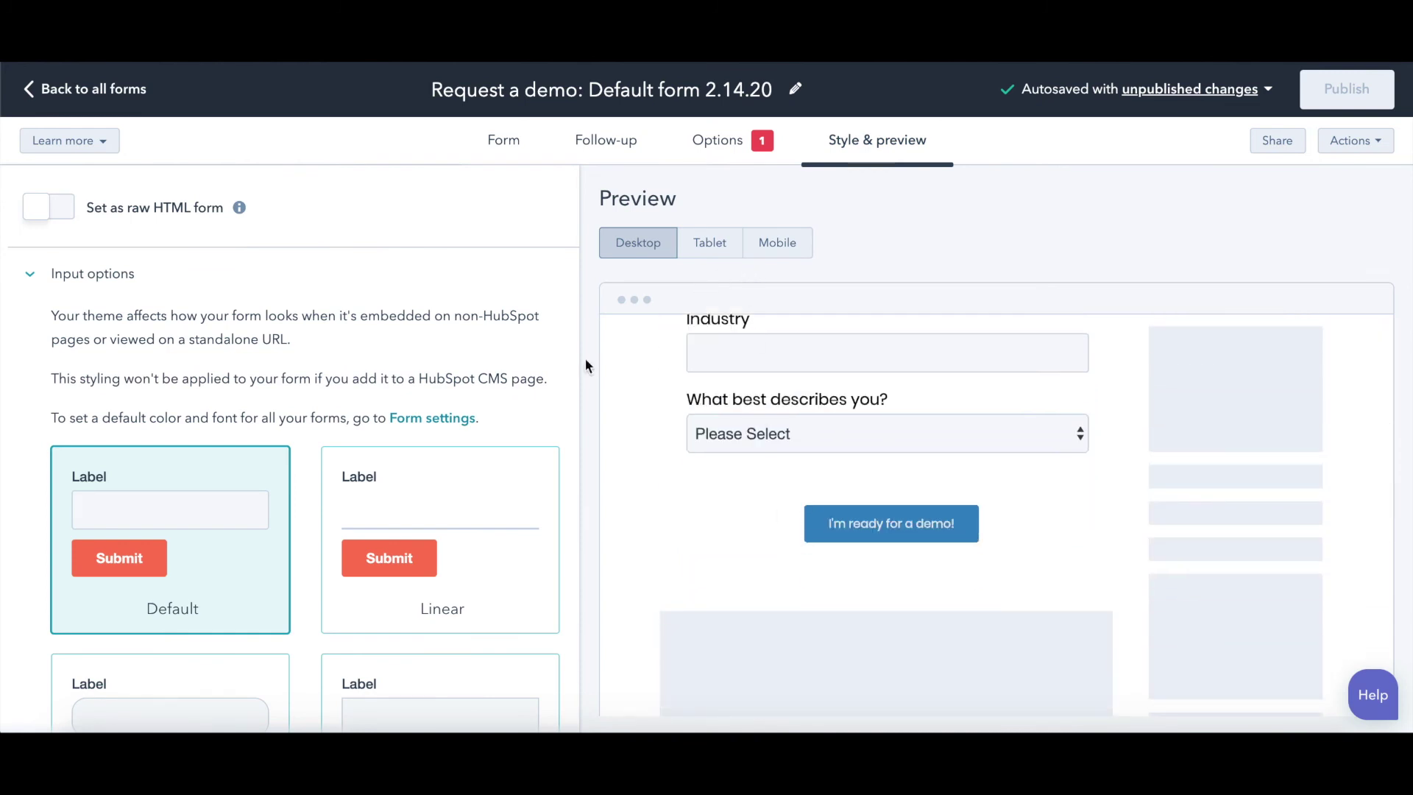
left_click(717, 243)
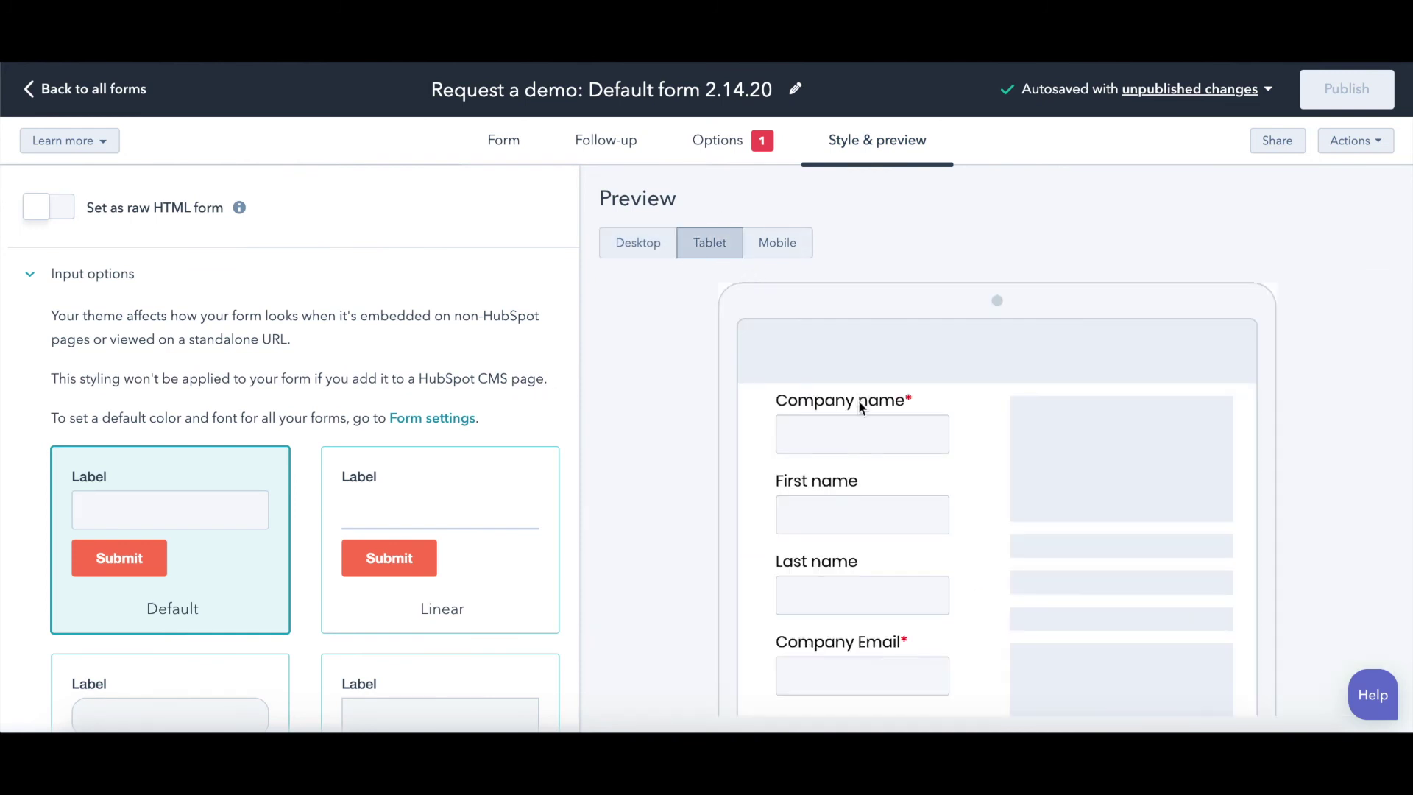
scroll(858, 412, "down", 3)
scroll(859, 435, "down", 5)
left_click(777, 243)
scroll(1062, 448, "down", 5)
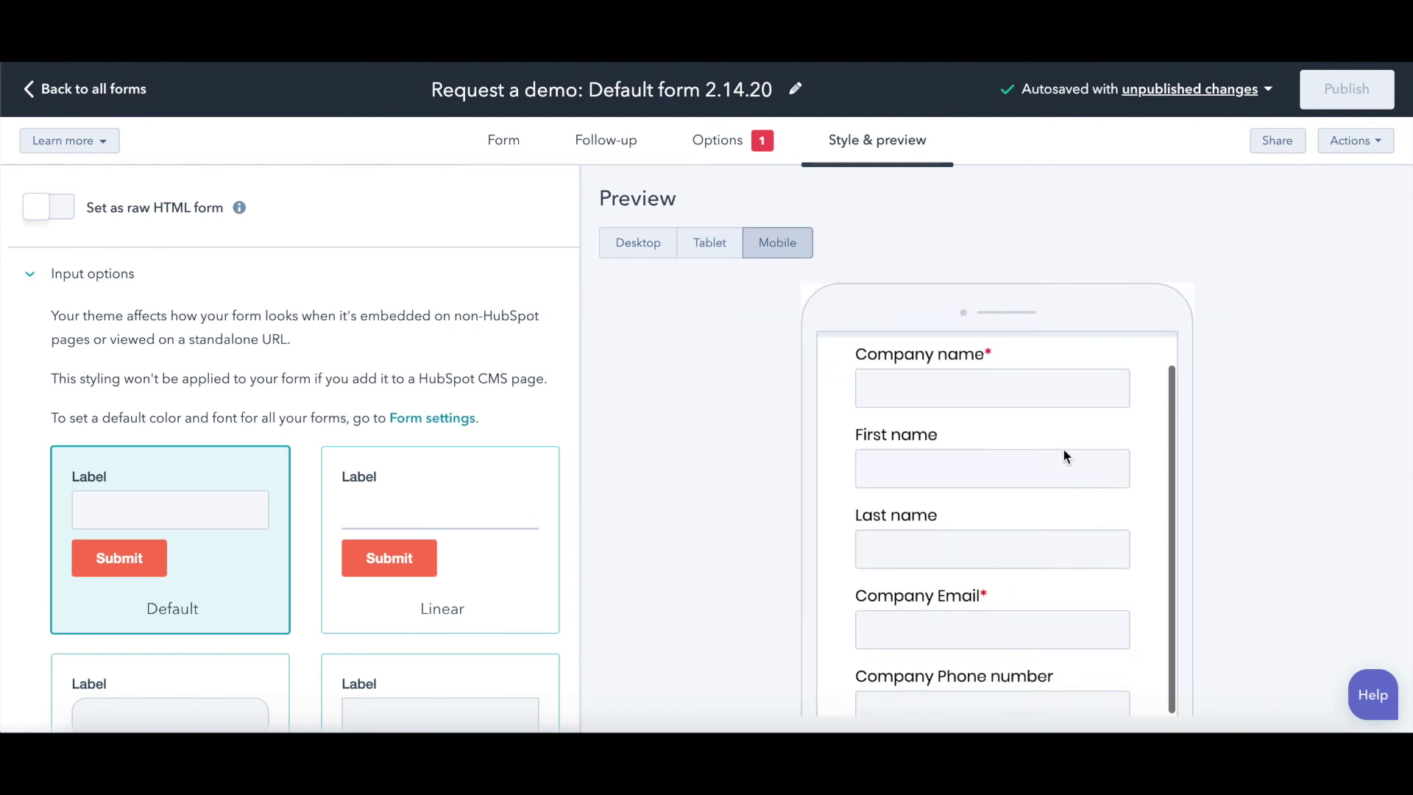
scroll(1063, 455, "down", 1)
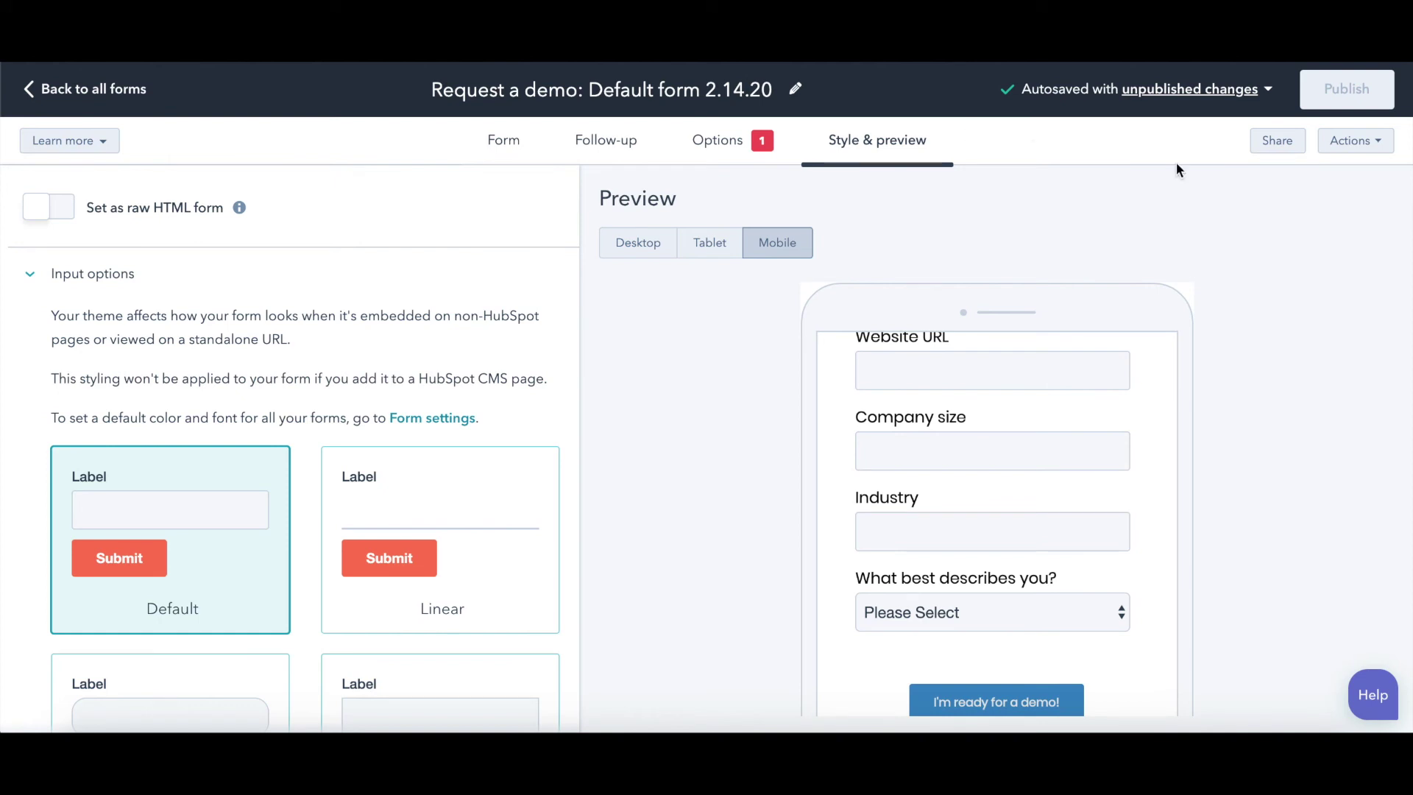
Set the form to redirect visitors to the "Sample - How To Post" page after submission
left_click(744, 146)
left_click(561, 334)
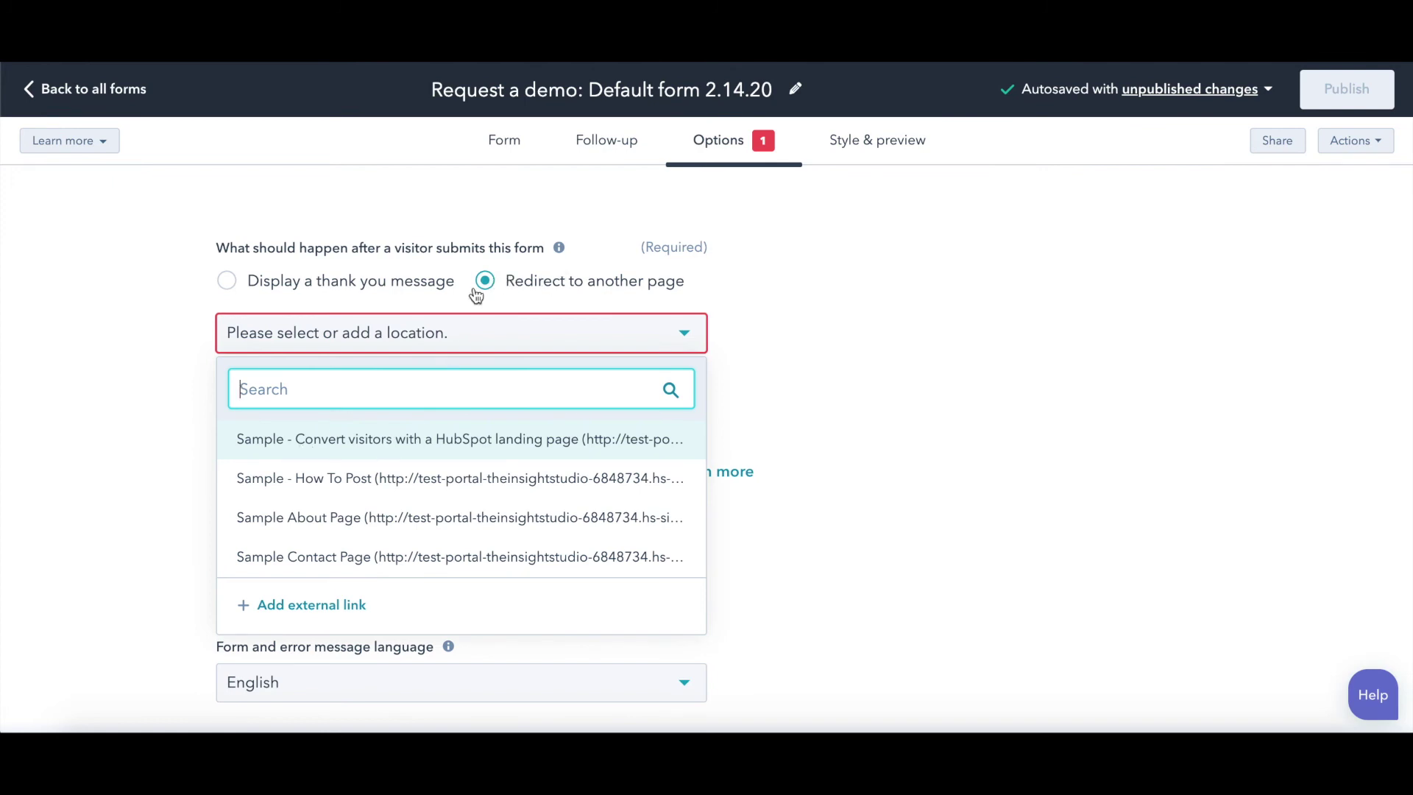
left_click(337, 480)
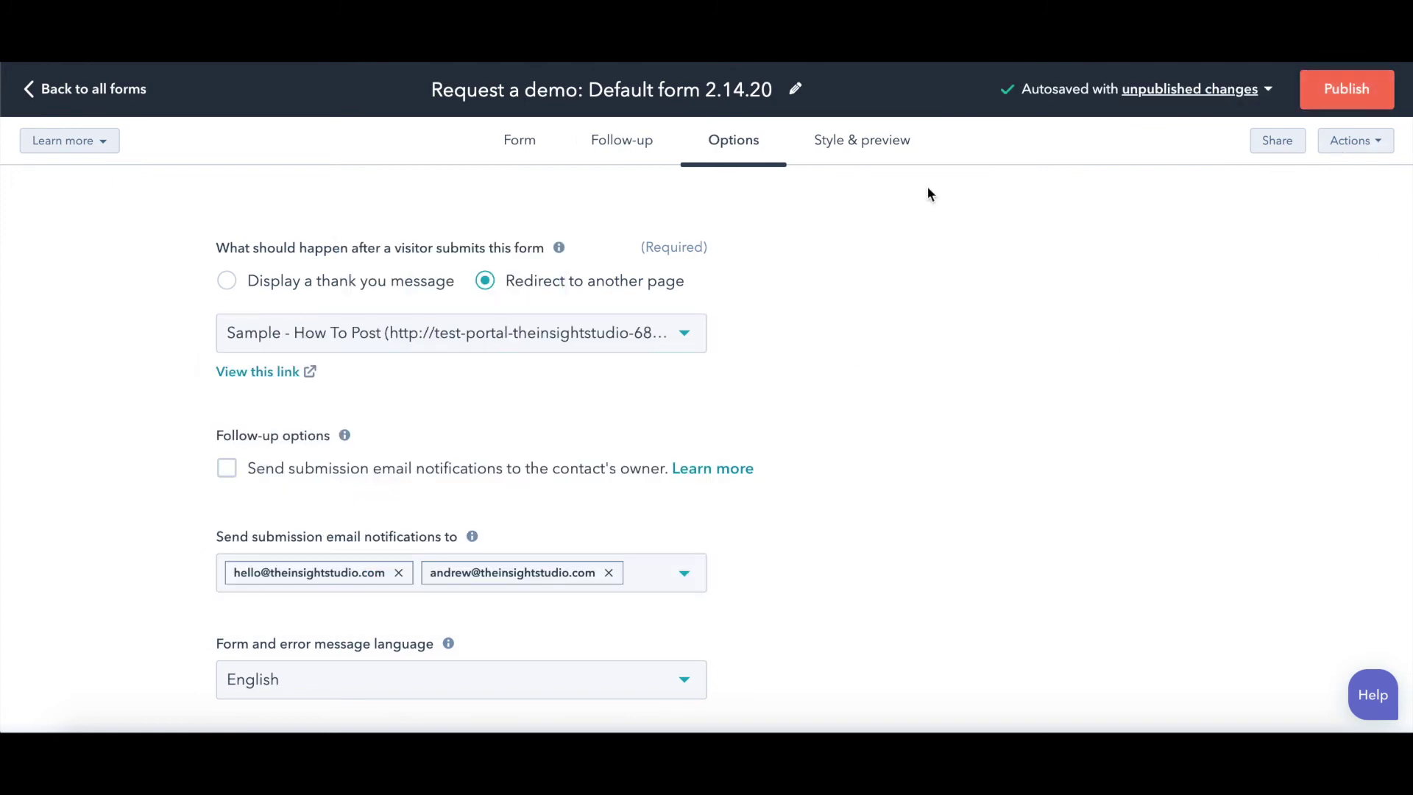
Look over the additional actions available for the form and publish it
left_click(1344, 91)
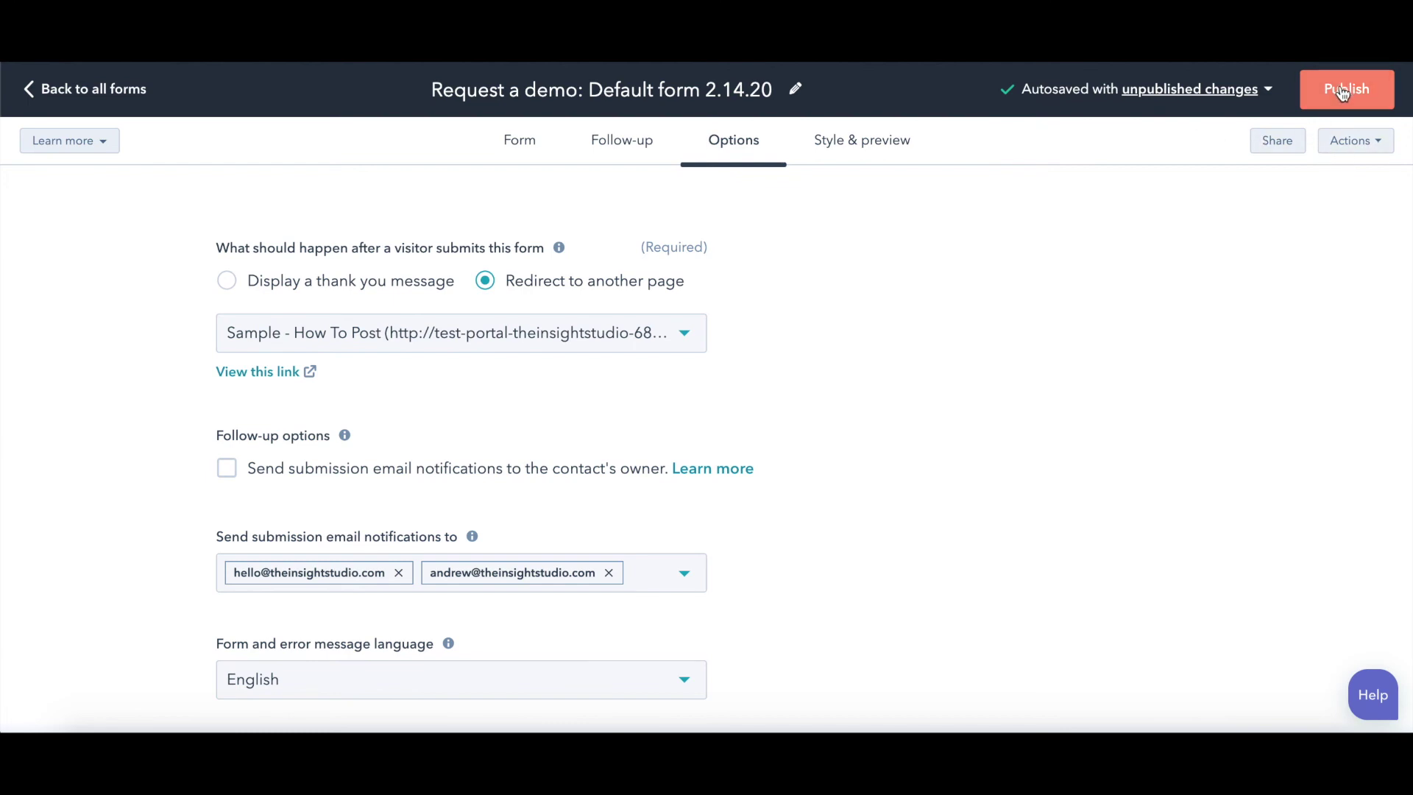
left_click(1372, 140)
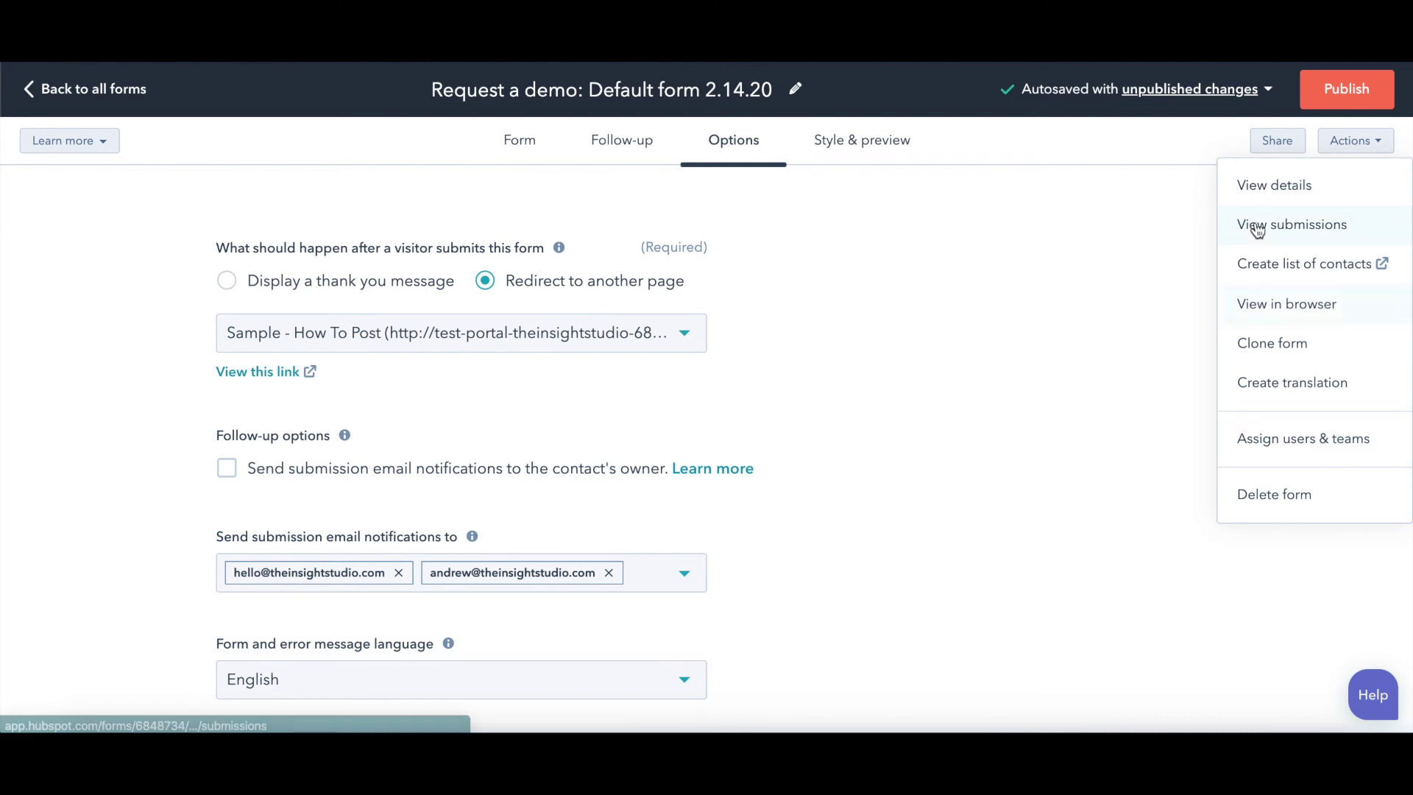
left_click(1159, 230)
left_click(1257, 150)
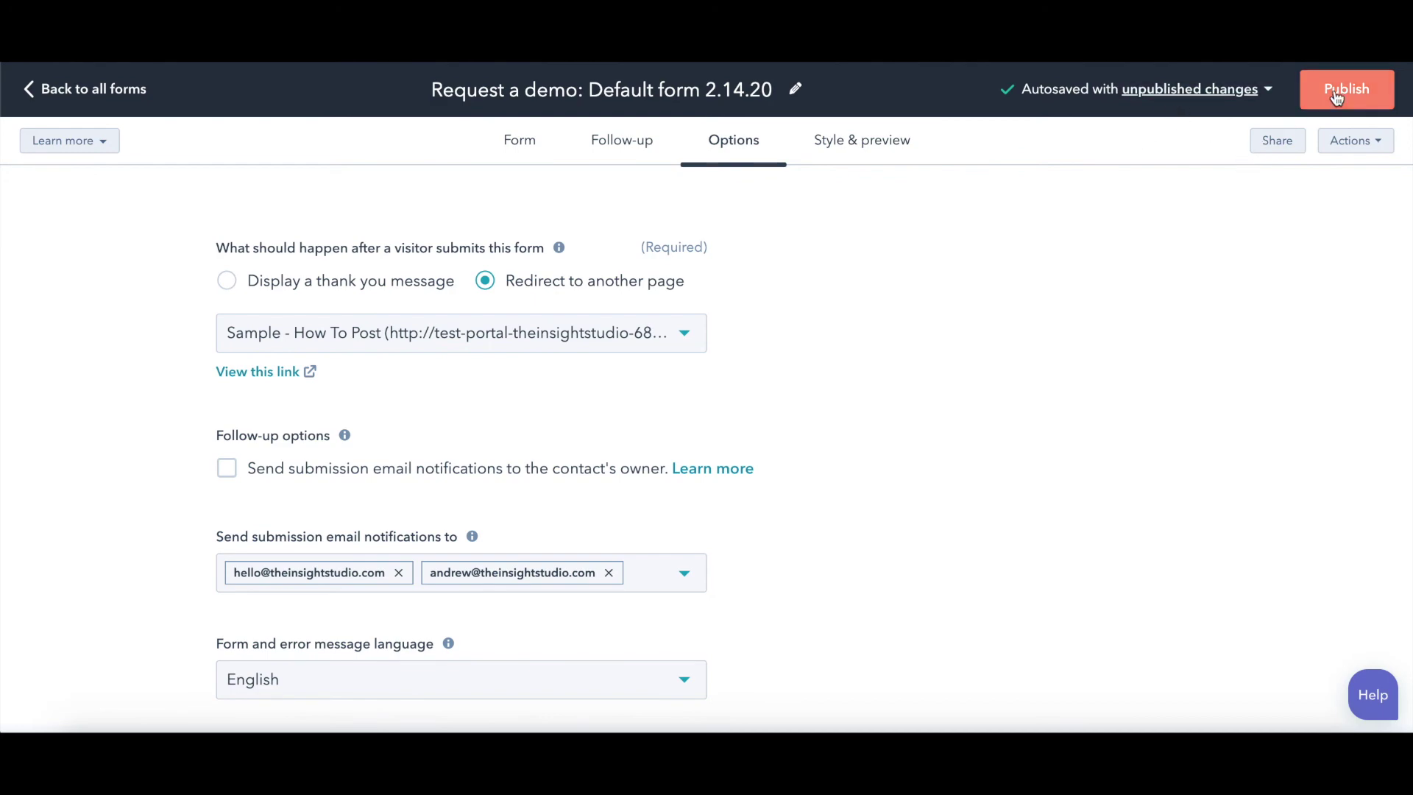
left_click(1337, 94)
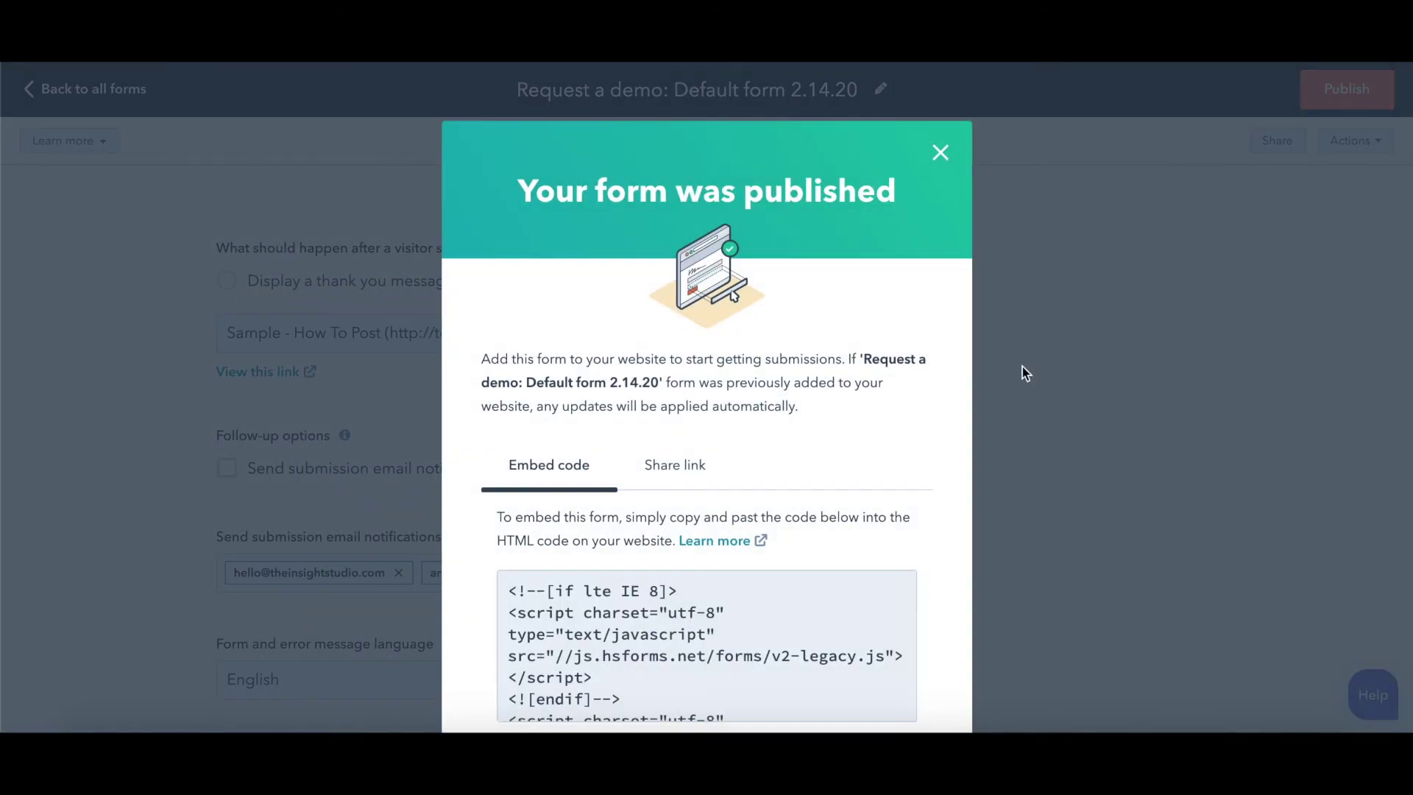
Review the published form's embed code and its share link
scroll(745, 477, "down", 3)
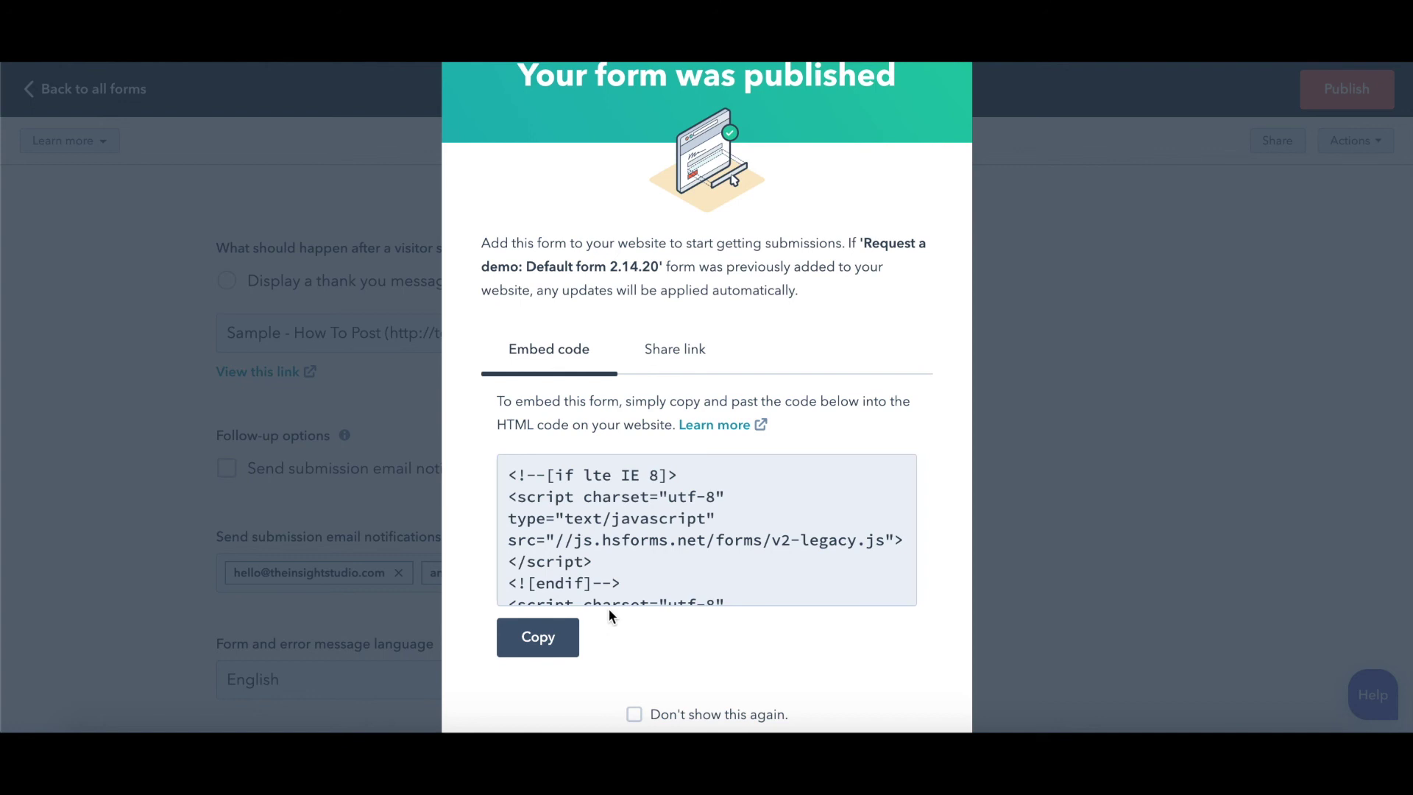
scroll(614, 558, "down", 3)
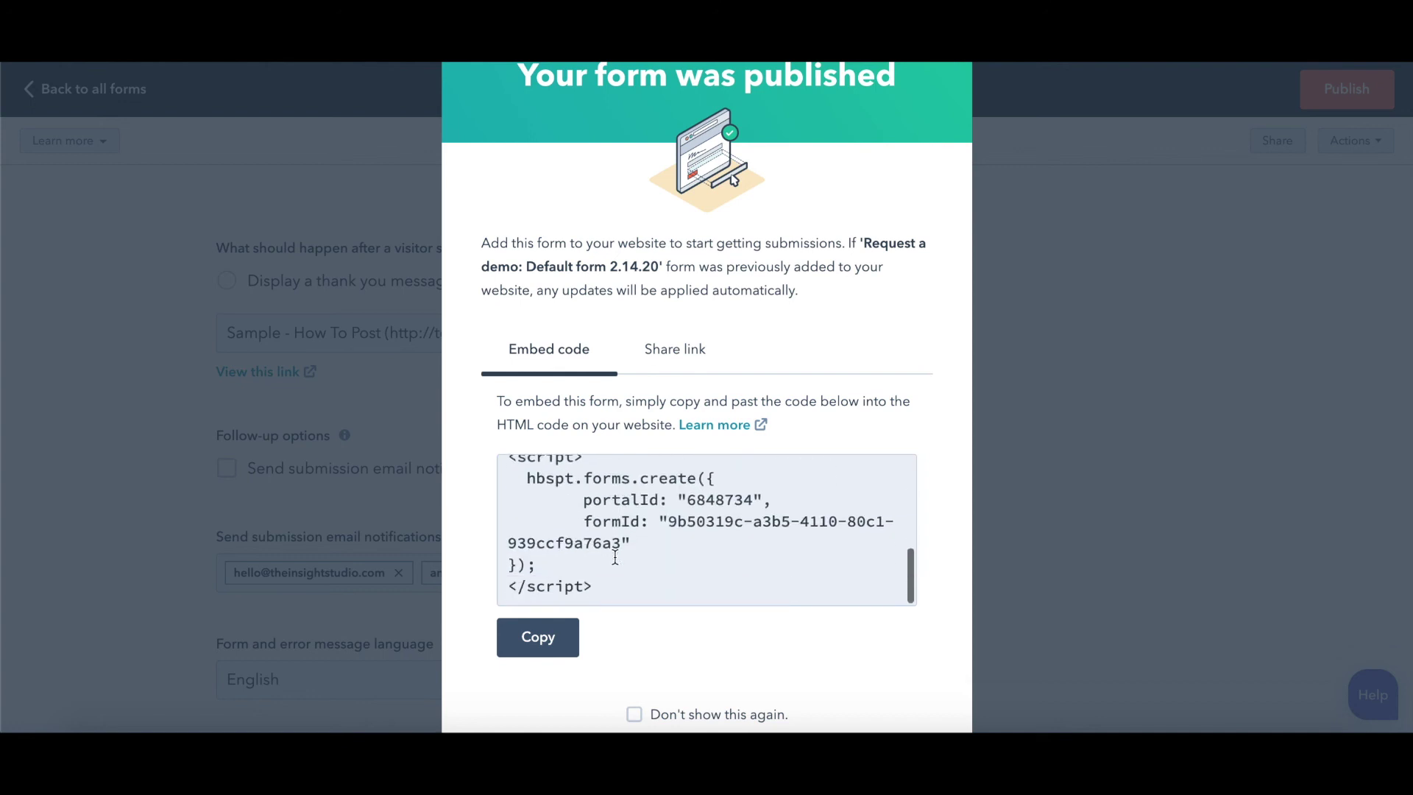
left_click(669, 350)
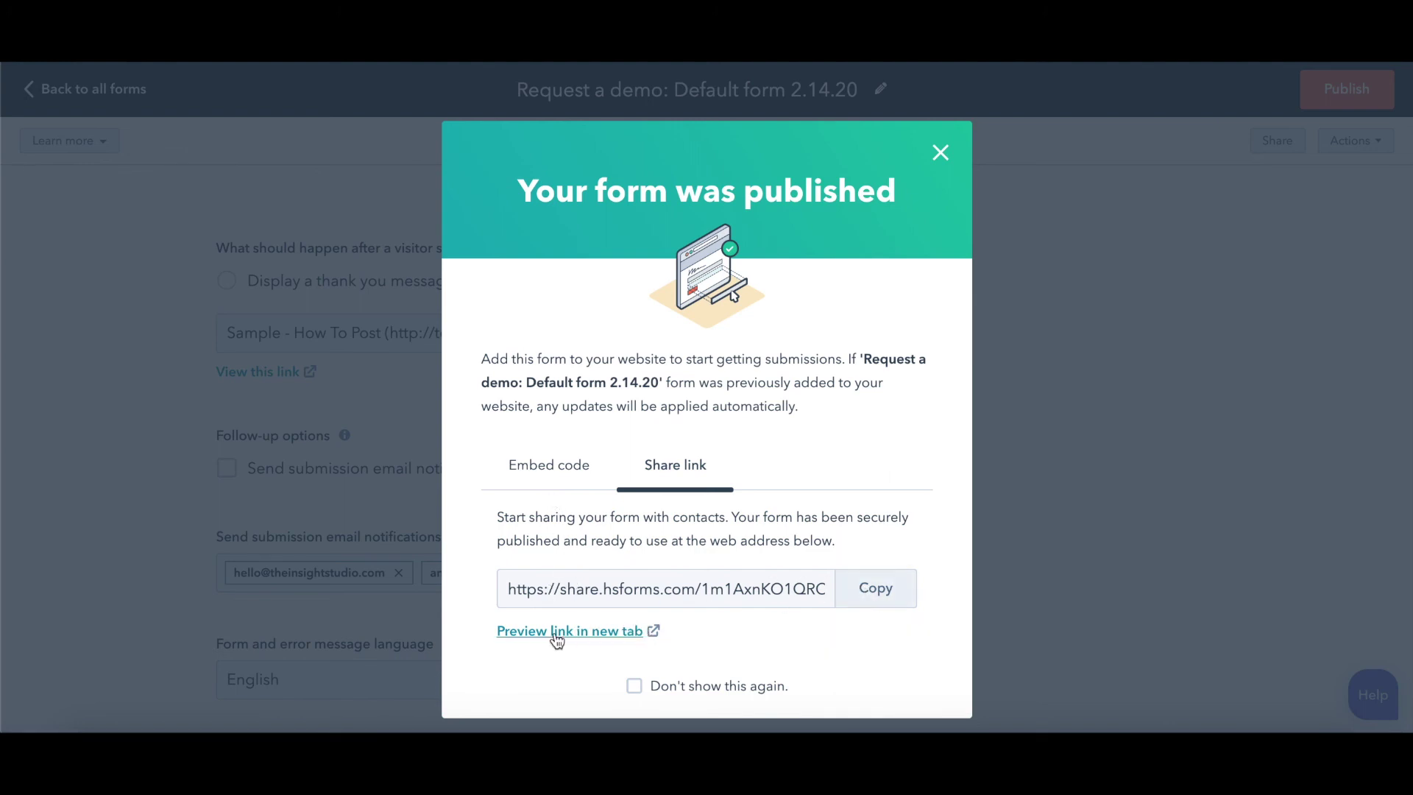
Return to the embed code, copy the whole code, and close the publishing confirmation
left_click(545, 483)
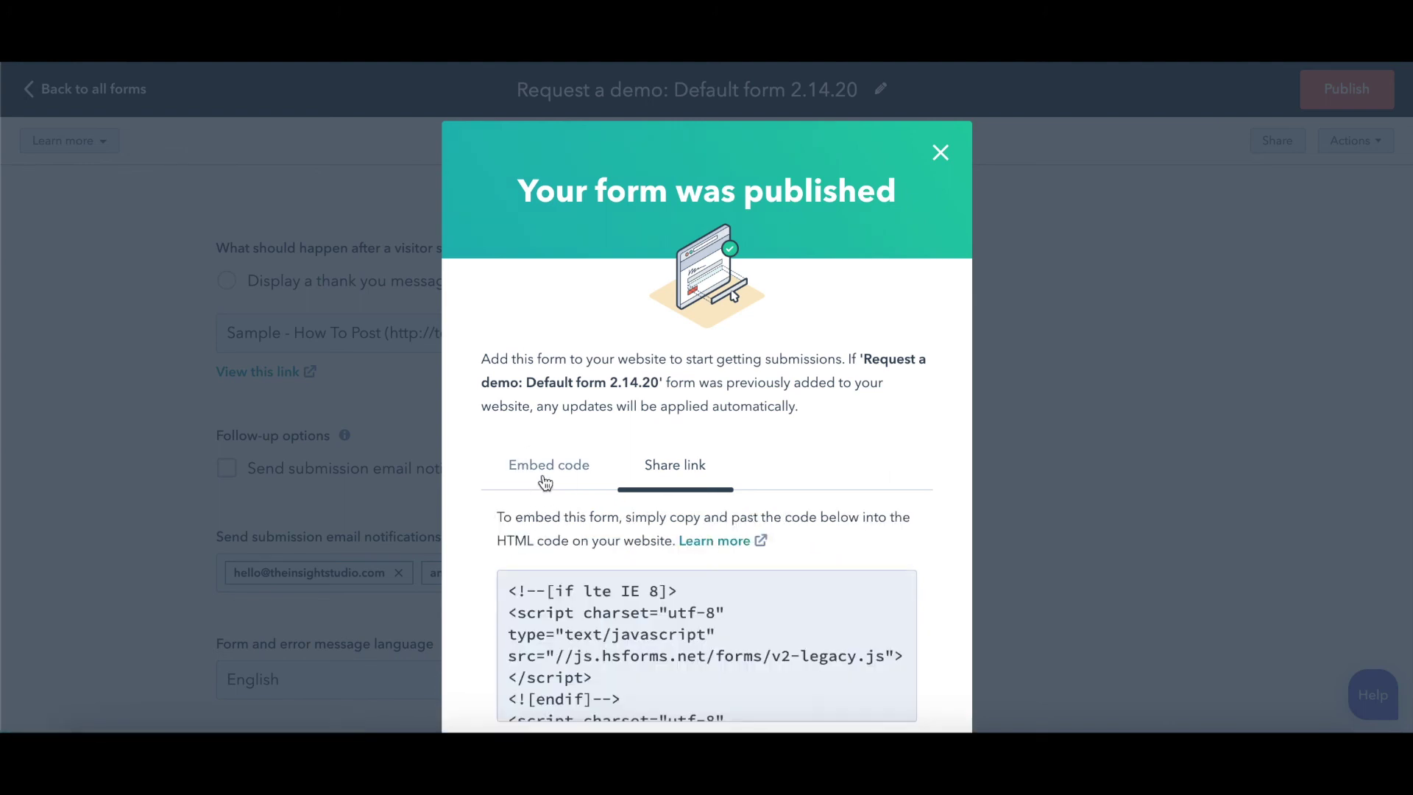
scroll(639, 604, "down", 6)
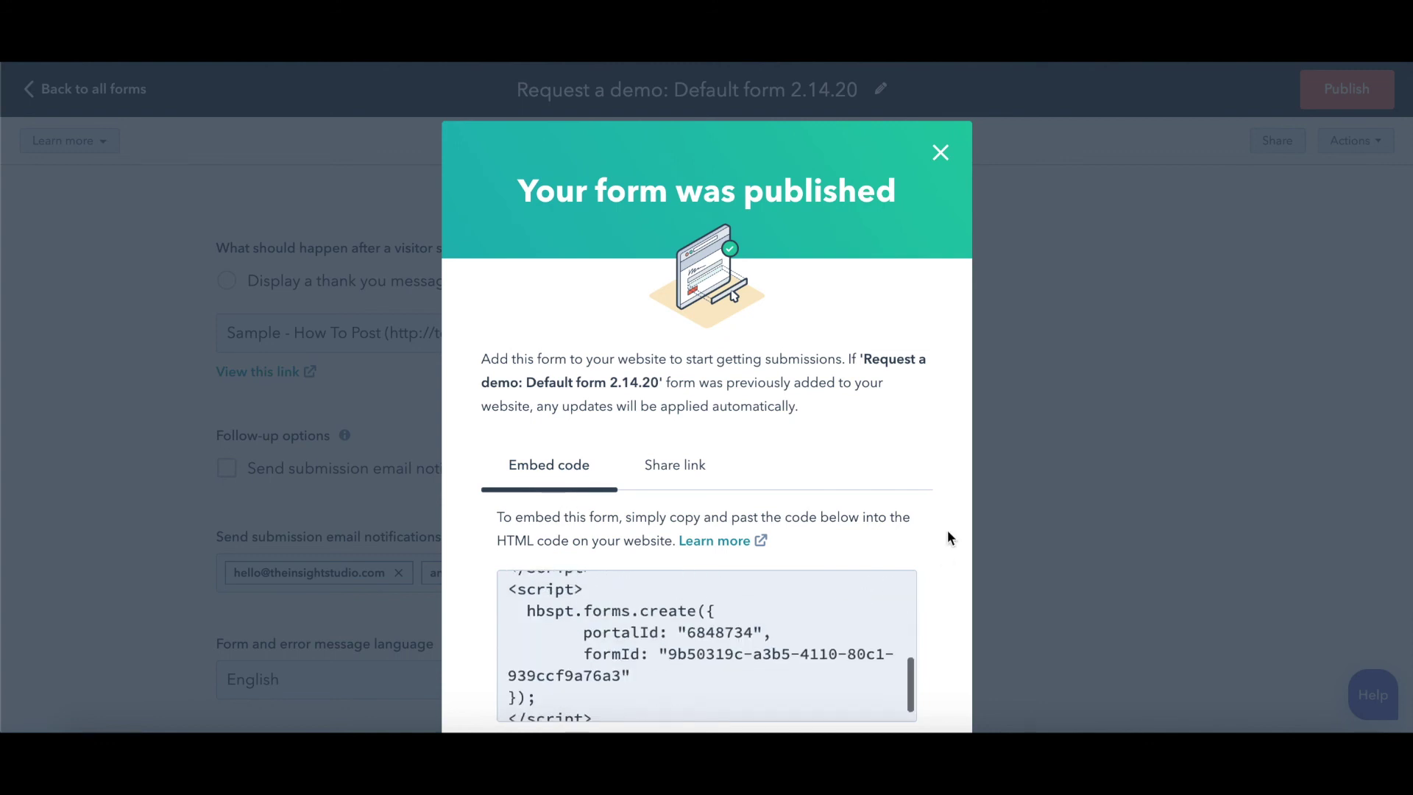
left_click(723, 535)
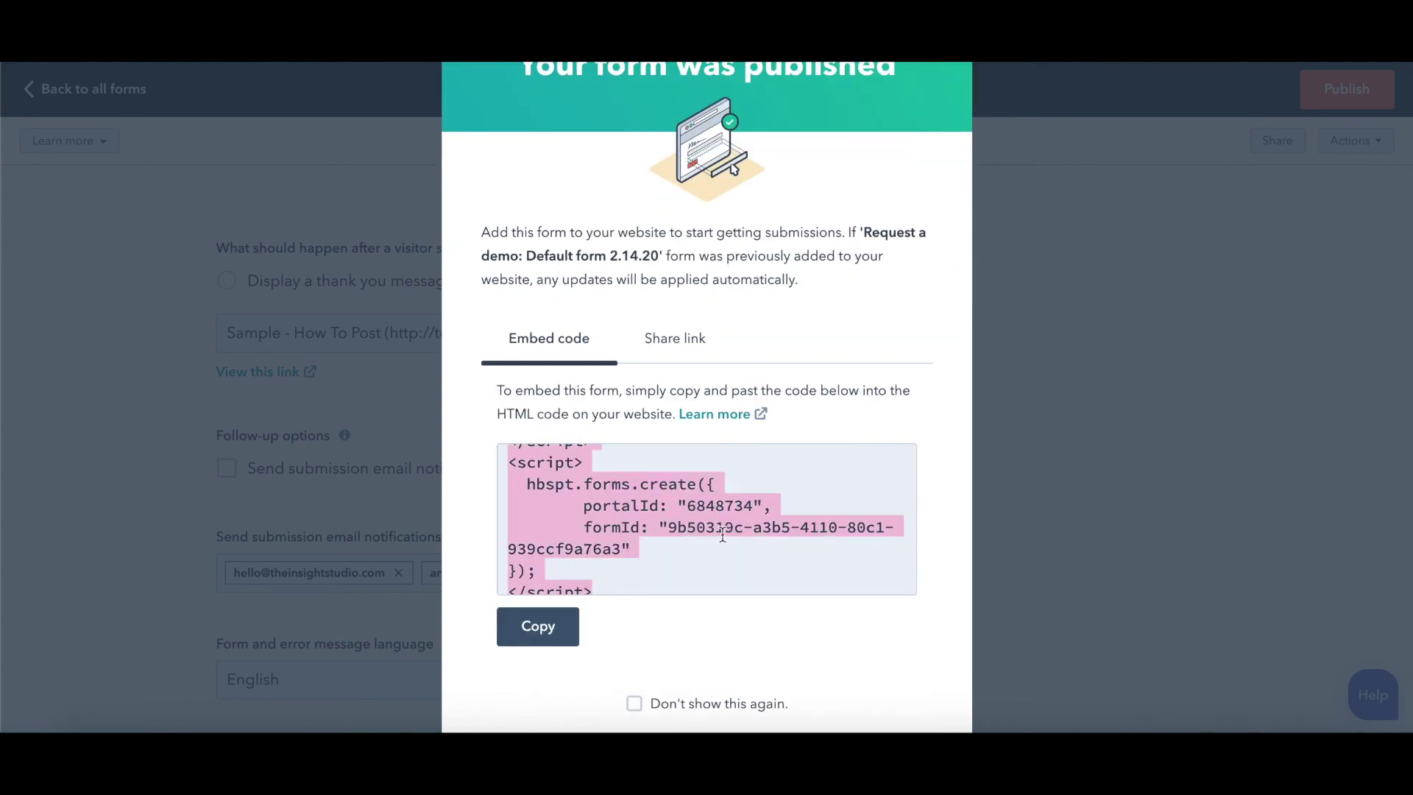
scroll(723, 535, "up", 3)
scroll(725, 535, "down", 5)
scroll(725, 535, "up", 5)
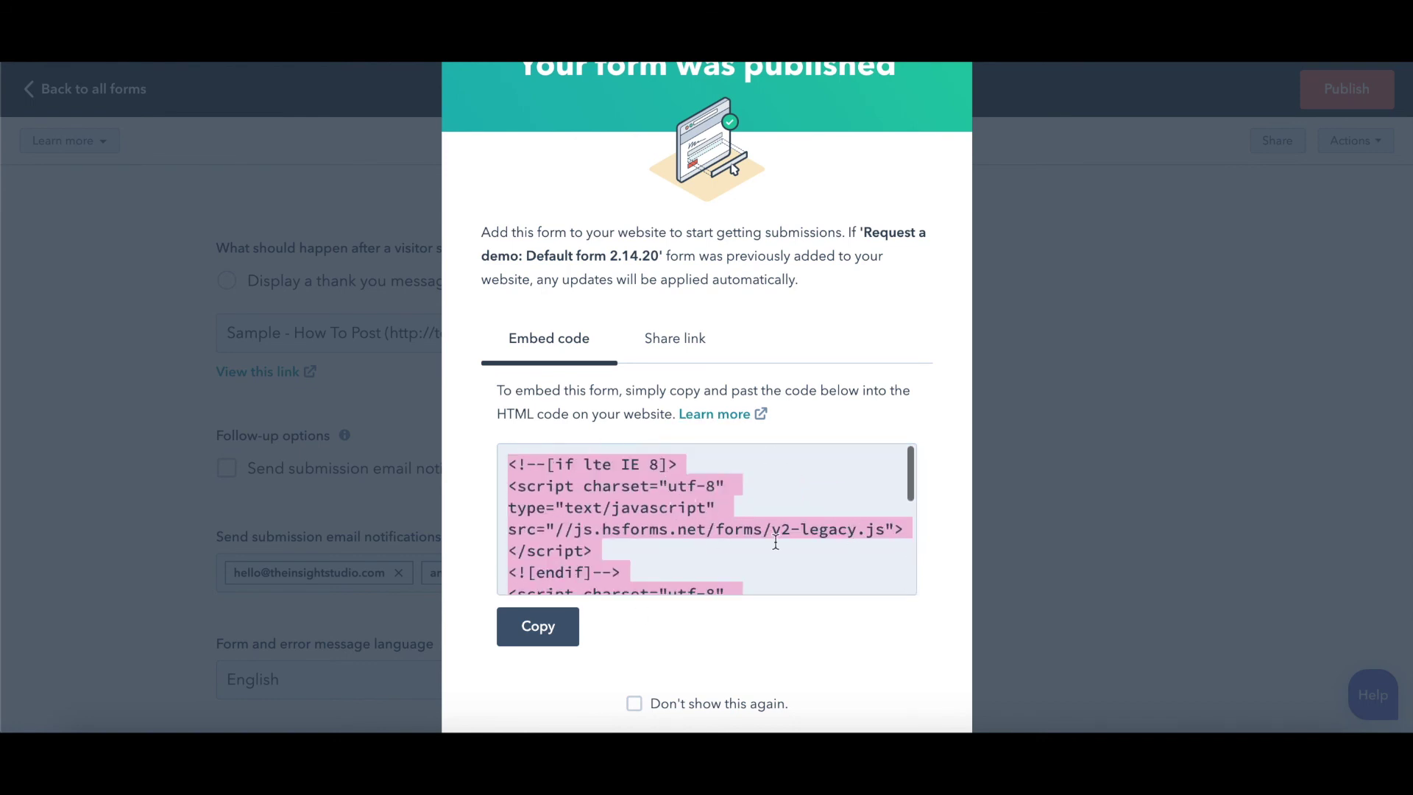
left_click(553, 628)
scroll(868, 346, "up", 3)
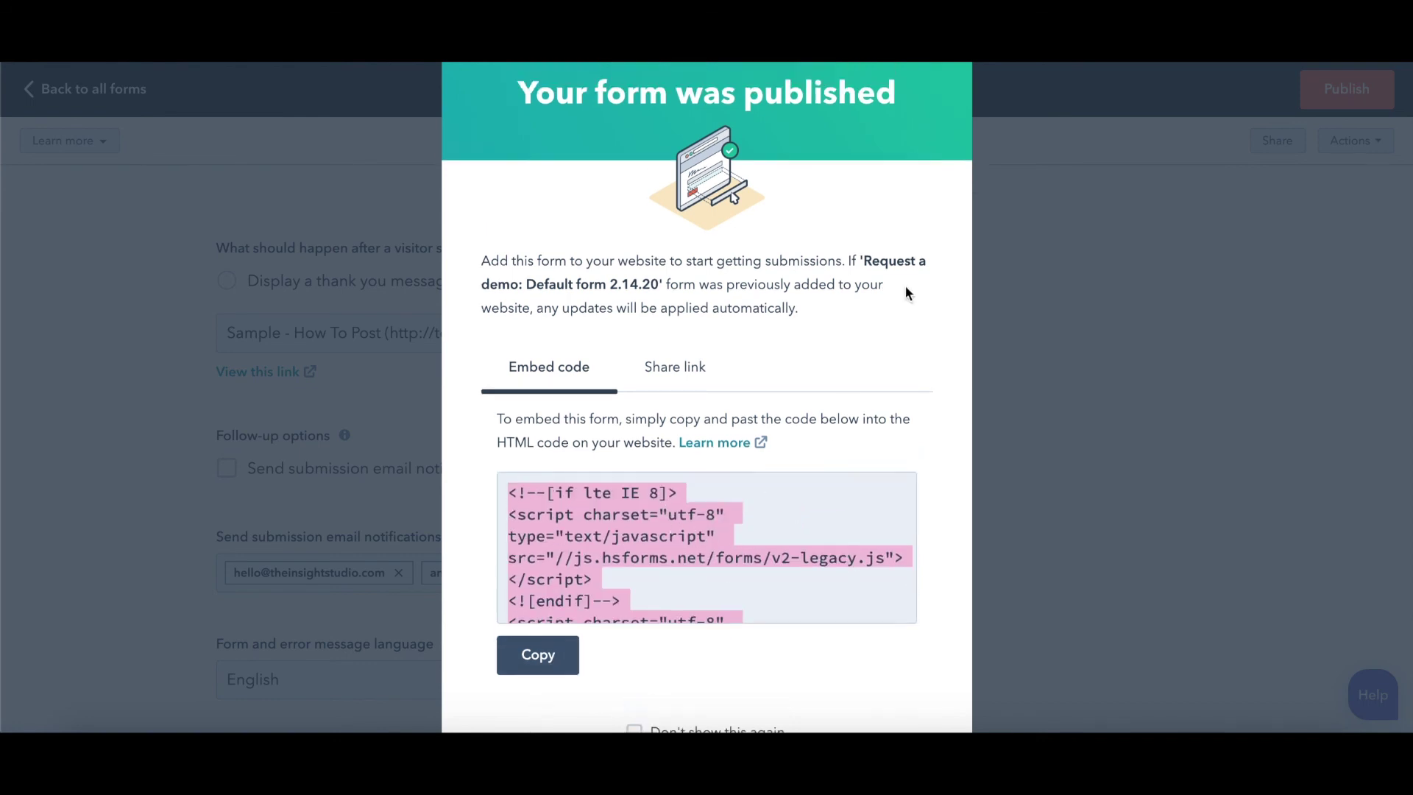
left_click(941, 151)
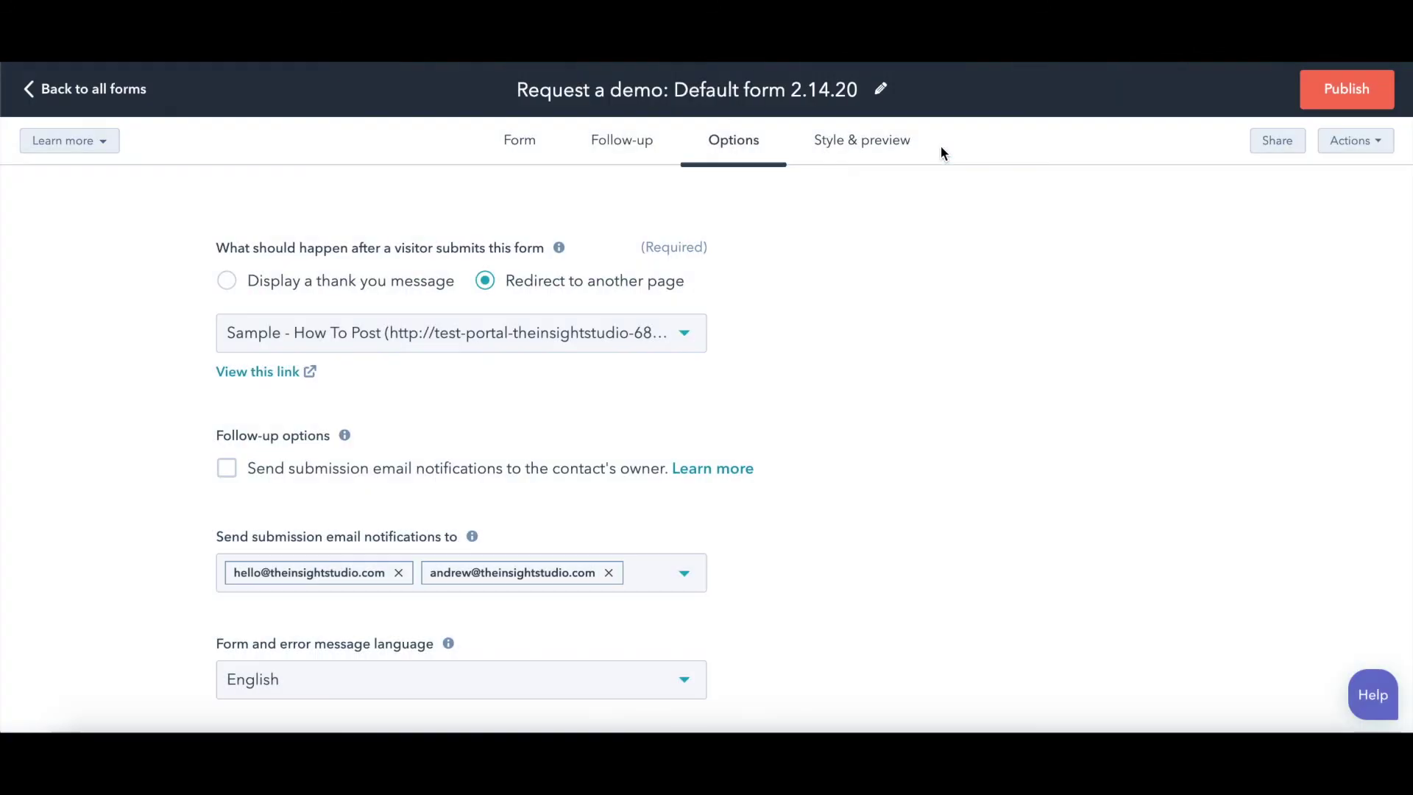
Publish the demo request form again, dismiss the confirmation, and return to the list of all forms
left_click(1327, 101)
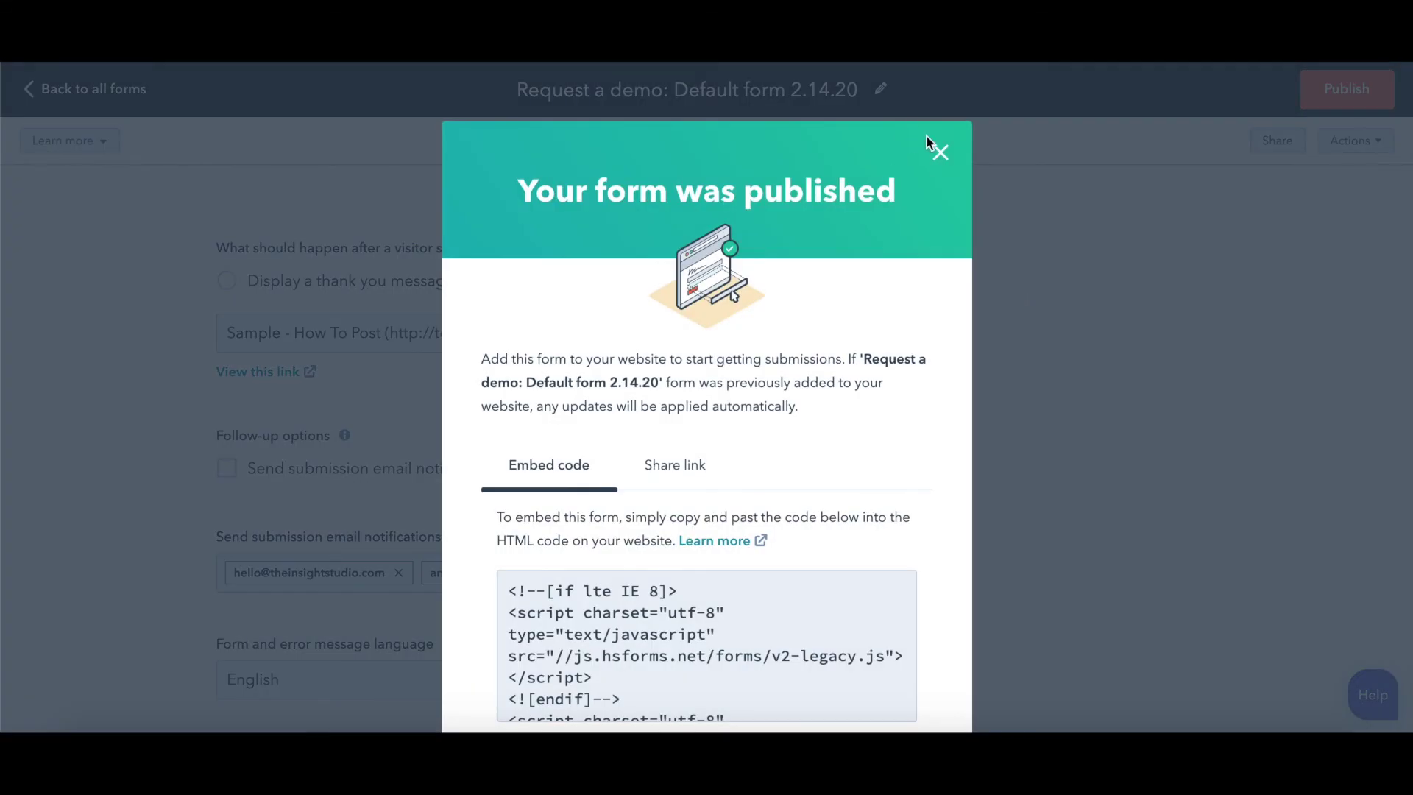
left_click(95, 101)
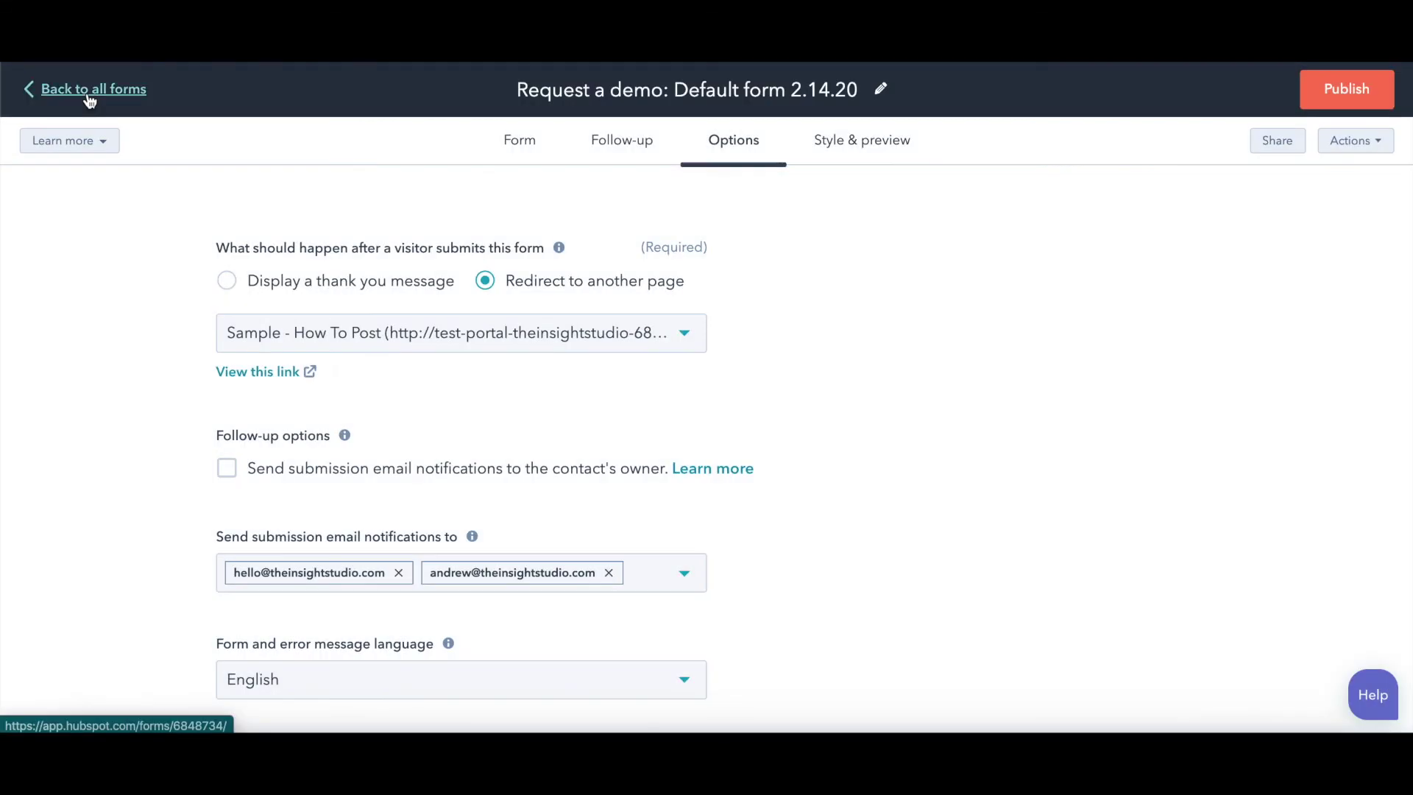
left_click(93, 92)
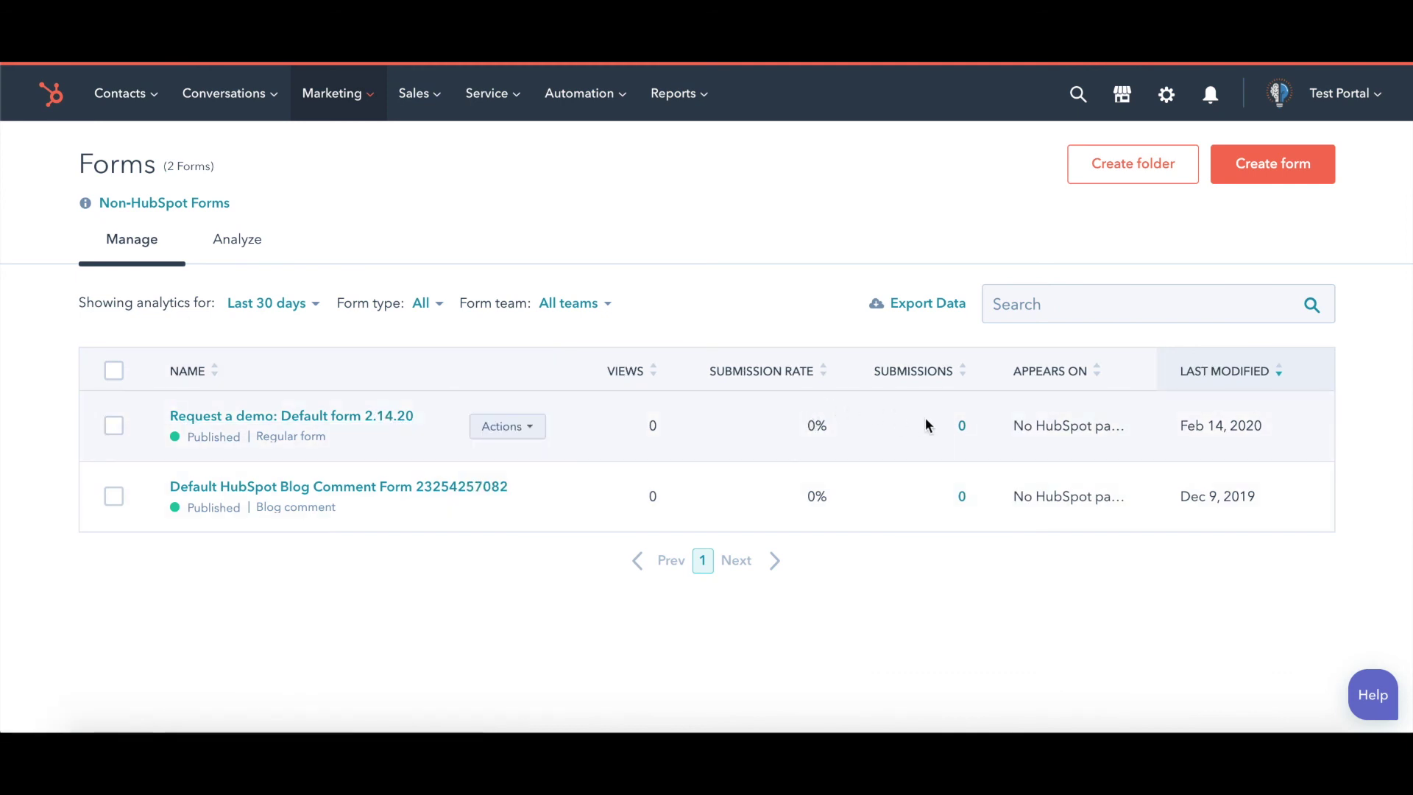
Look at the actions available for "Request a demo: Default form 2.14.20" in the forms list without choosing one
left_click(543, 434)
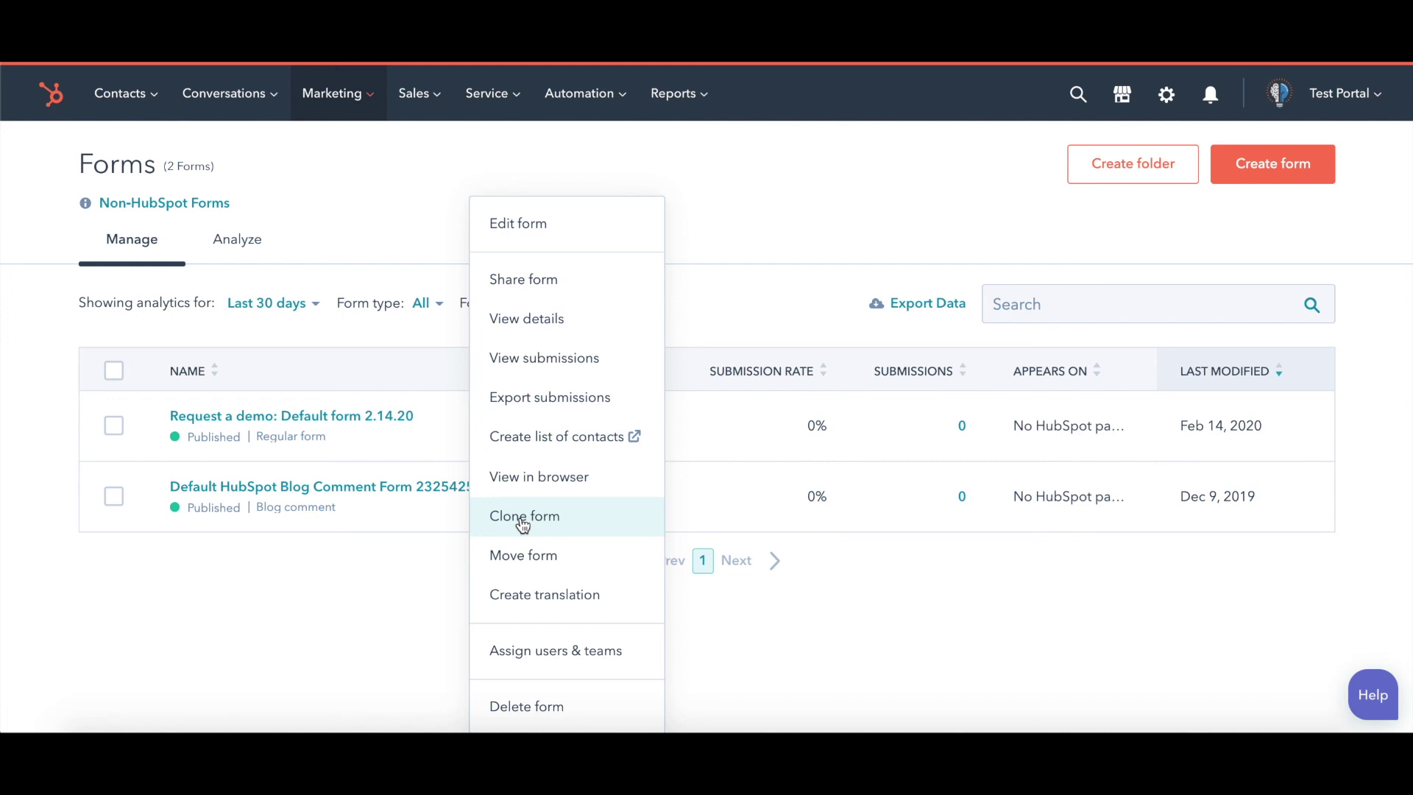
left_click(357, 622)
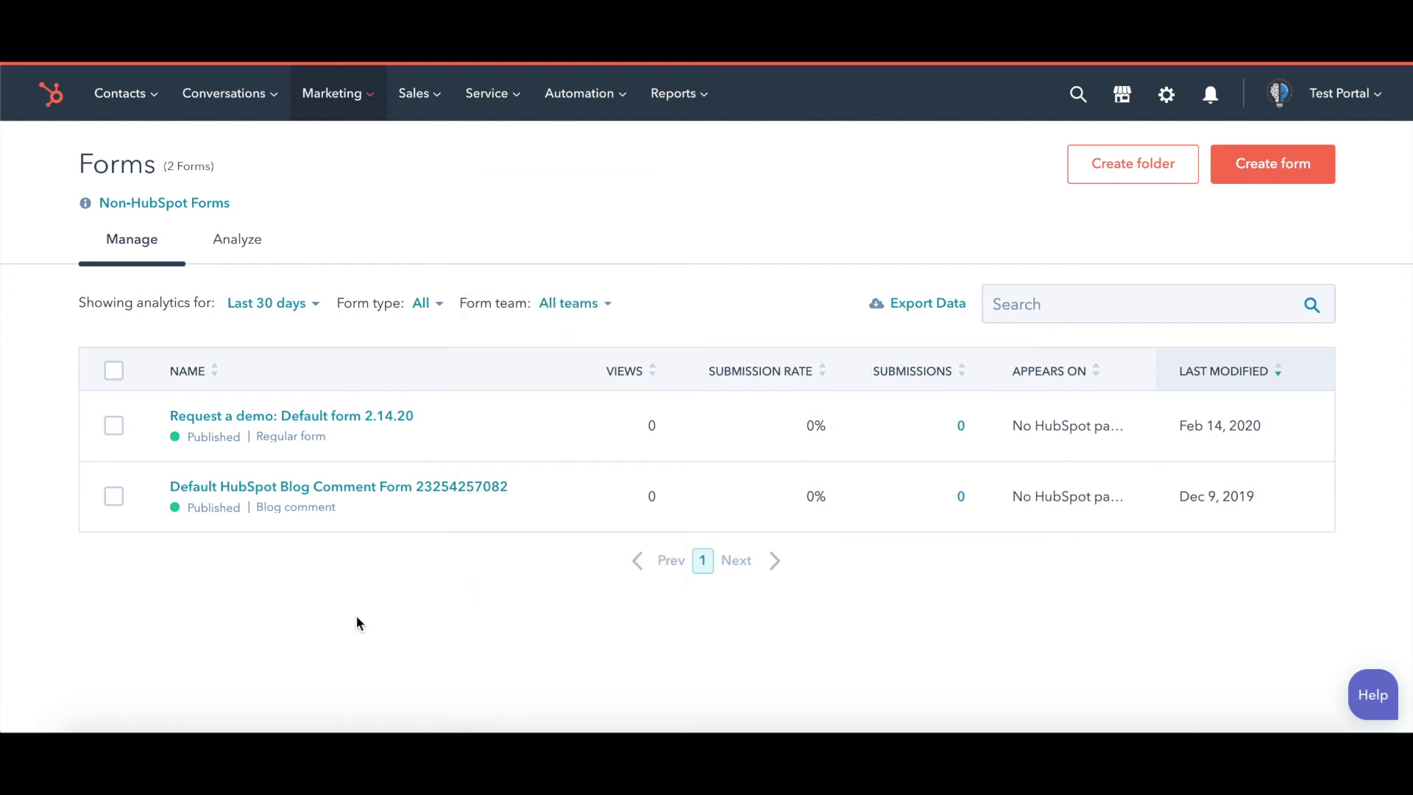